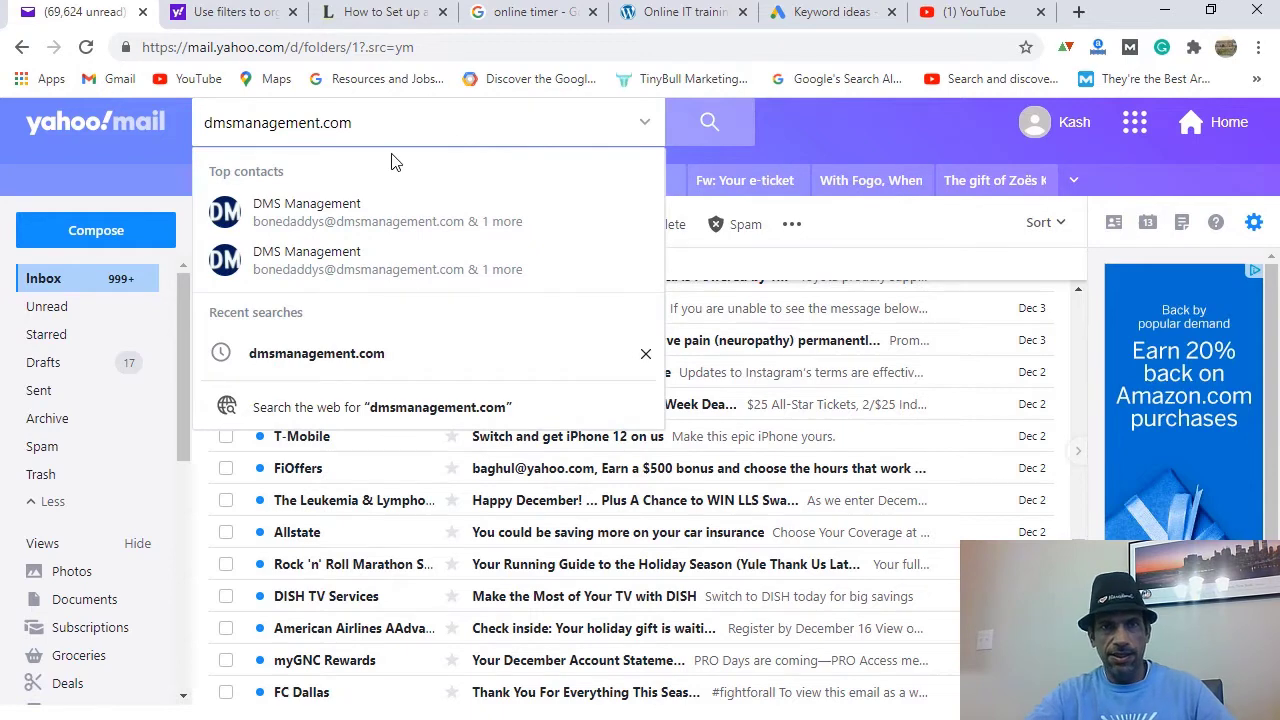
Step: Search the mailbox for dmsmanagement.com and leave all result messages unselected
key("Return")
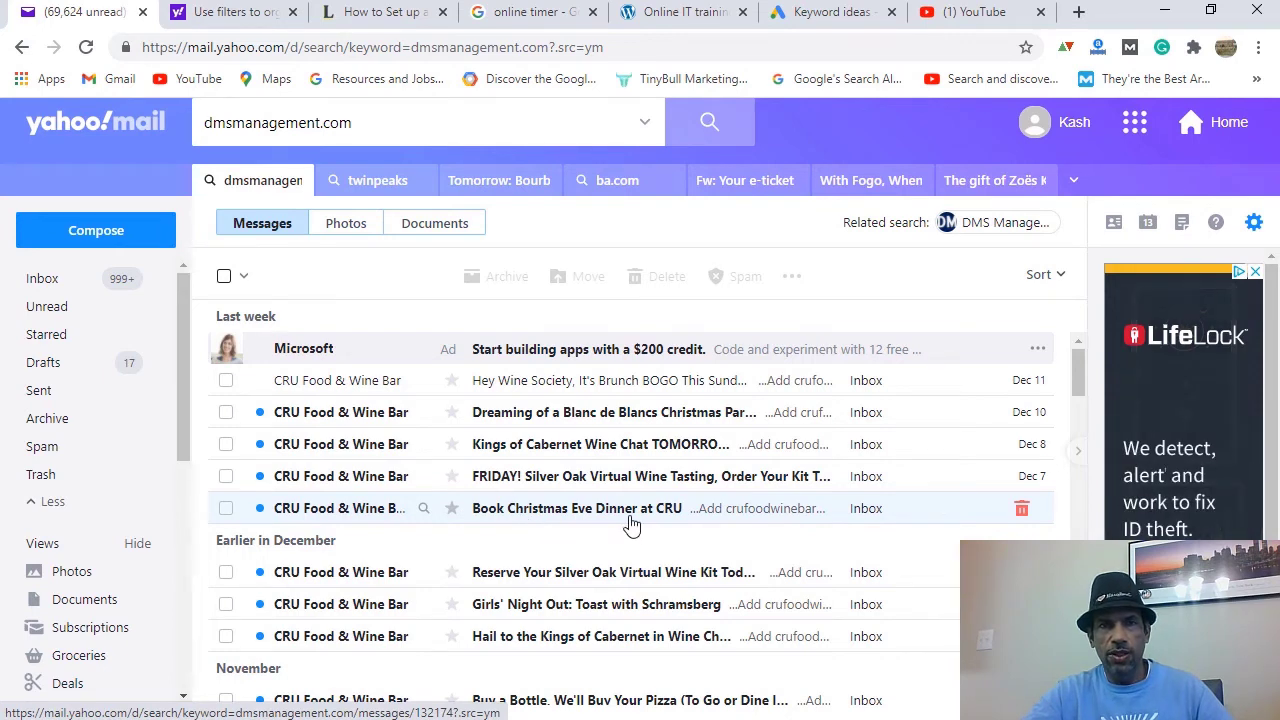
left_click(223, 277)
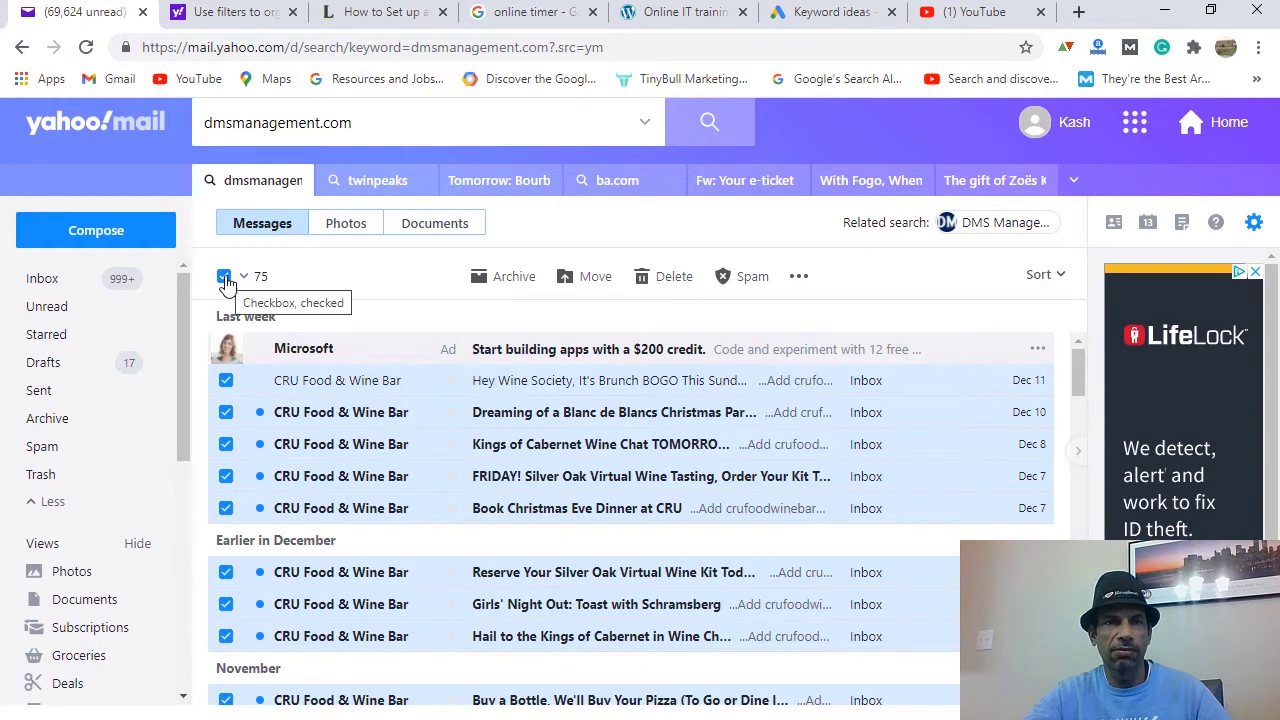
left_click(400, 125)
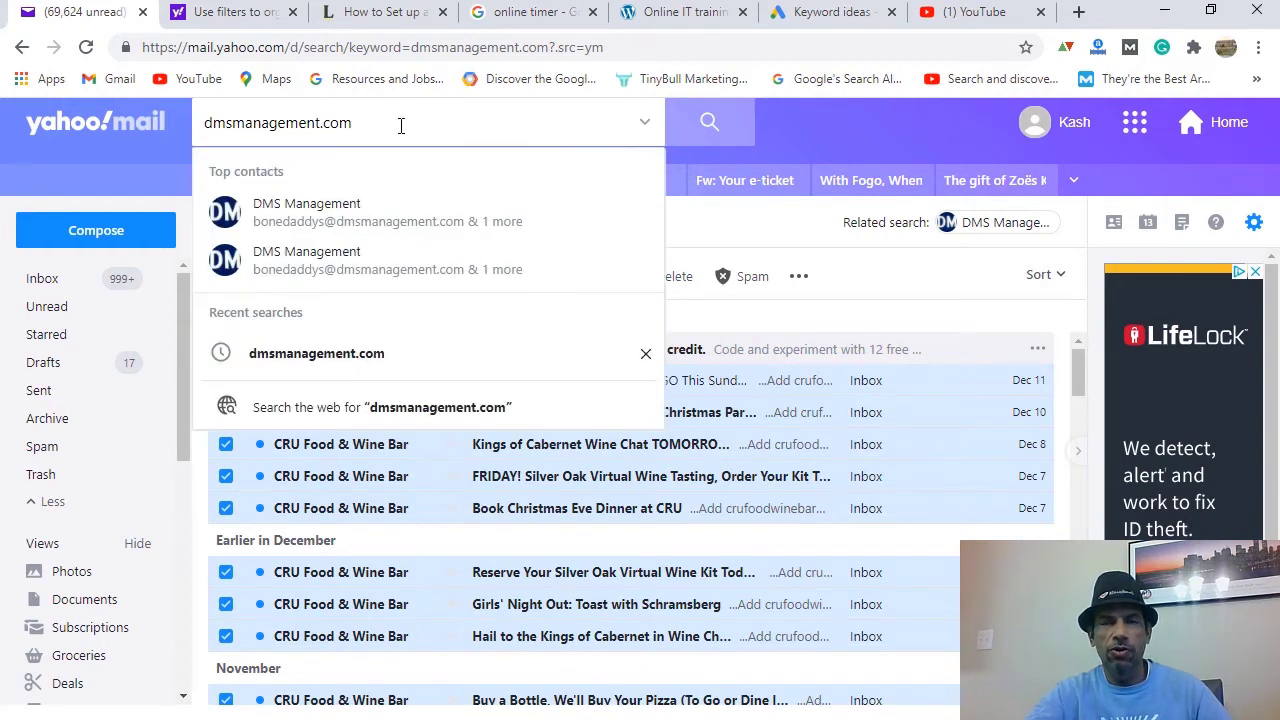
key("Return")
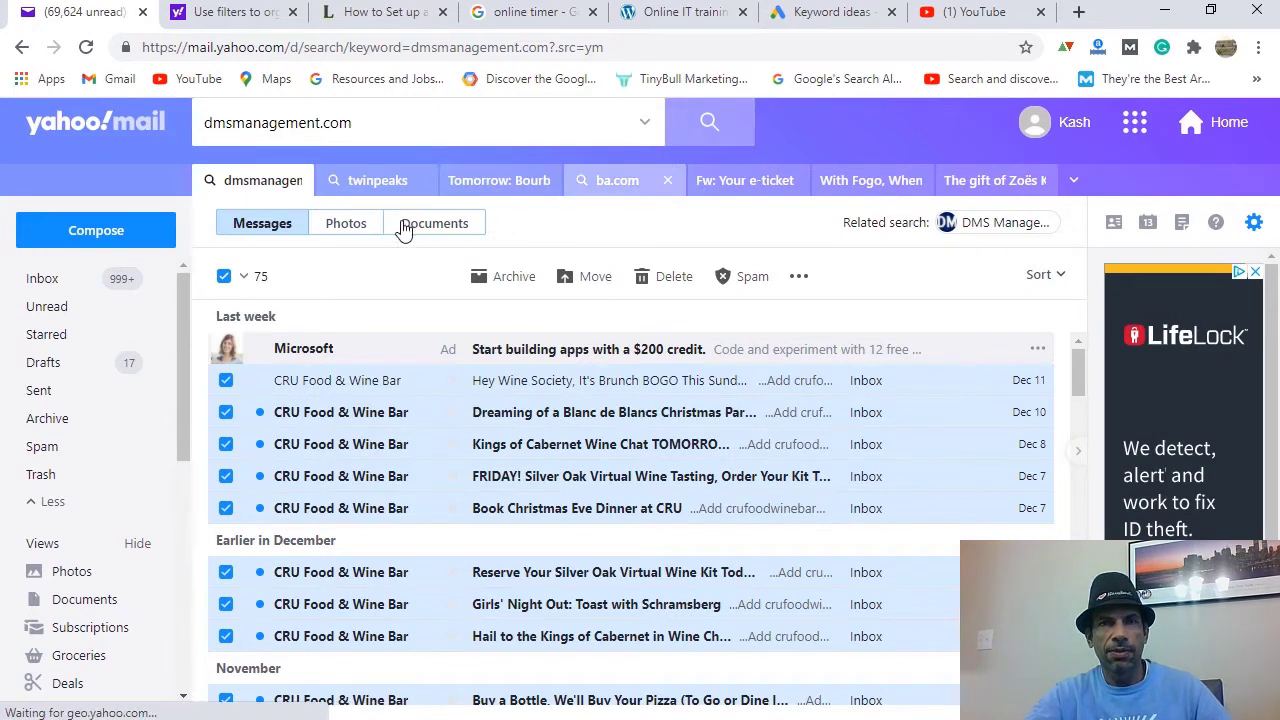
left_click(224, 278)
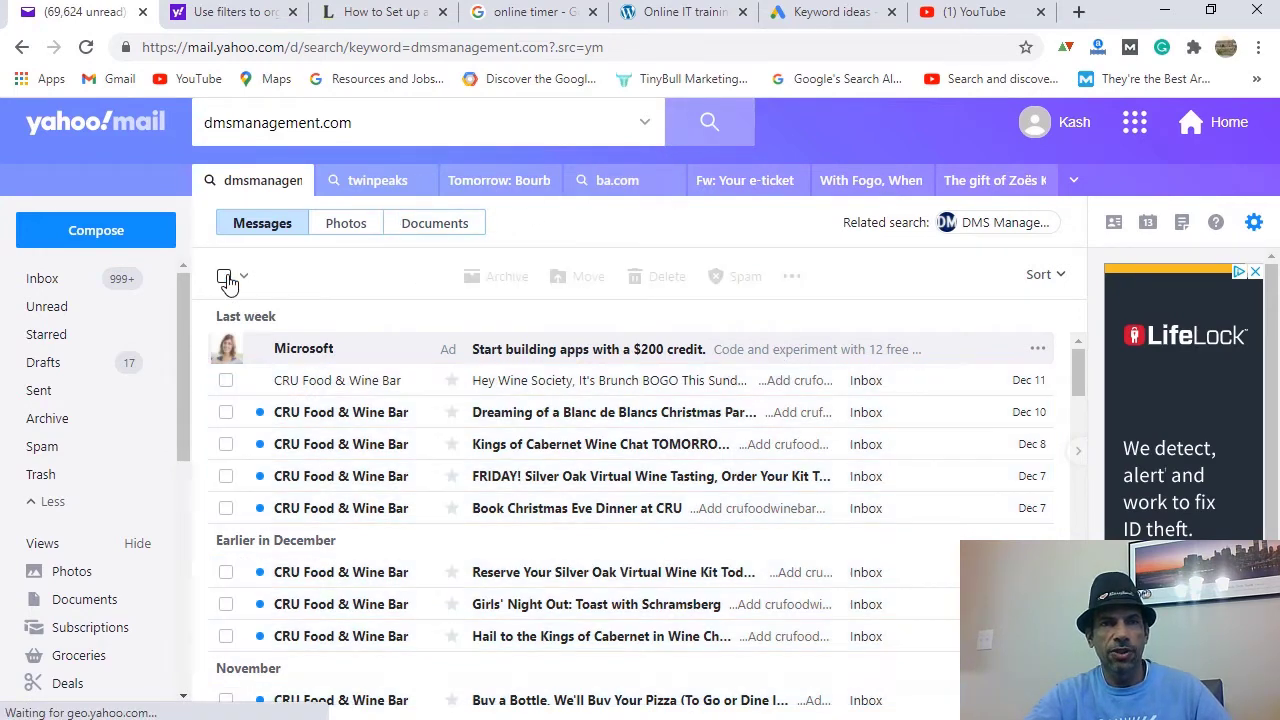
left_click(491, 122)
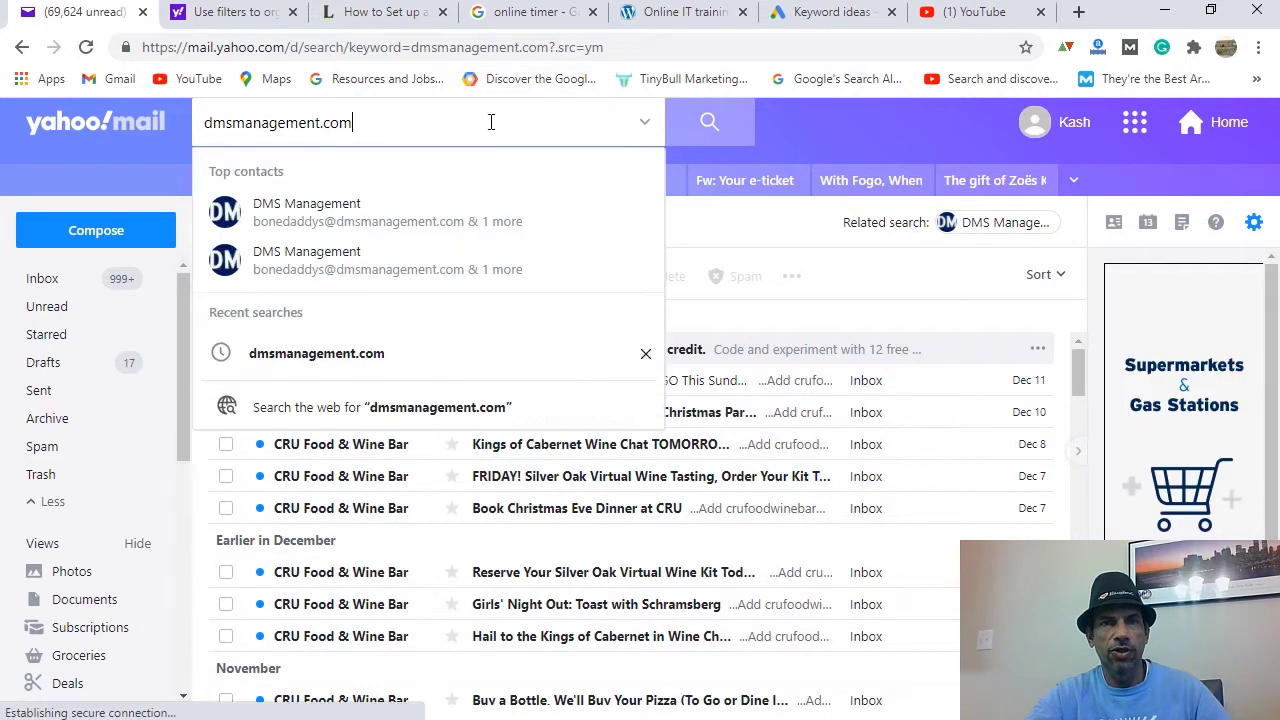
left_click(690, 130)
left_click(708, 130)
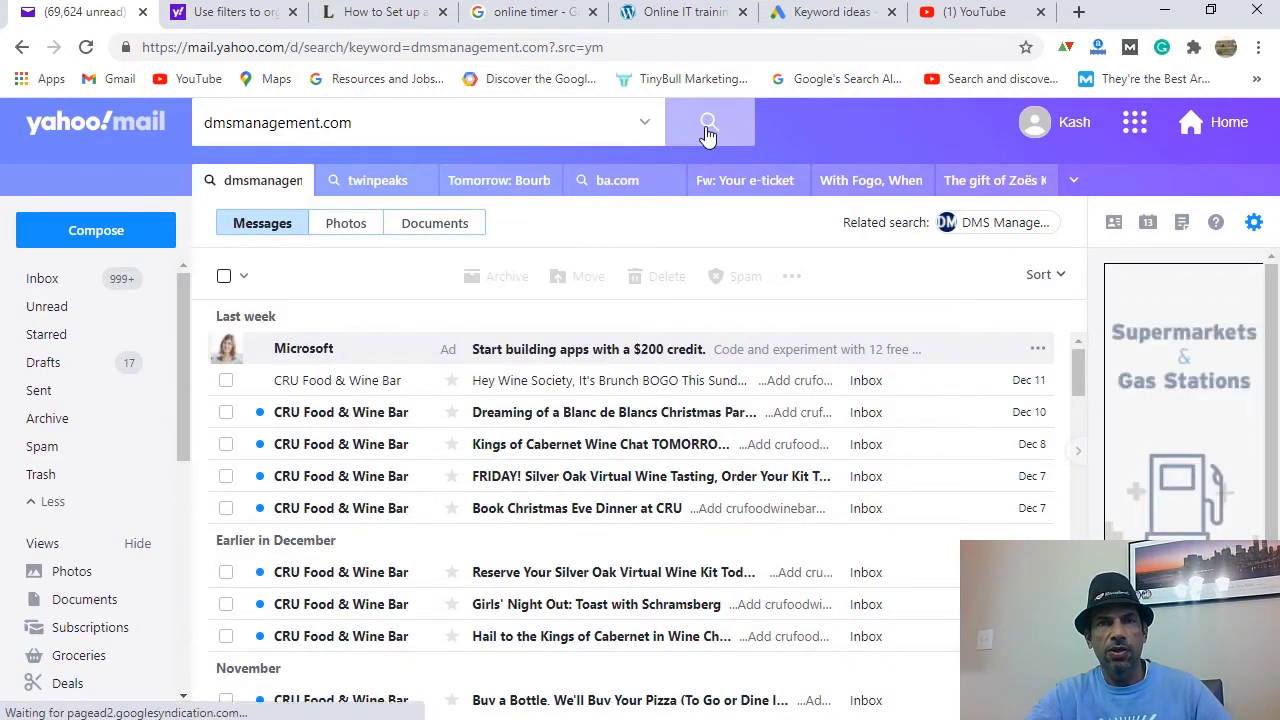
Step: Select all the loaded dmsmanagement.com search results, move them to Trash, and look through the remaining messages
left_click(224, 277)
left_click(674, 278)
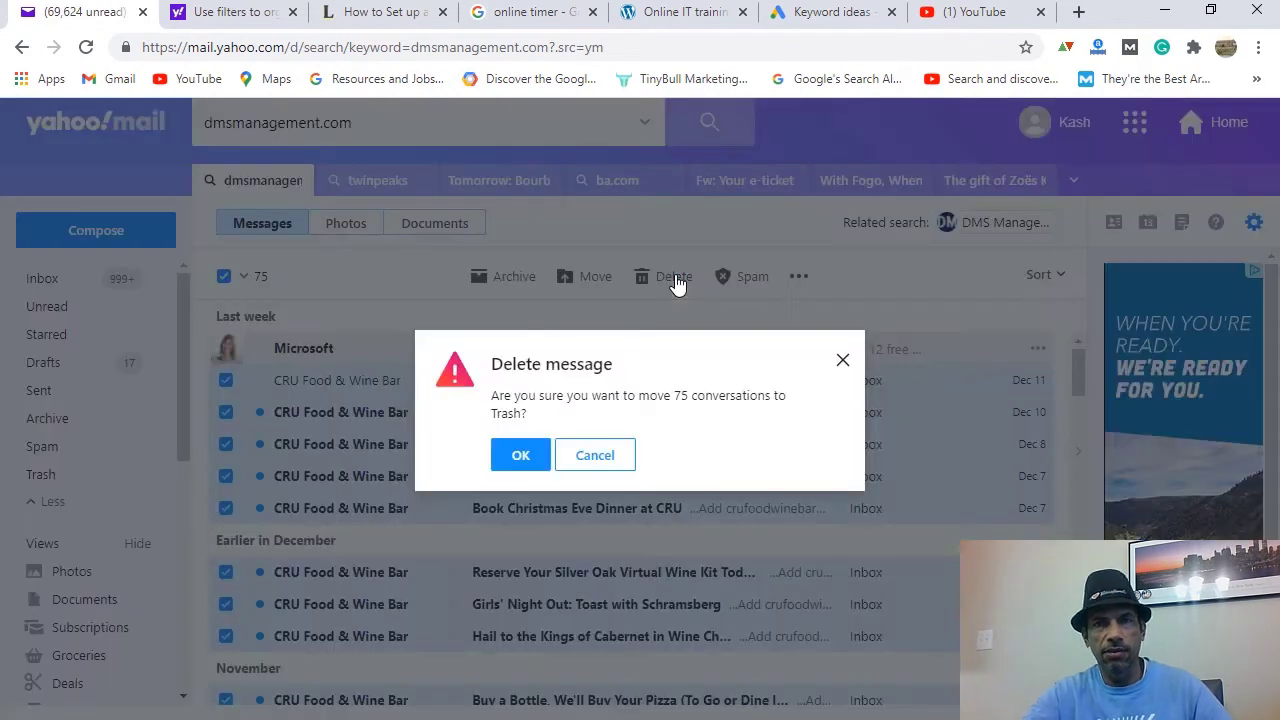
left_click(519, 456)
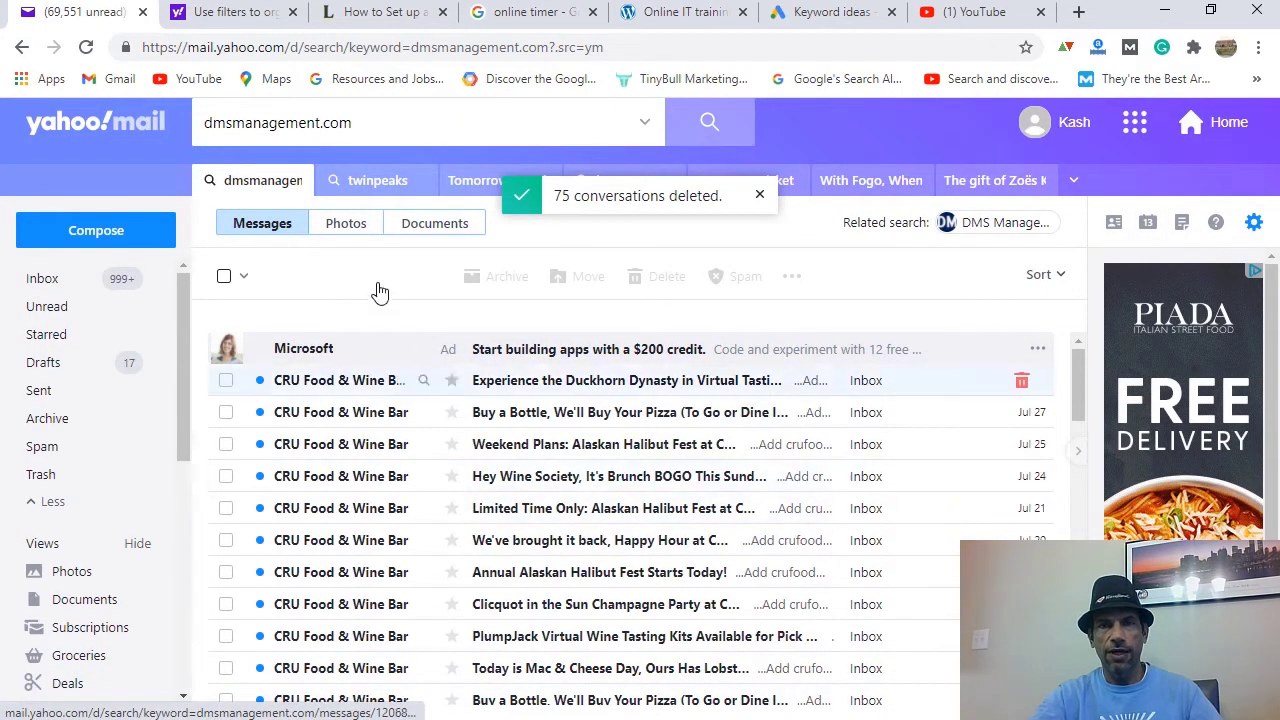
scroll(757, 586, "down", 10)
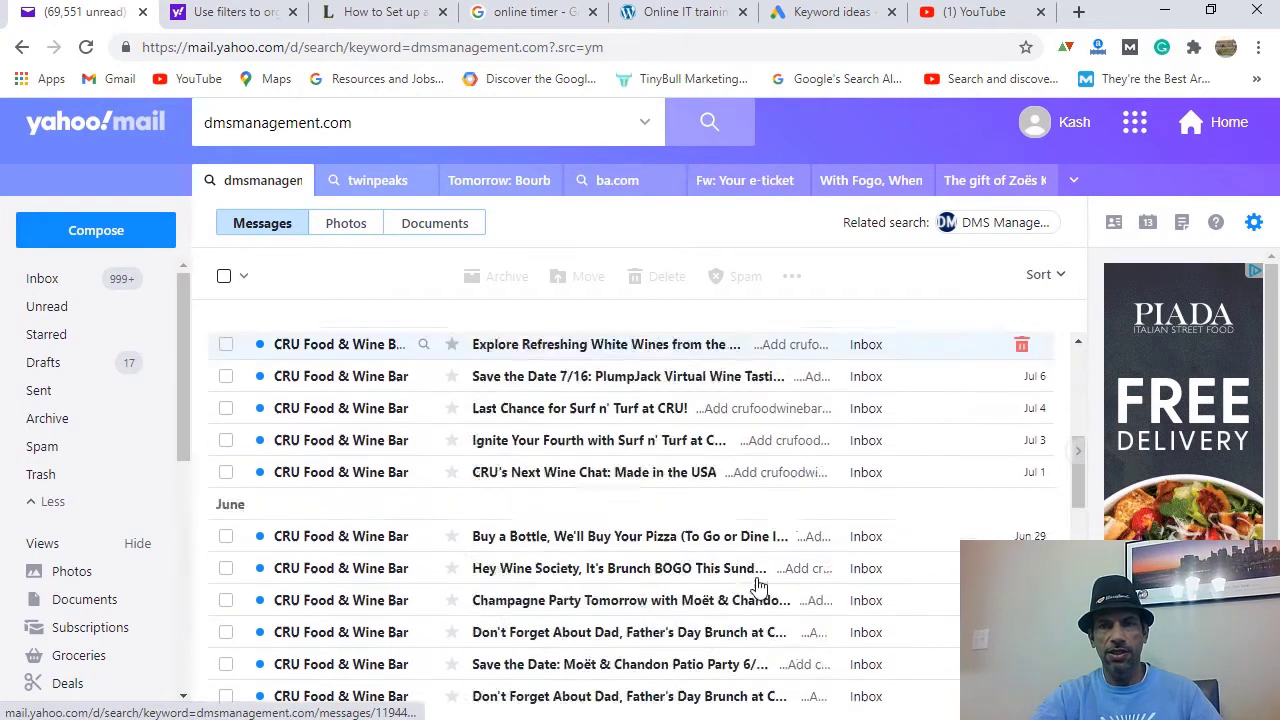
scroll(757, 586, "up", 2)
scroll(757, 586, "up", 5)
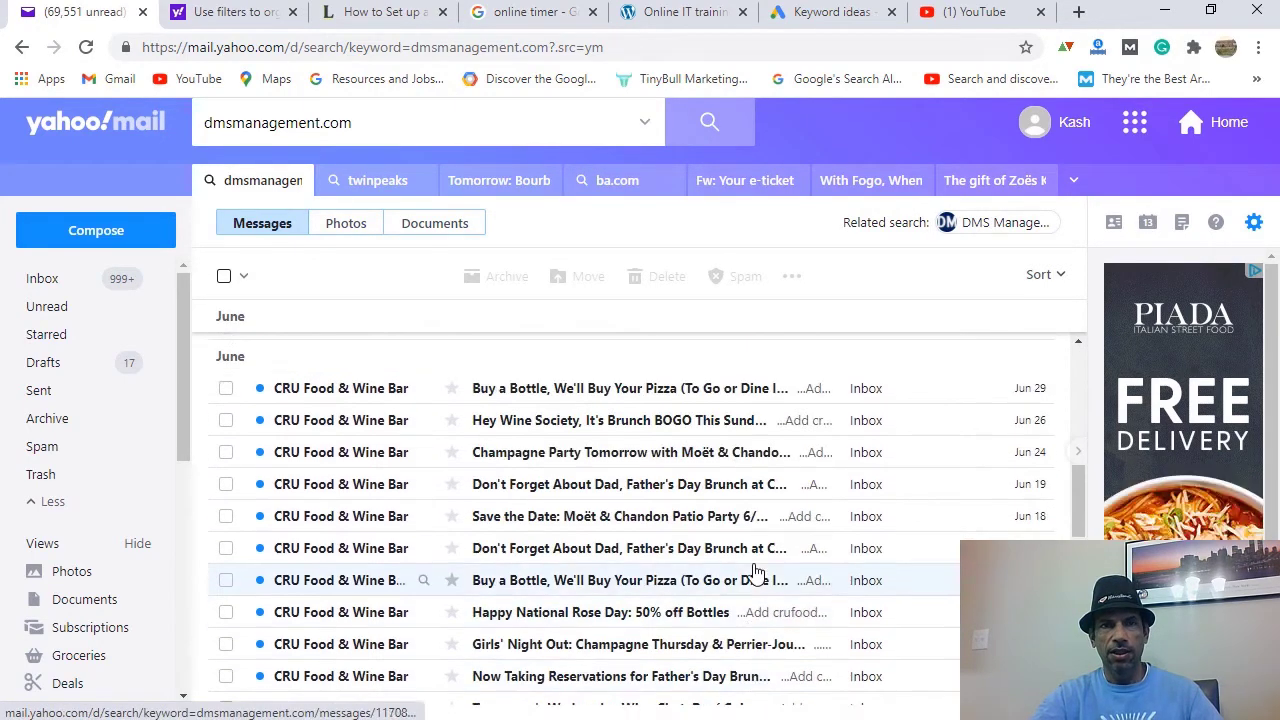
Step: Switch to the PowerPoint agenda slide, highlight "use Subscriptions" in item 2, and return to Yahoo Mail
key("alt+Tab")
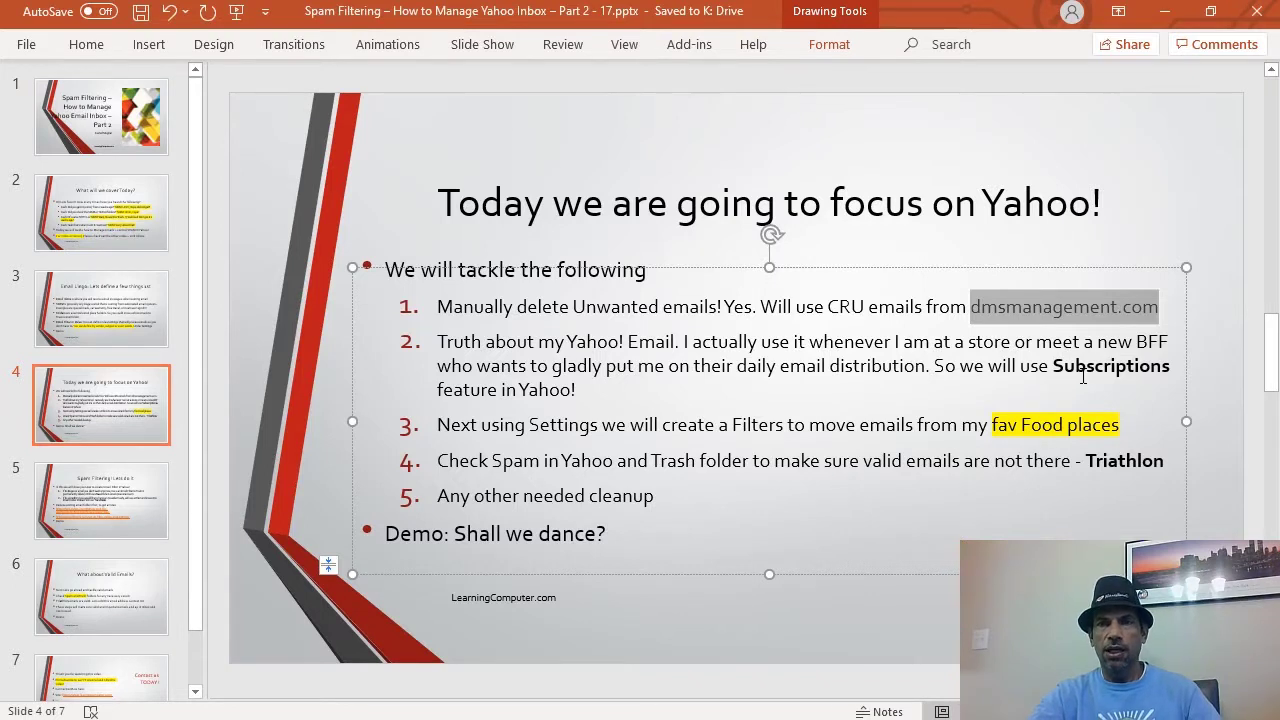
left_click_drag(1052, 365, 1097, 372)
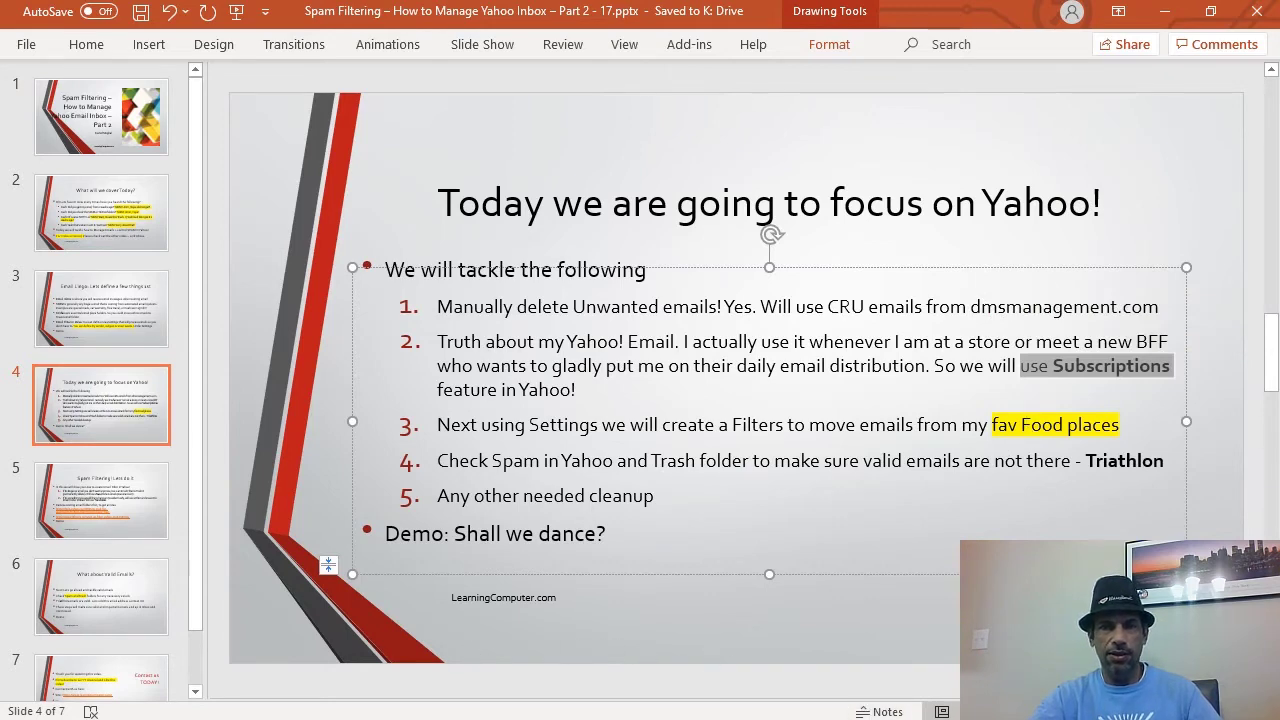
key("alt+Tab")
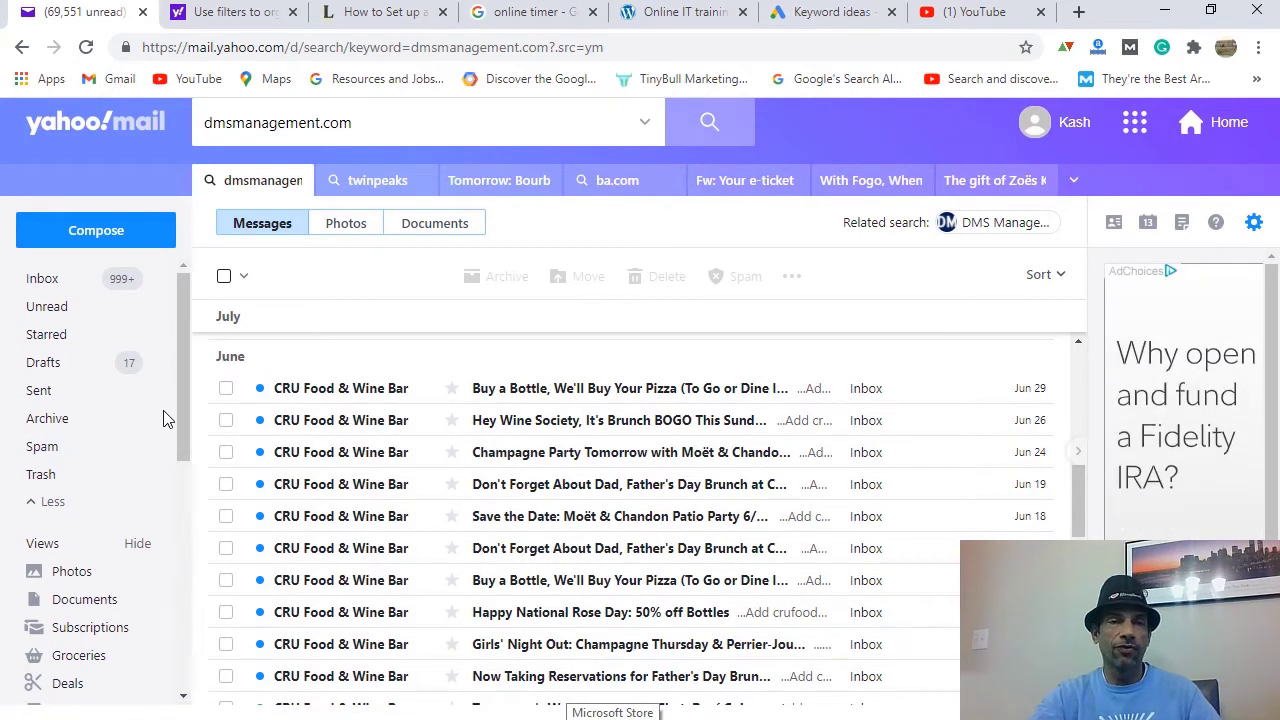
Step: Open the Subscriptions view, check the list of unsubscribed senders, and return to the active subscriptions
scroll(165, 425, "down", 2)
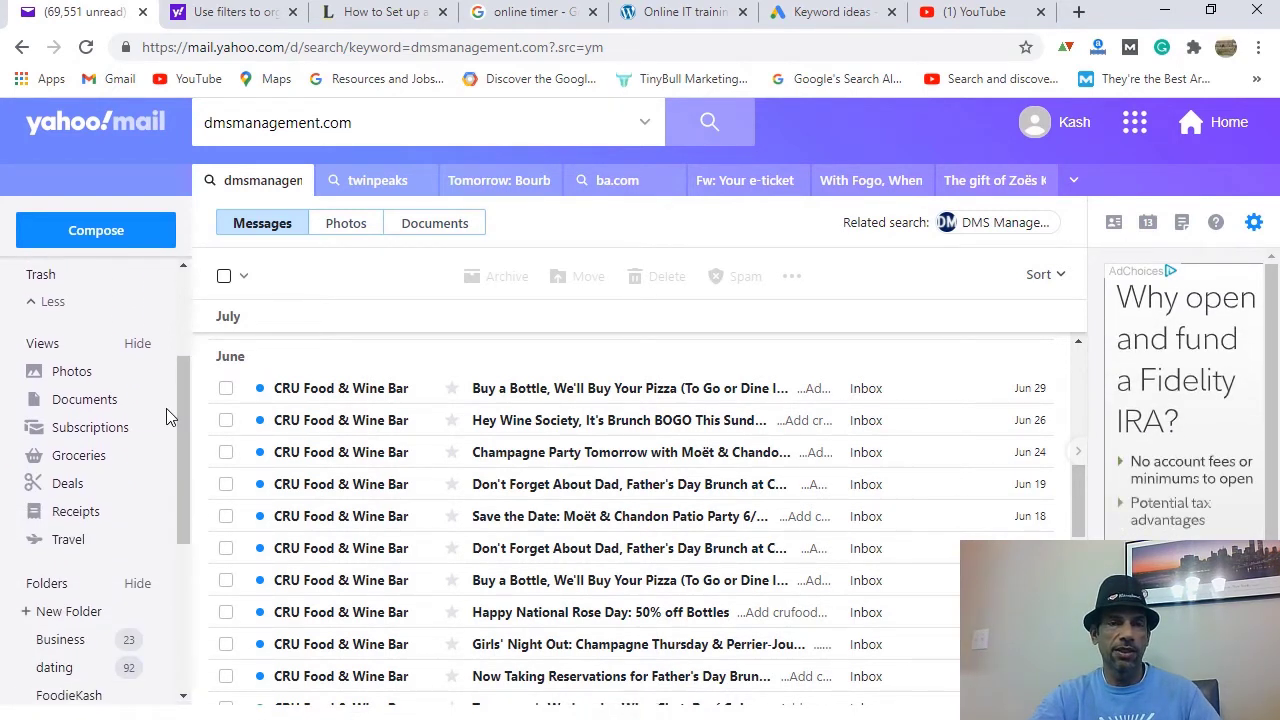
scroll(168, 419, "up", 2)
scroll(168, 419, "down", 2)
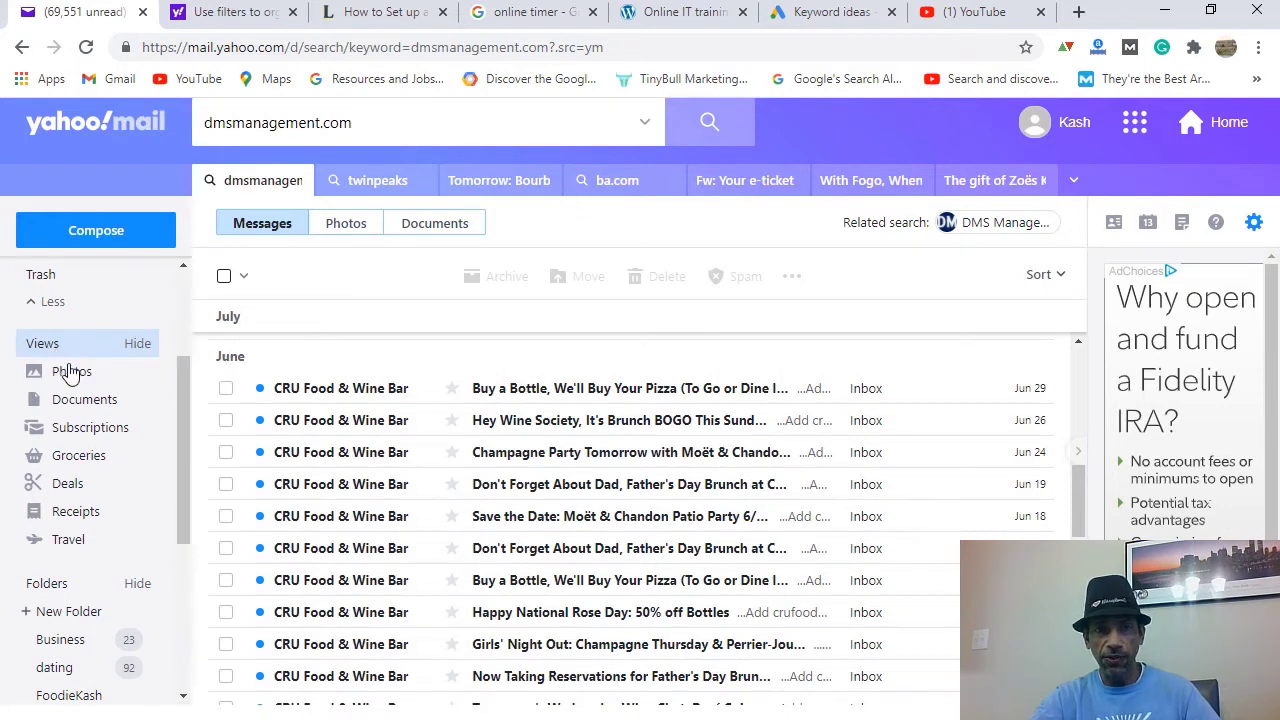
left_click(88, 437)
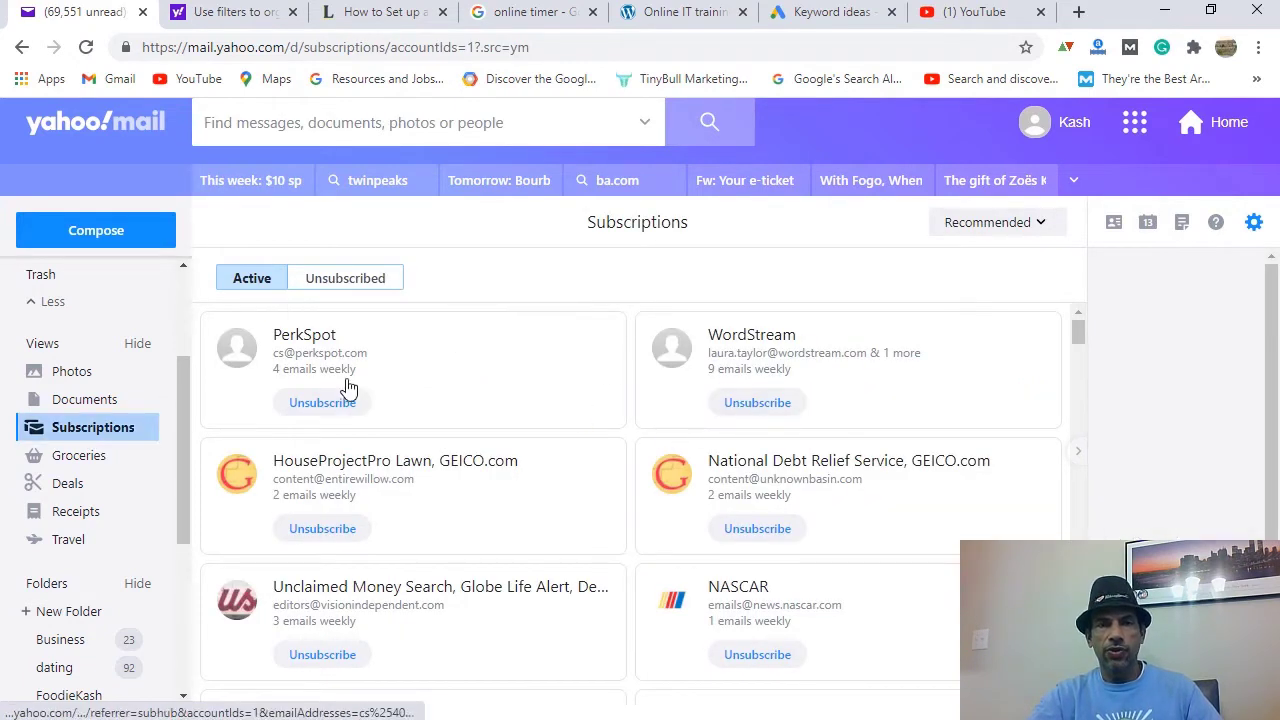
left_click(350, 280)
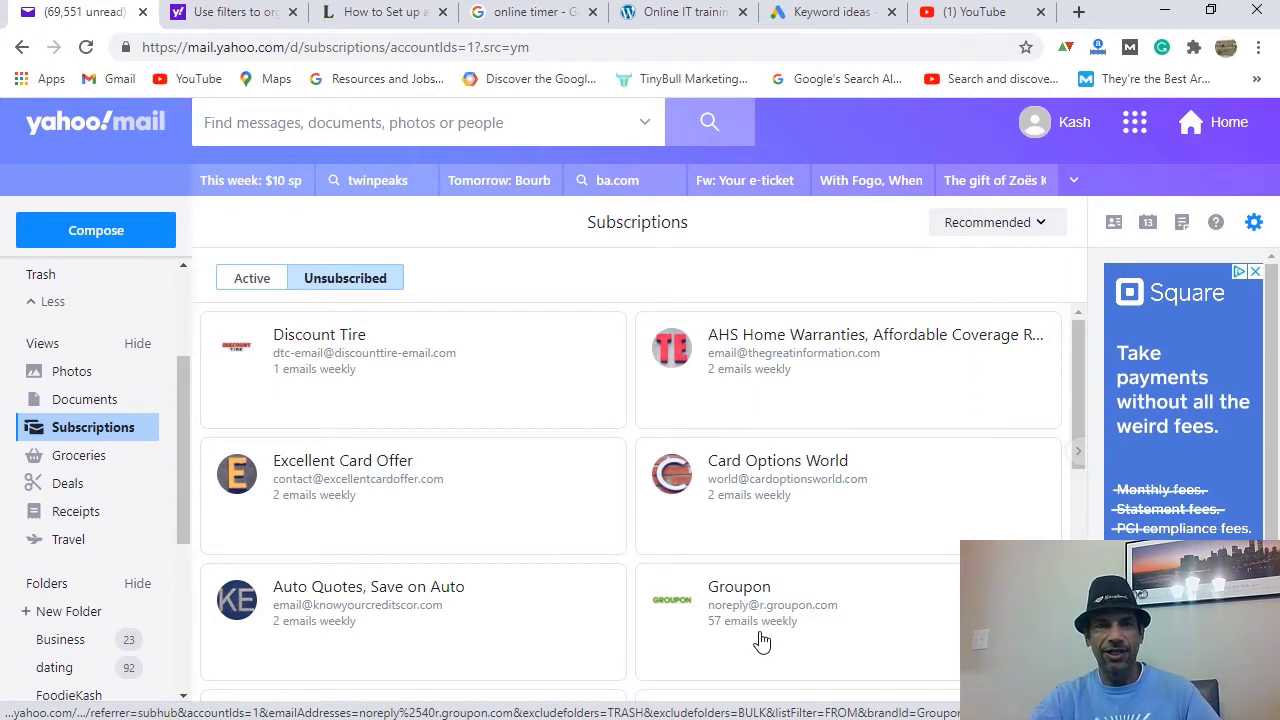
left_click(259, 290)
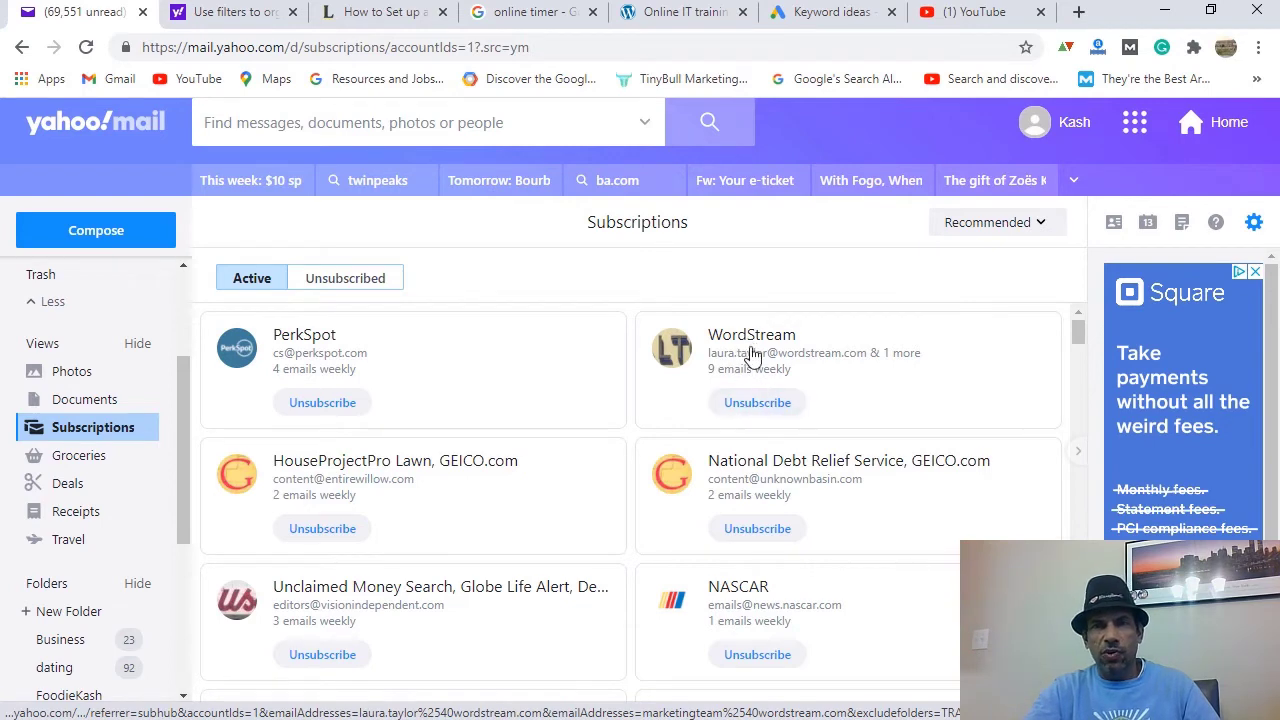
Step: Unsubscribe from the WordStream mailing list and look over the remaining active subscriptions
left_click(749, 414)
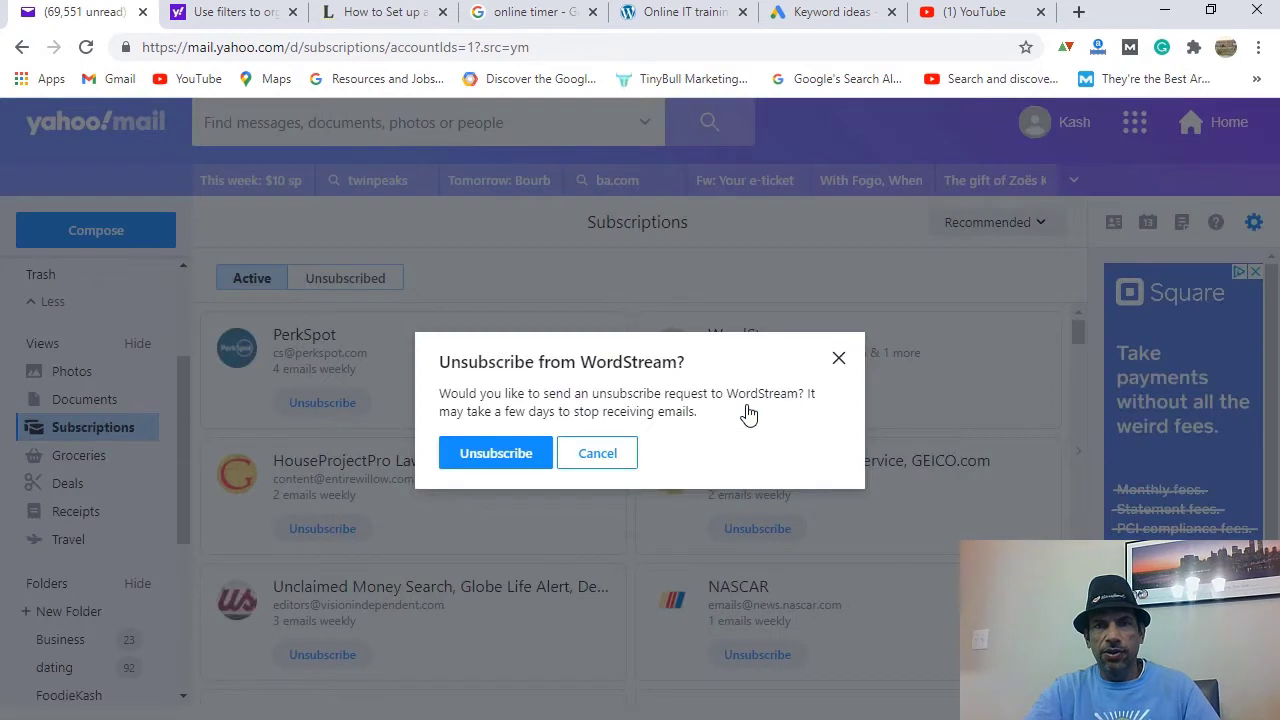
left_click(497, 454)
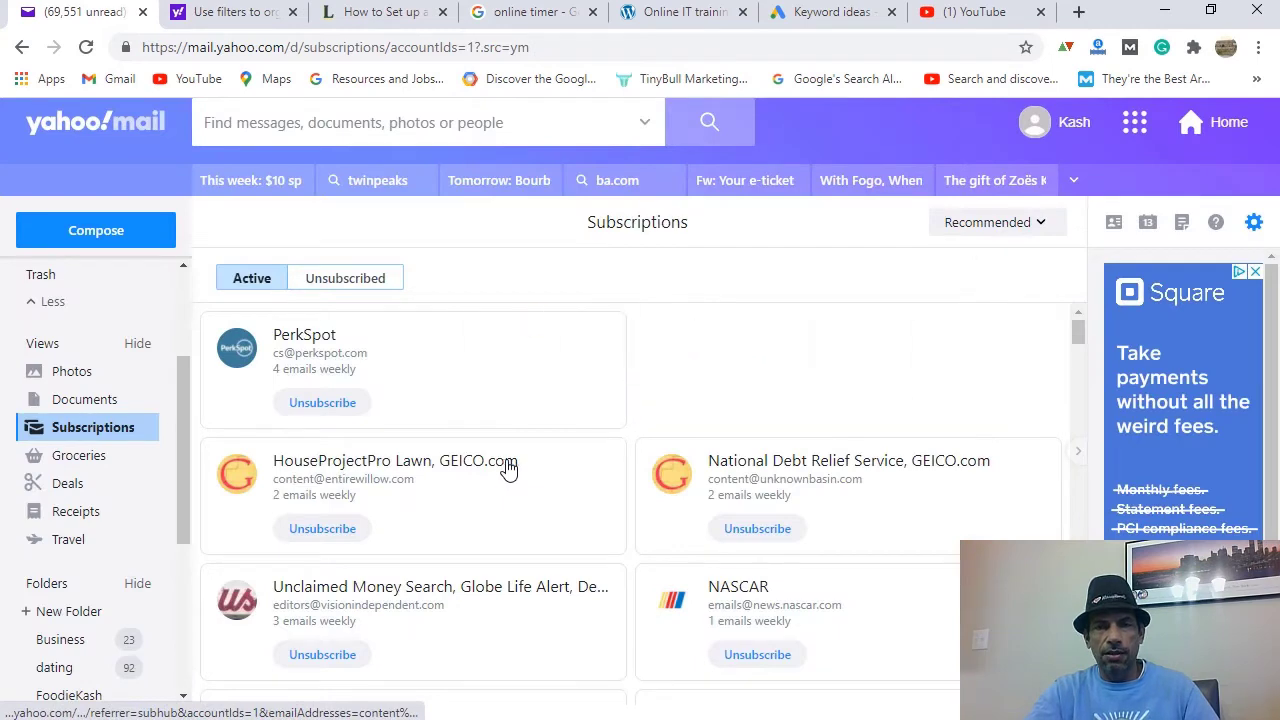
scroll(520, 475, "down", 1)
scroll(531, 480, "down", 2)
scroll(531, 480, "up", 3)
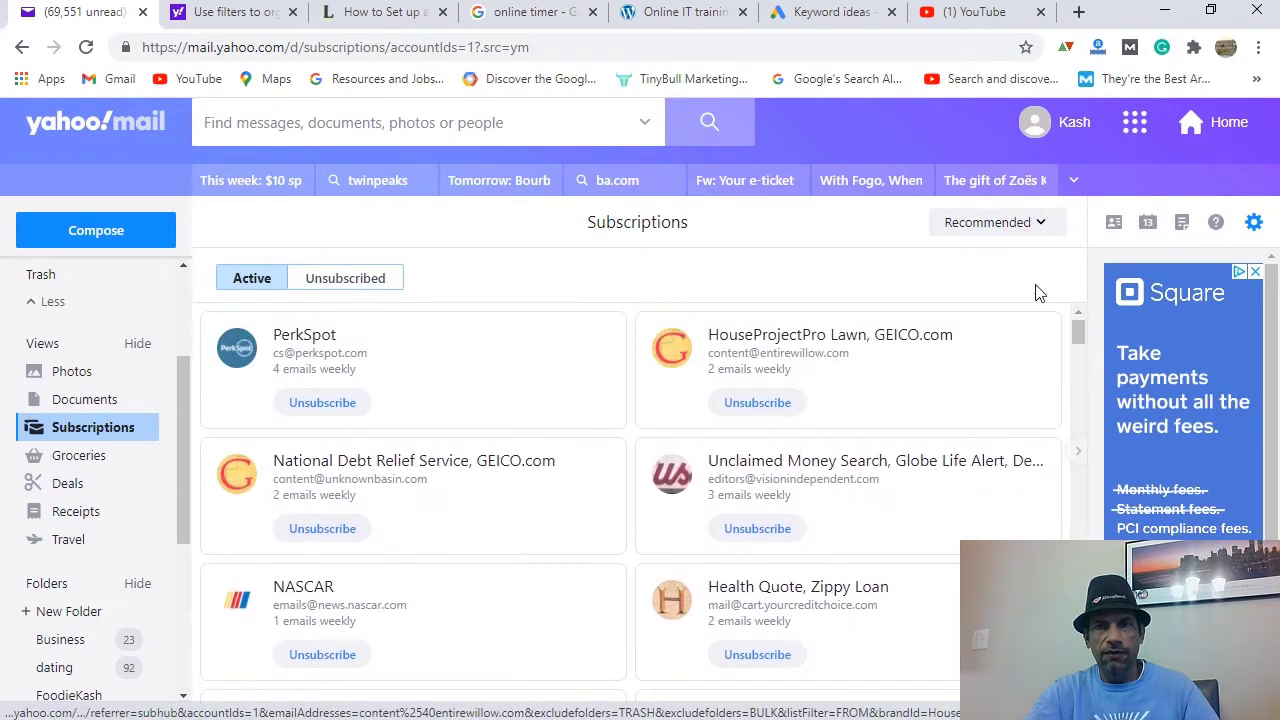
Step: Sort the active subscriptions by name from A to Z and unsubscribe from 123Greetings
left_click(1015, 226)
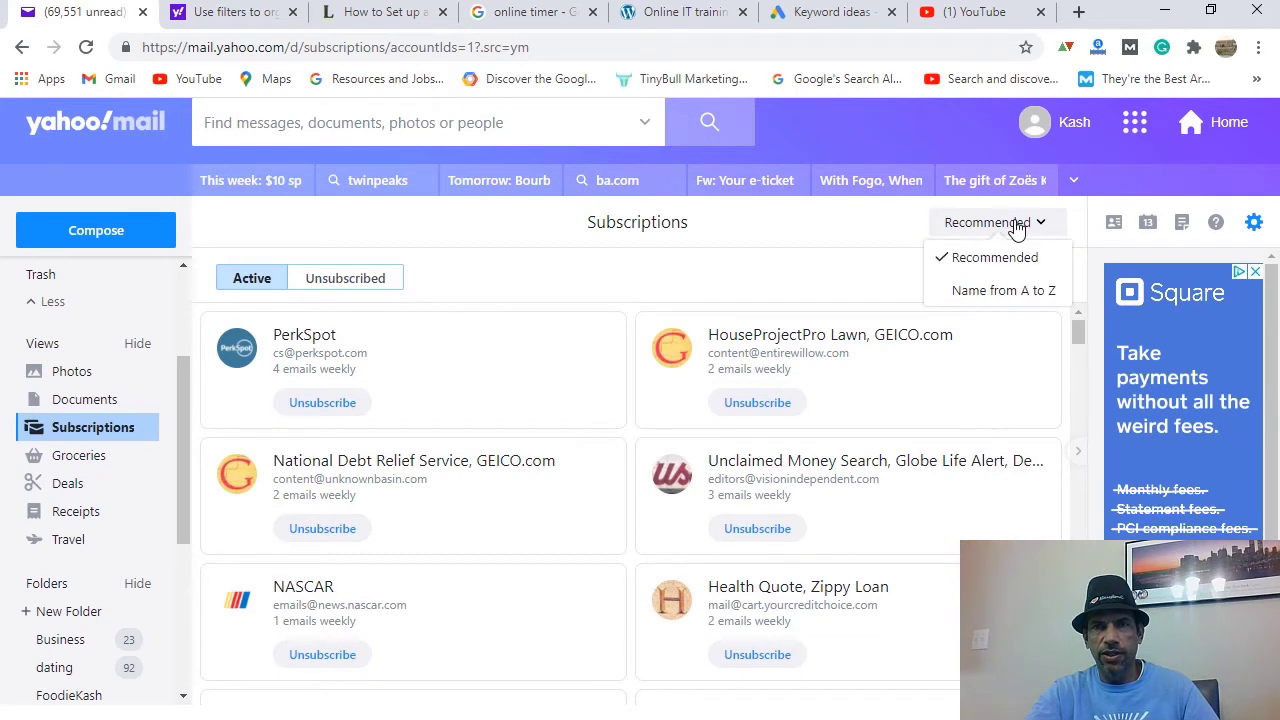
left_click(993, 298)
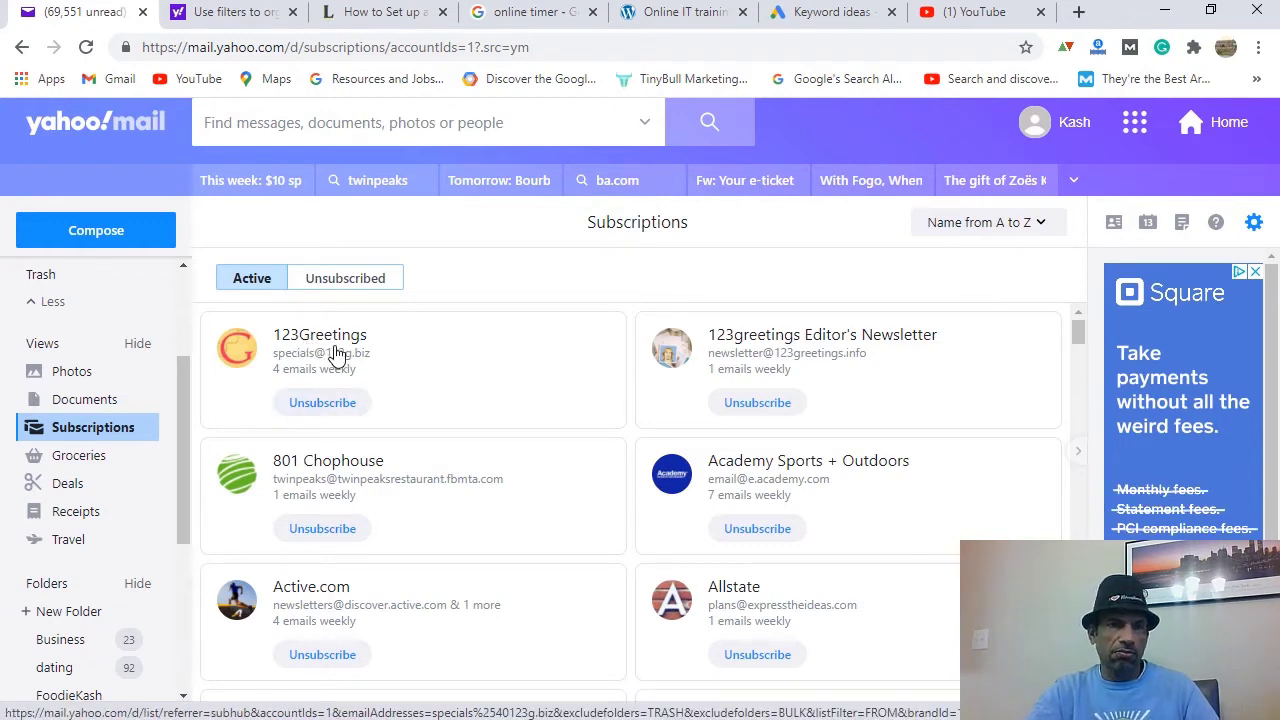
left_click(320, 410)
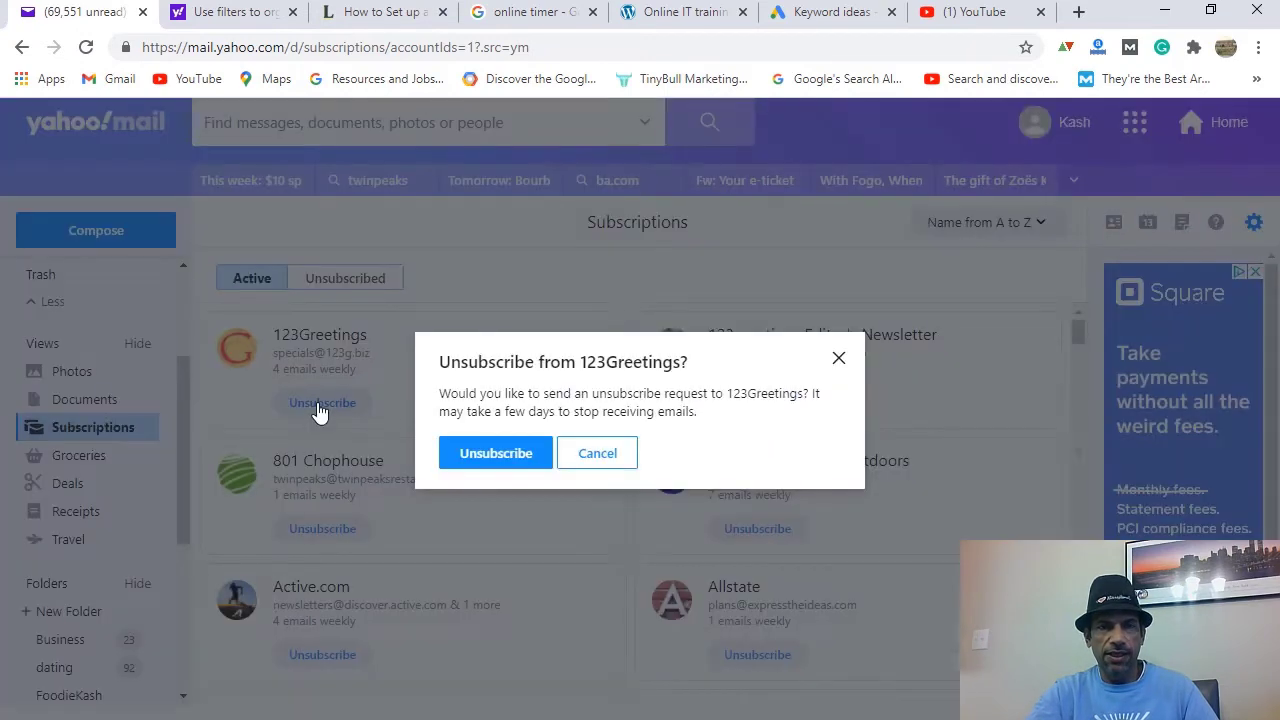
left_click(463, 455)
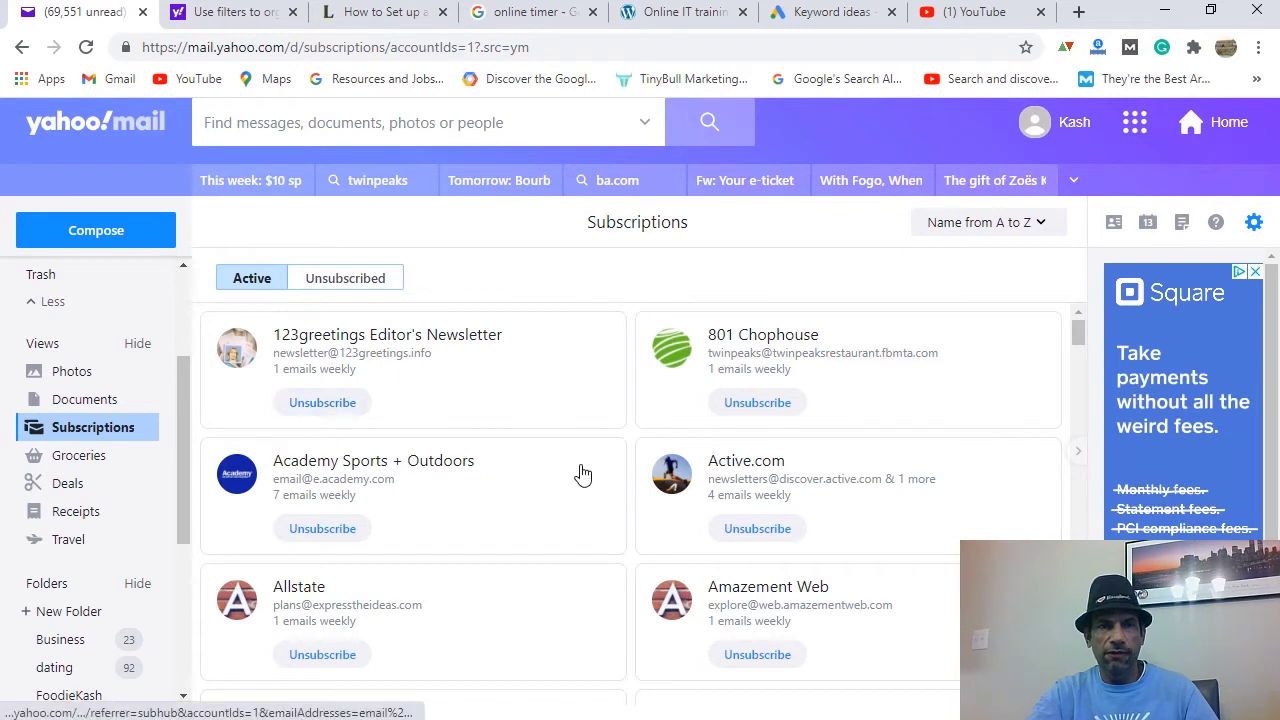
Step: Find the DISH sender further down the alphabetical list of active subscriptions and unsubscribe from it
scroll(589, 500, "down", 1)
scroll(594, 499, "down", 2)
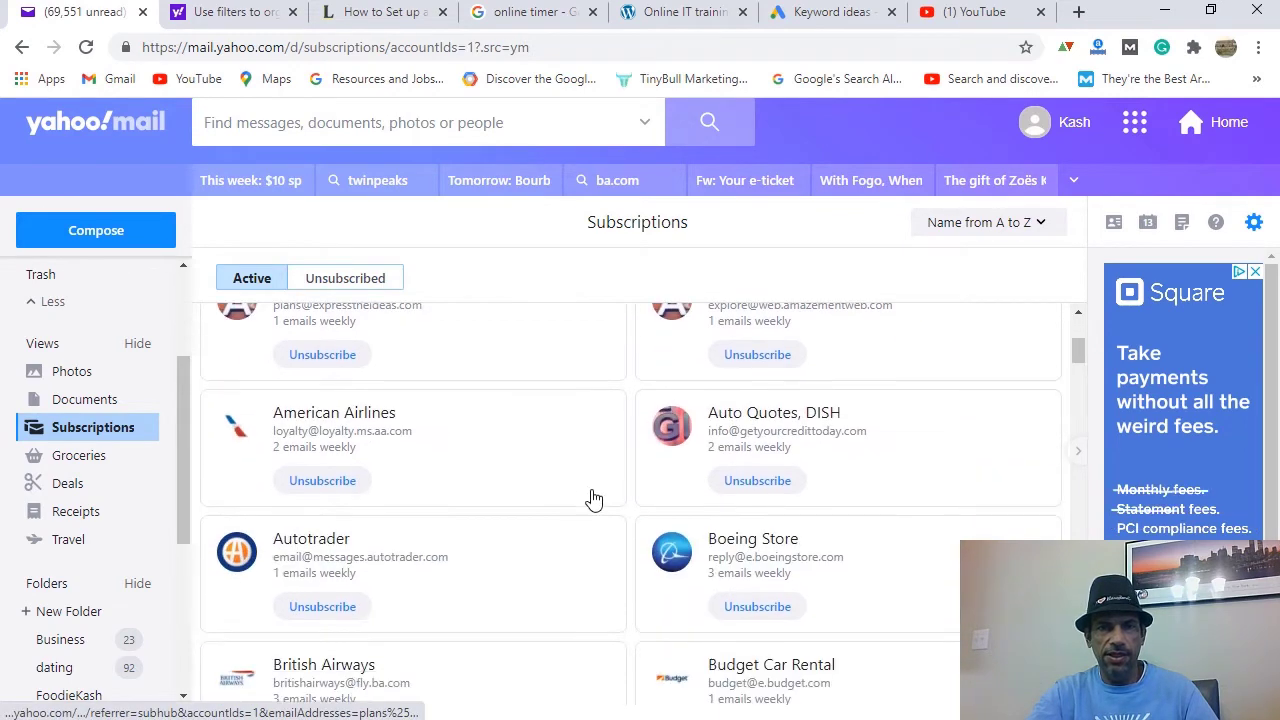
scroll(594, 499, "down", 2)
scroll(594, 499, "down", 1)
scroll(594, 499, "down", 4)
scroll(594, 499, "down", 3)
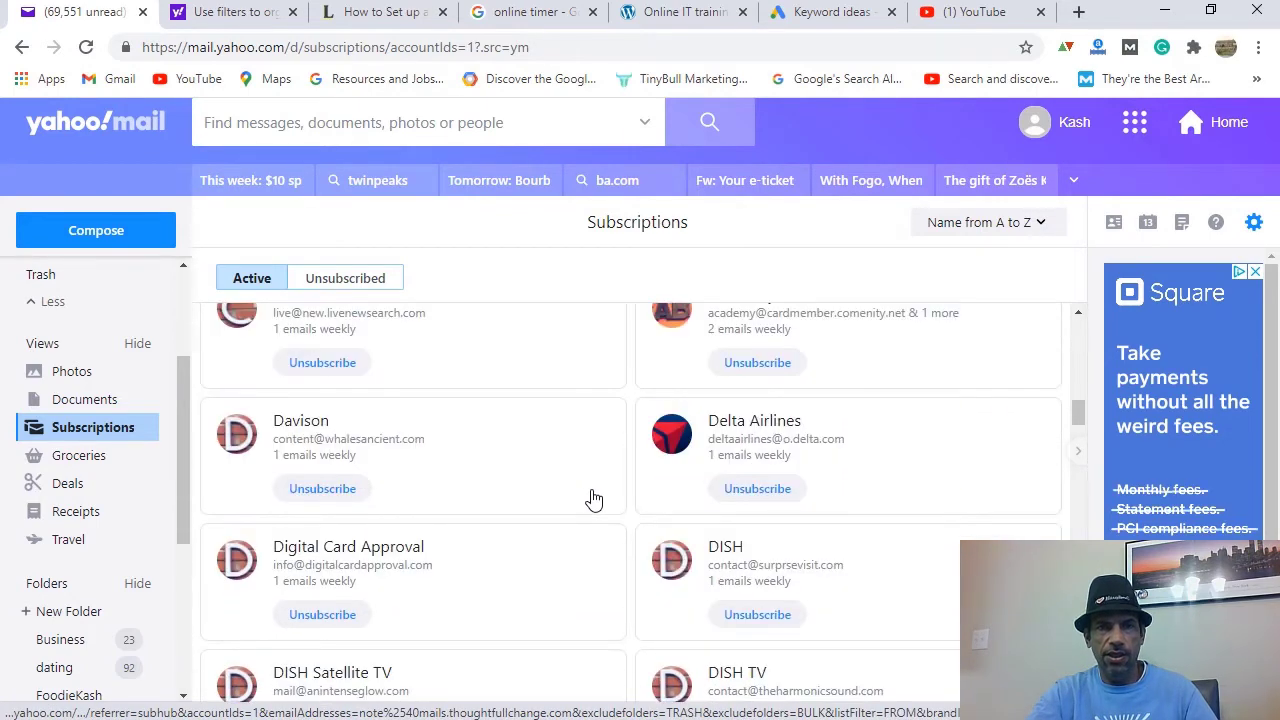
scroll(594, 499, "down", 1)
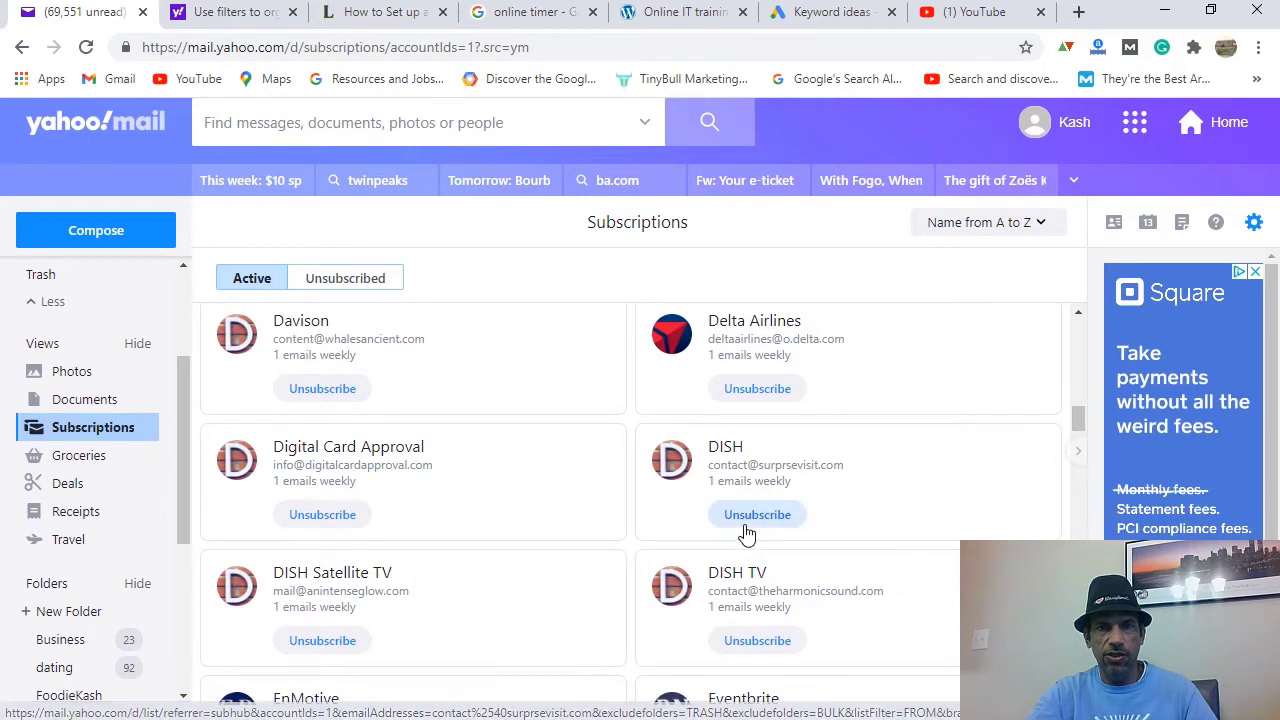
left_click(746, 520)
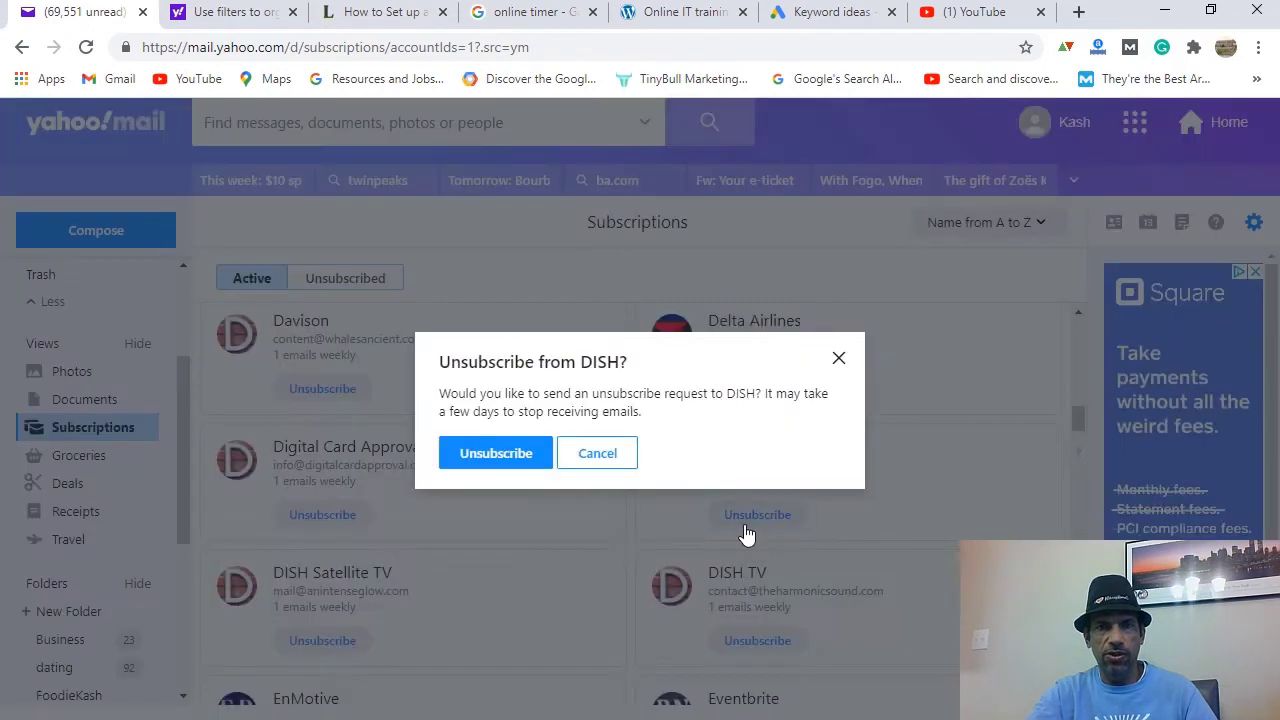
left_click(490, 455)
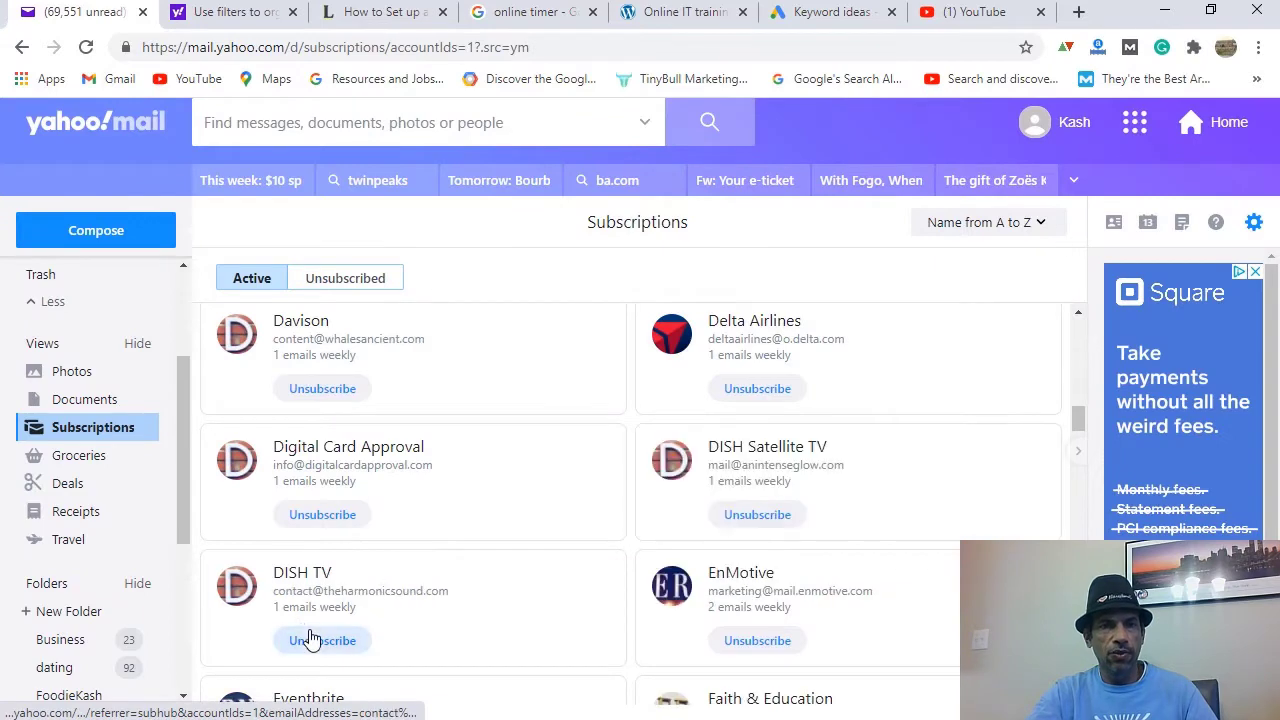
Step: Unsubscribe from DISH TV and DISH Satellite TV, and look further down the active subscriptions
left_click(310, 640)
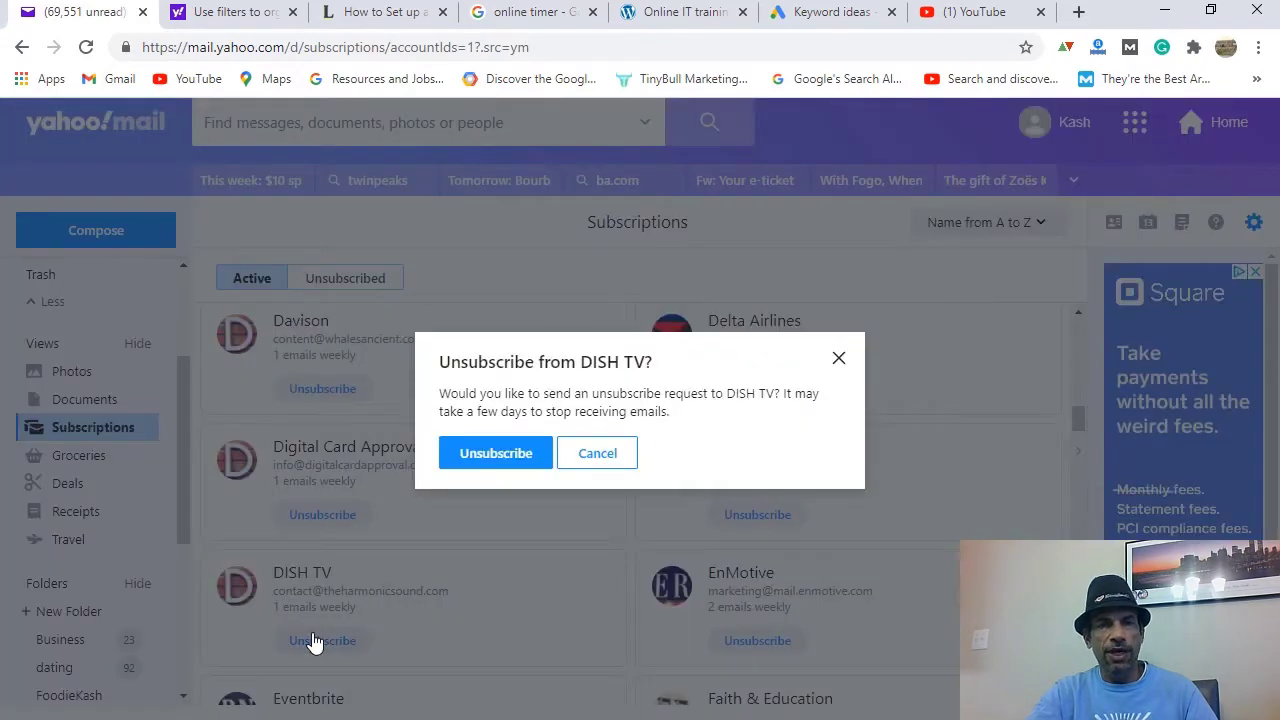
left_click(497, 455)
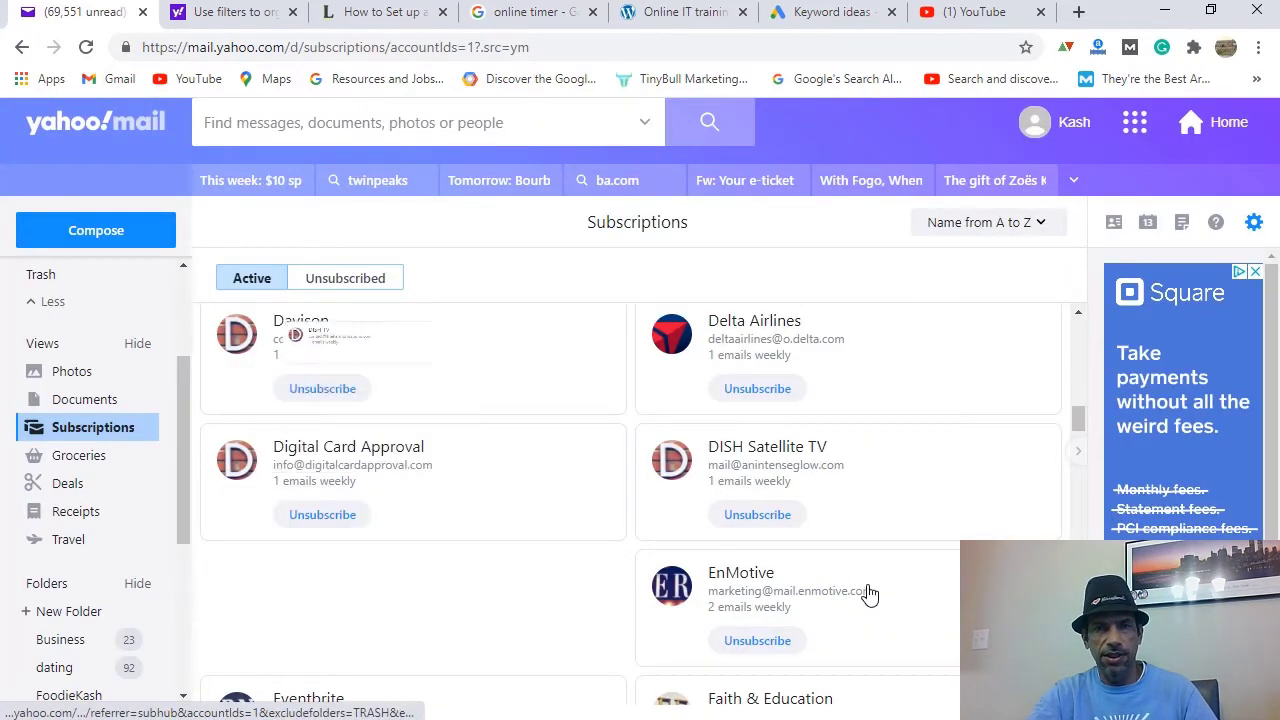
left_click(774, 522)
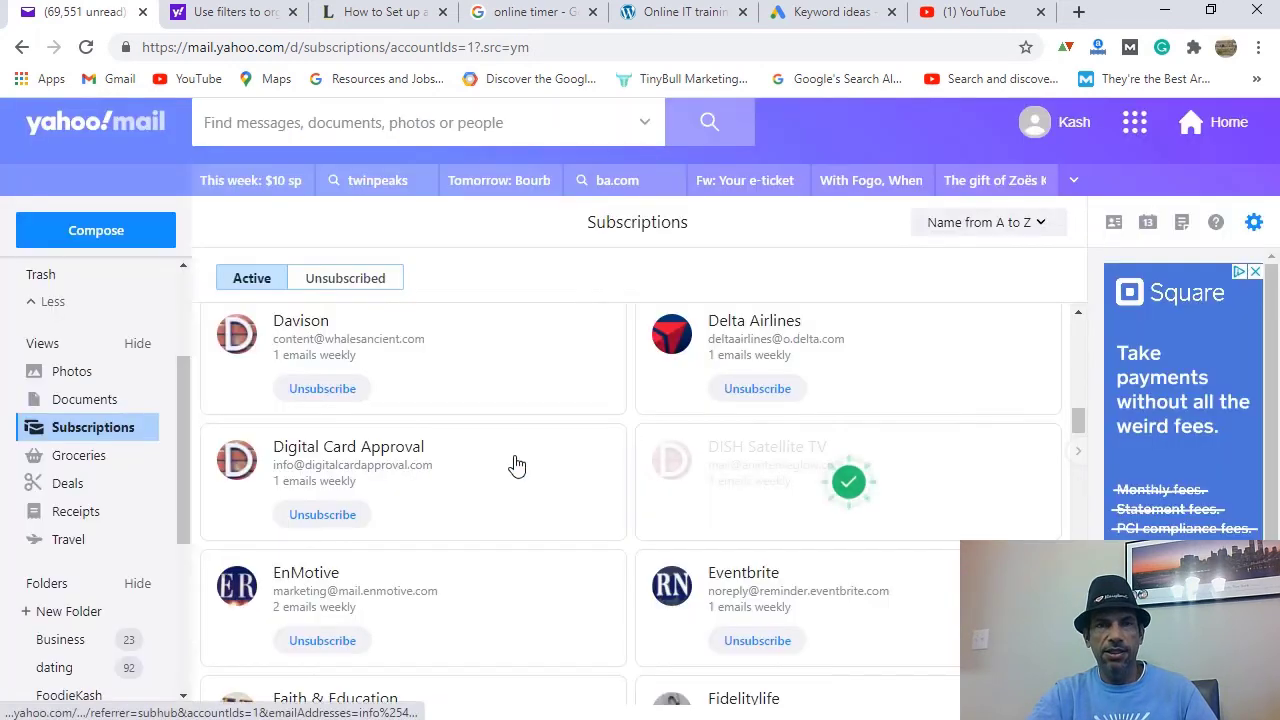
scroll(638, 491, "down", 5)
scroll(641, 492, "down", 15)
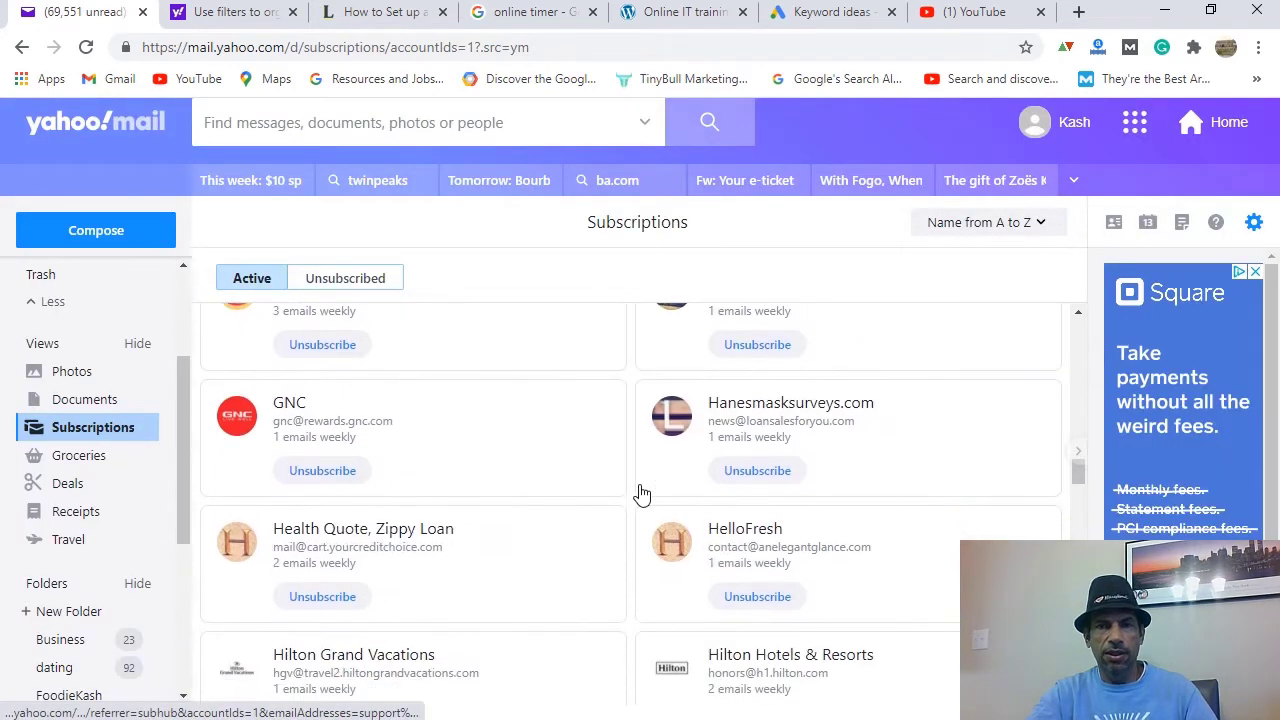
Step: Look through the rest of the alphabetical list of active subscriptions, and switch to the PowerPoint slides
scroll(641, 492, "down", 15)
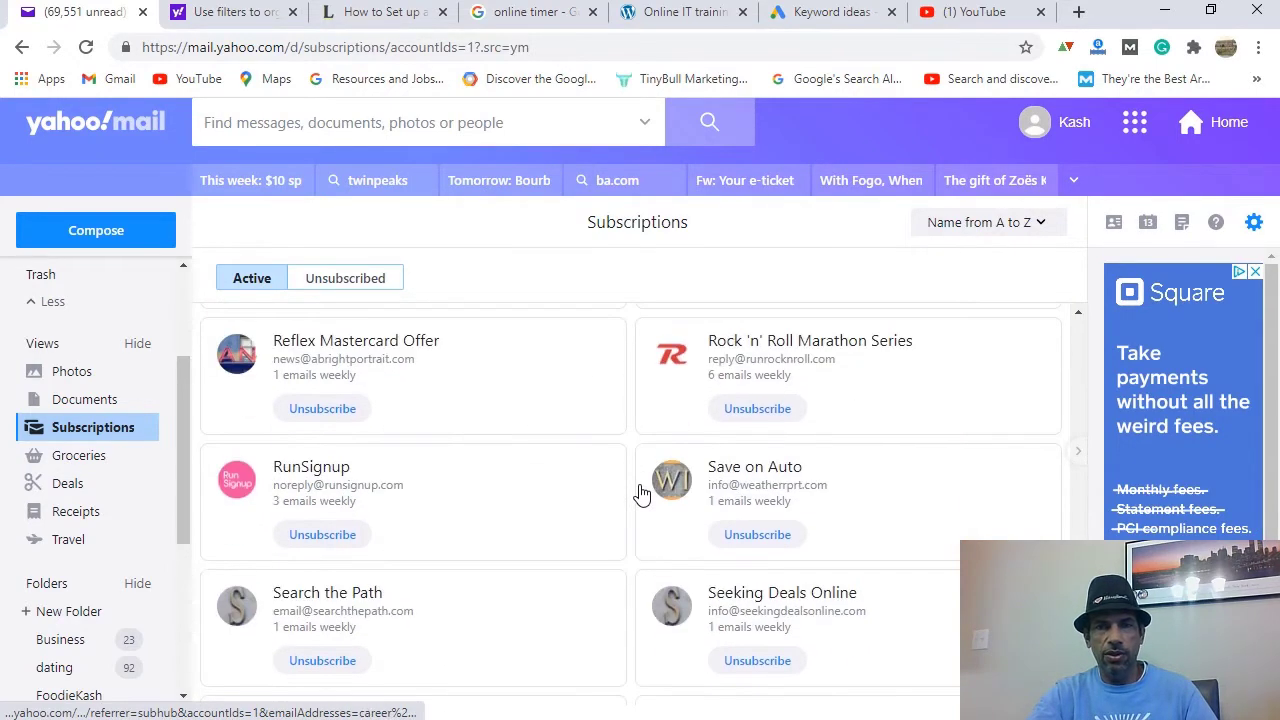
scroll(915, 693, "down", 2)
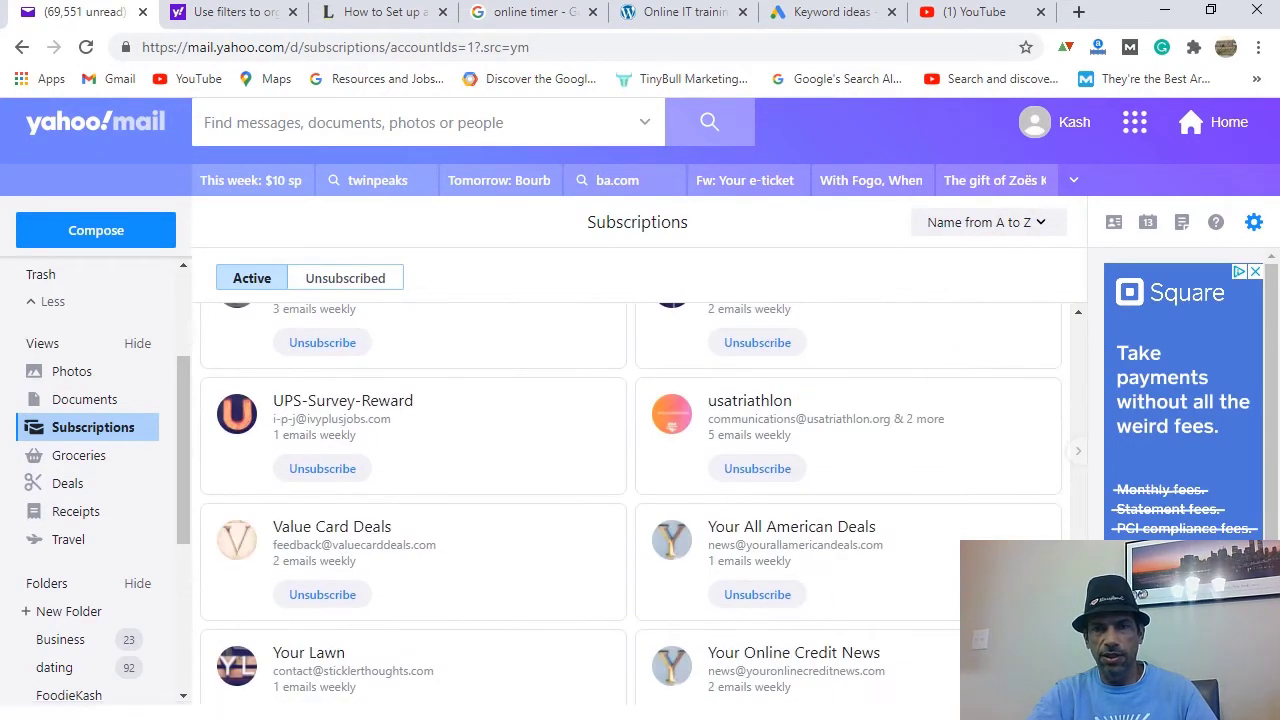
key("alt+Tab")
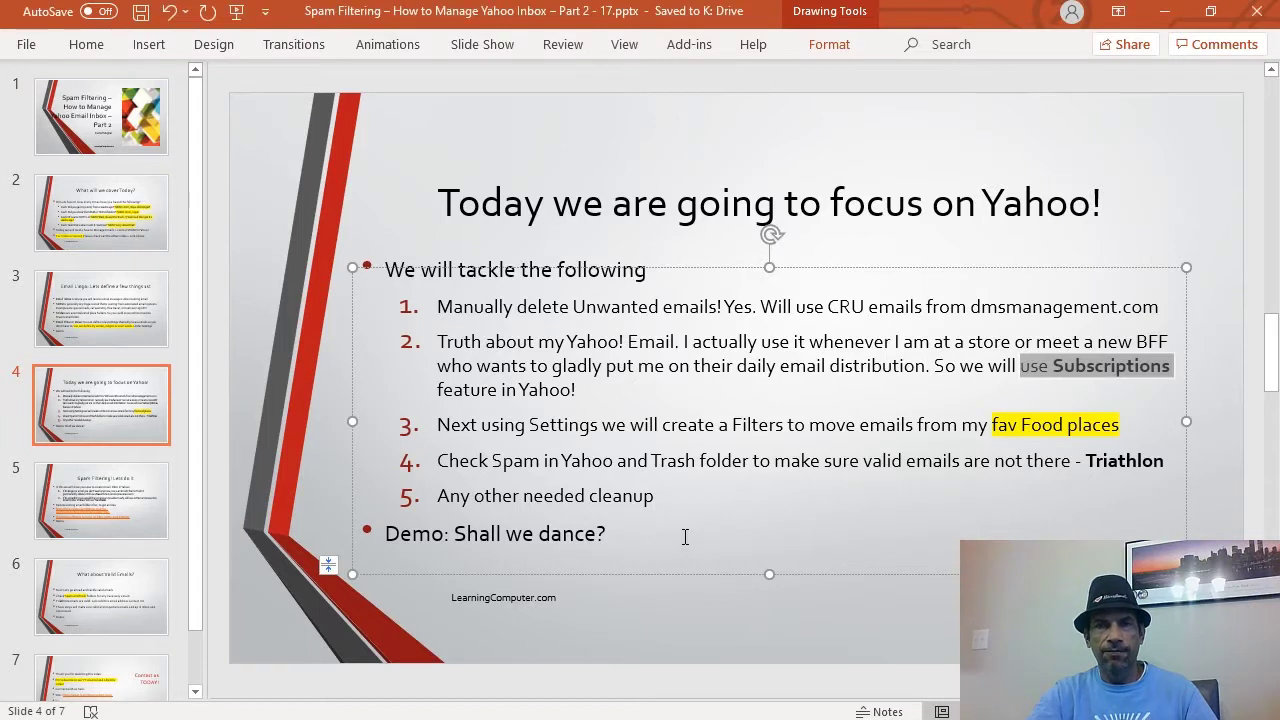
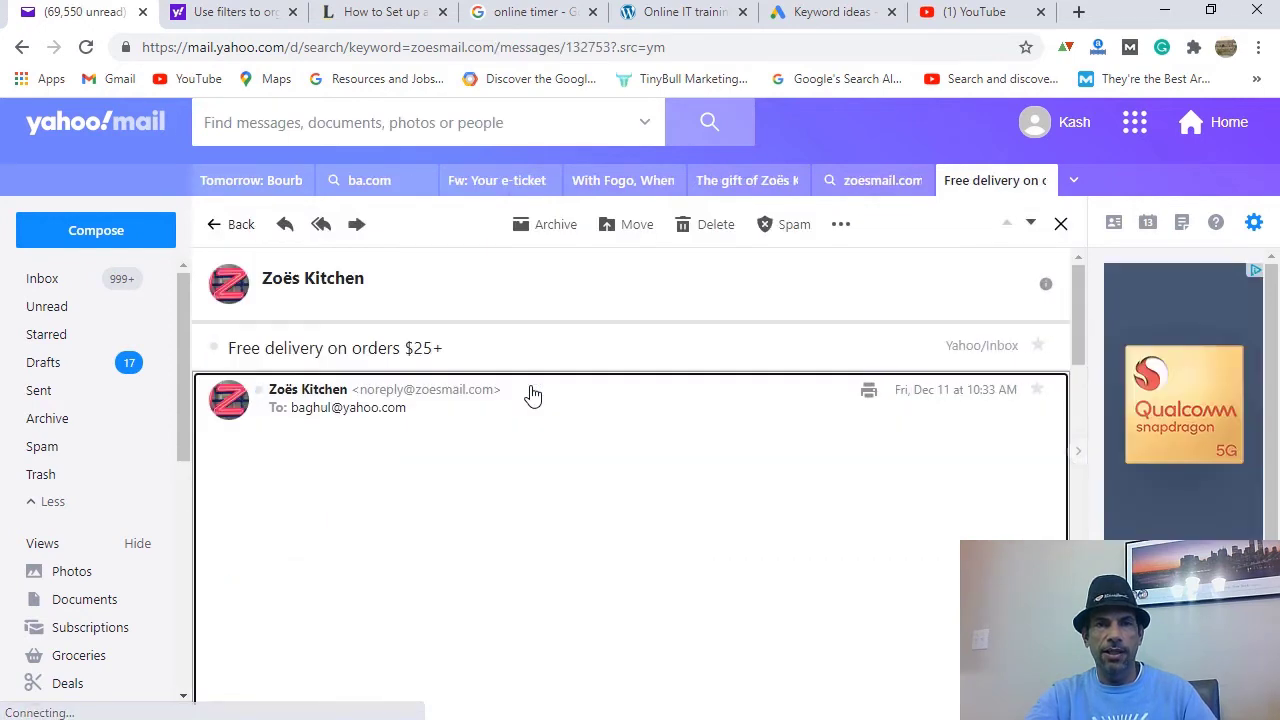
Step: Start a filter from the open Zoës Kitchen message, pick Trash as its folder, and open the filter's full options
mouse_move(458, 400)
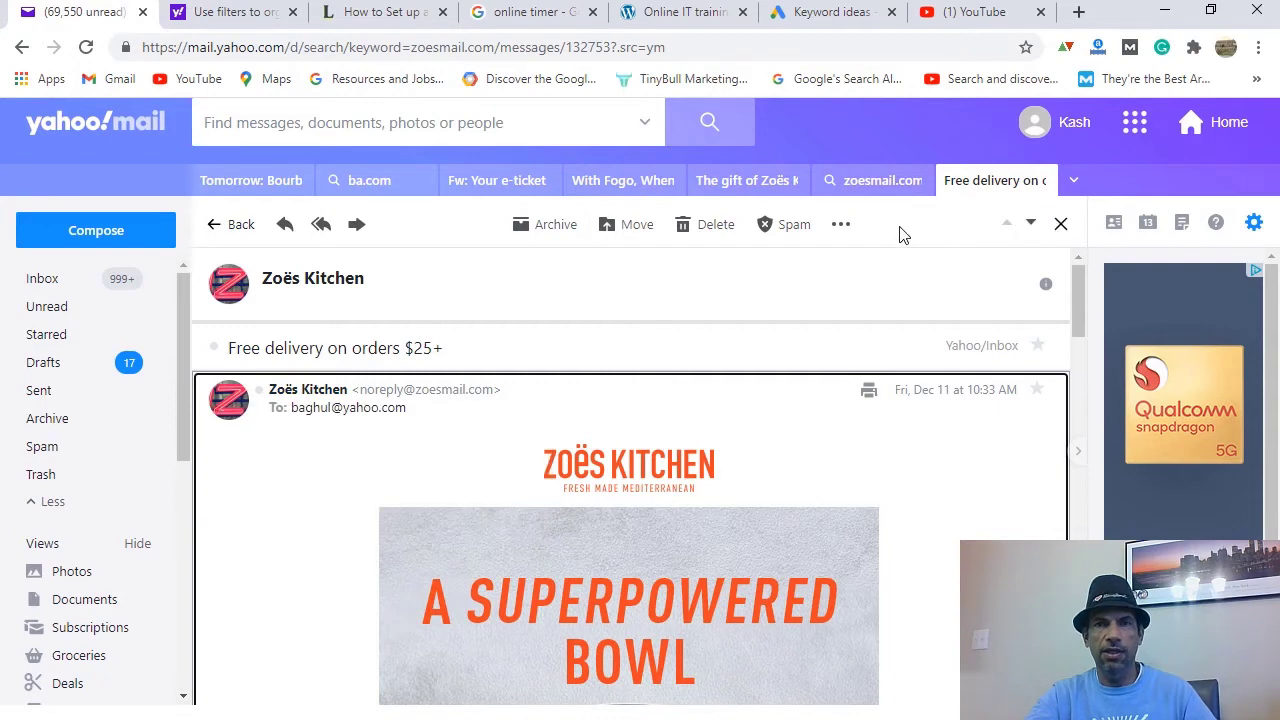
left_click(838, 228)
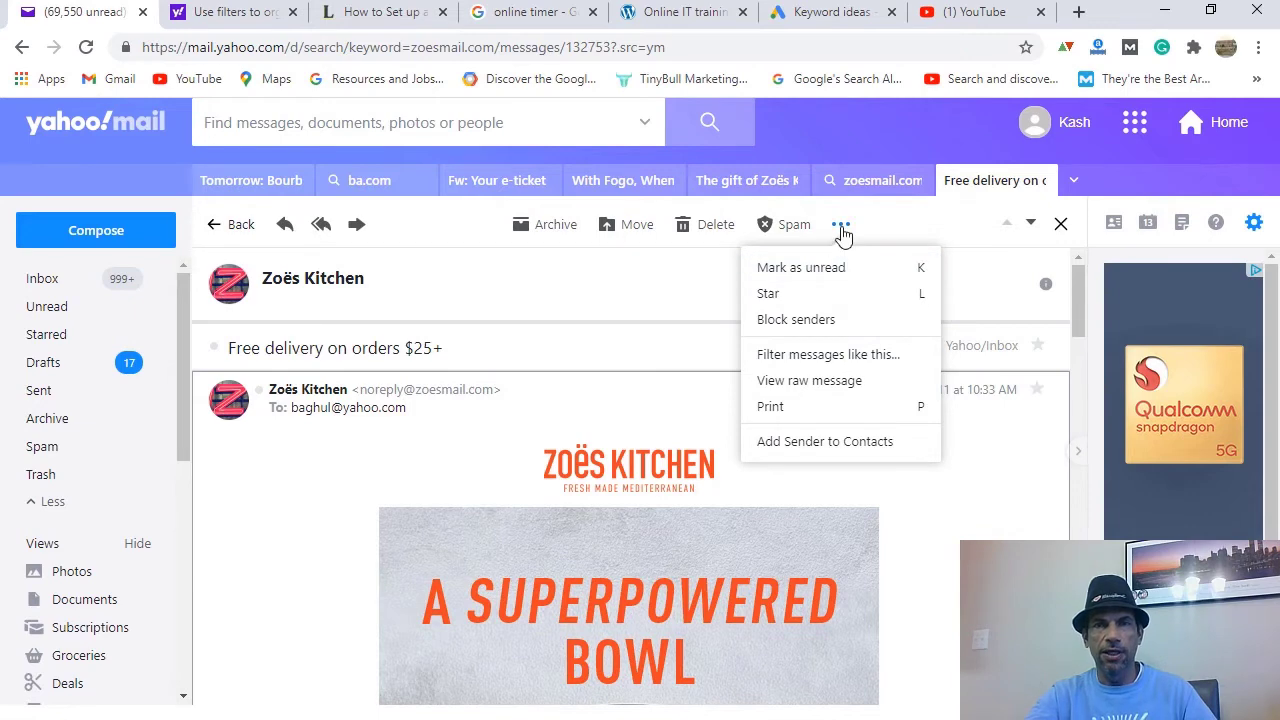
left_click(829, 360)
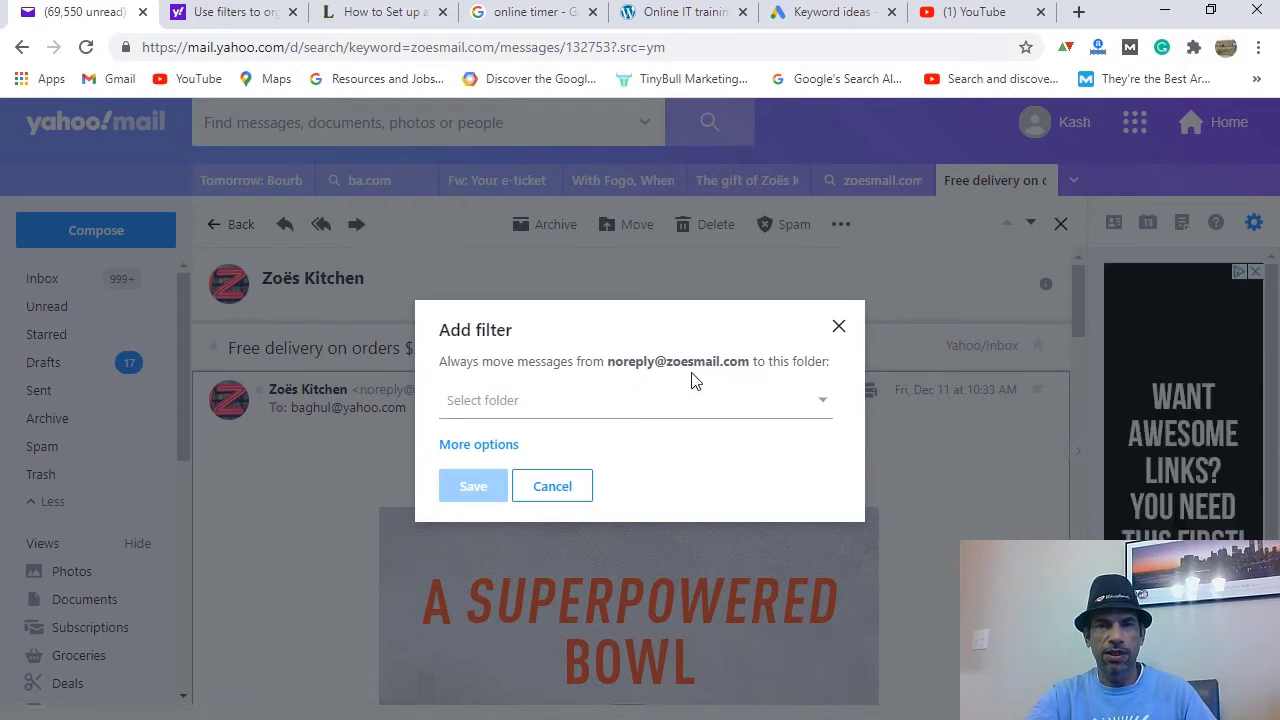
left_click(822, 402)
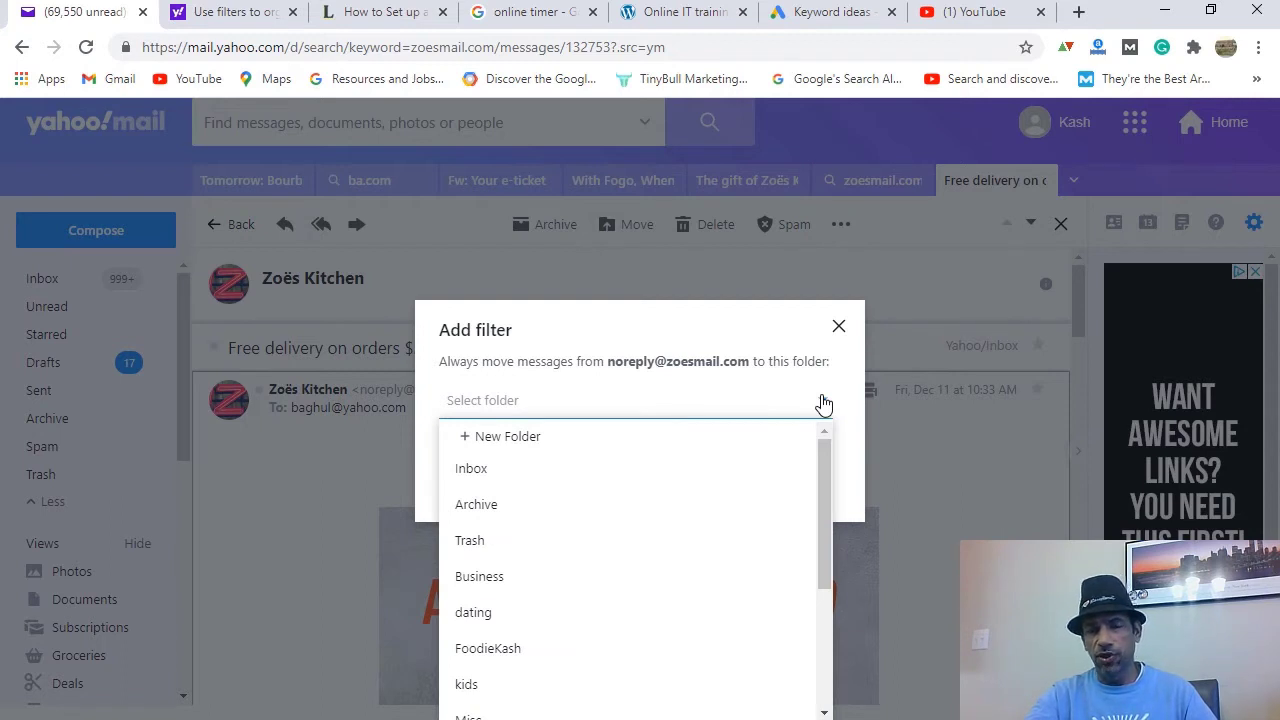
scroll(740, 480, "down", 3)
scroll(700, 530, "up", 2)
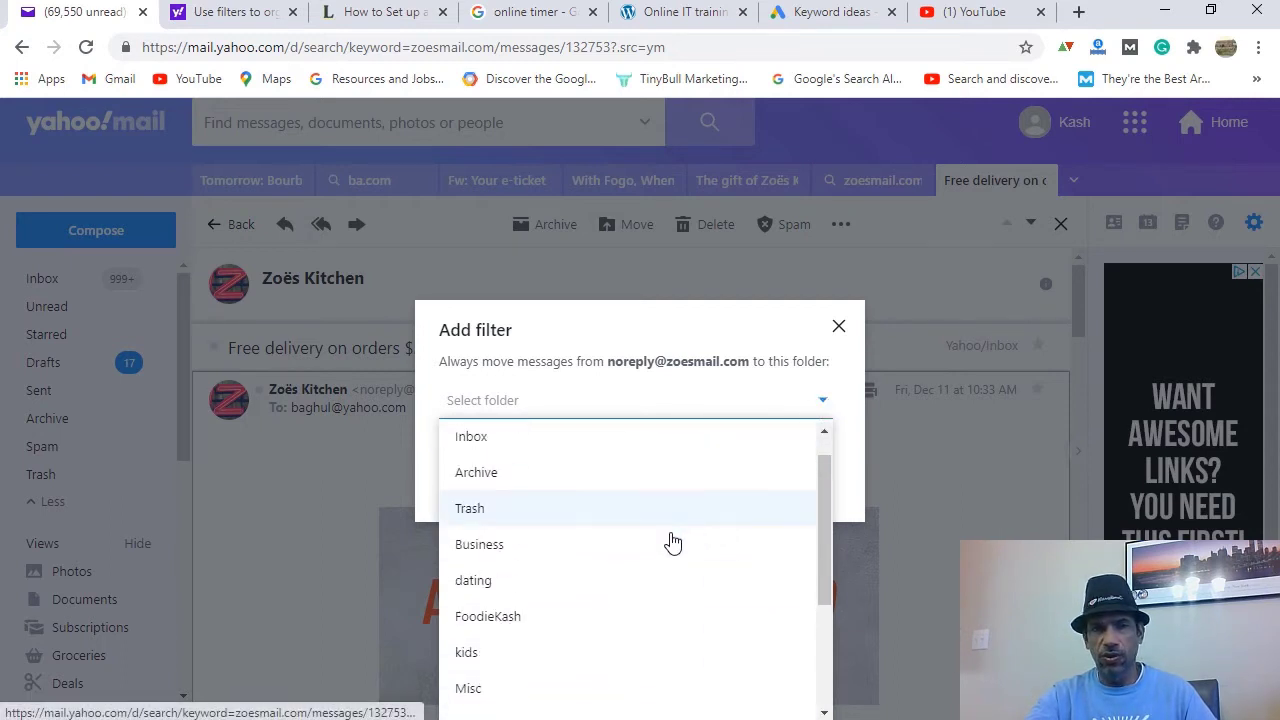
left_click(474, 516)
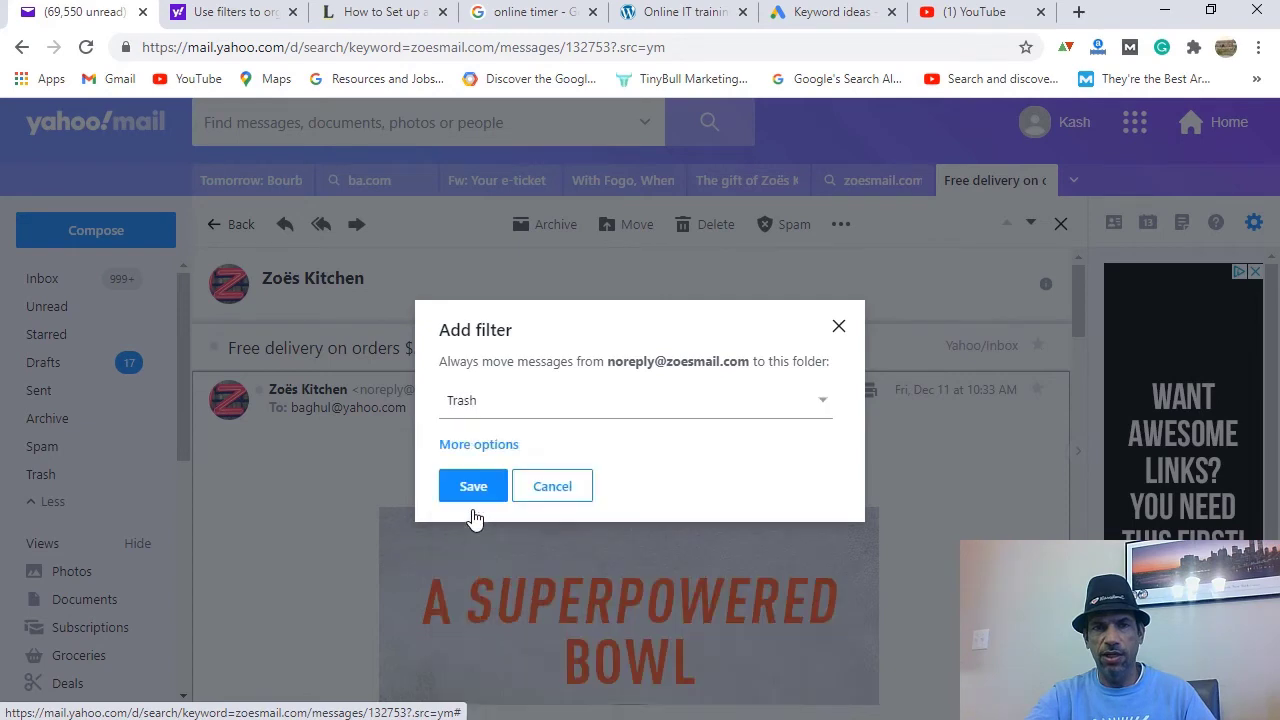
left_click(468, 484)
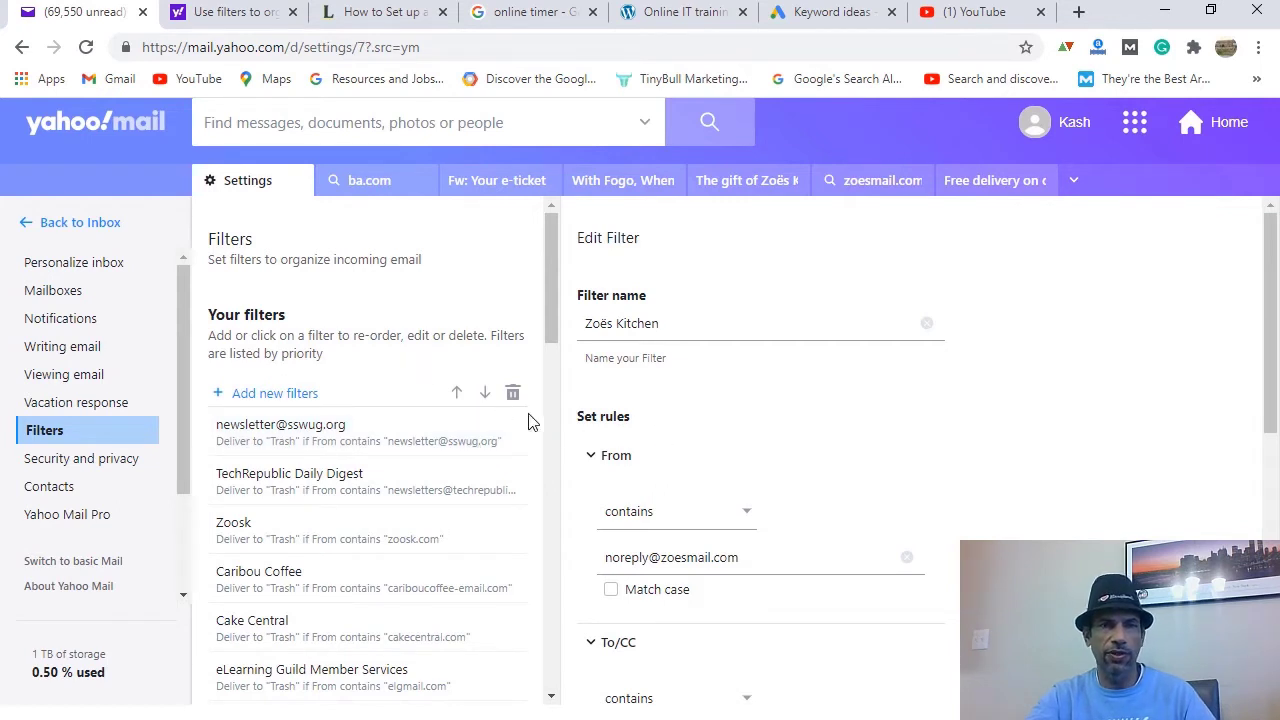
Step: Review the Zoës Kitchen filter's name and rules, choose Trash as the folder to move to, and save the filter
left_click_drag(678, 324, 583, 332)
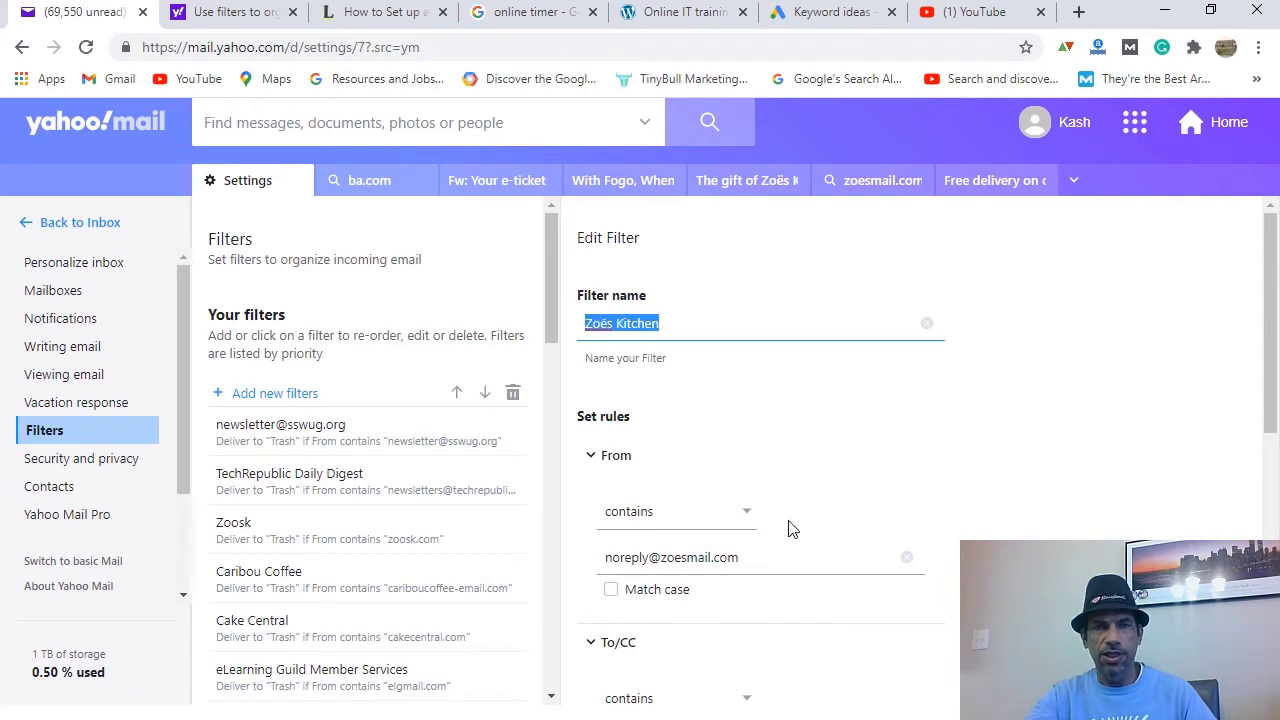
scroll(788, 528, "down", 2)
left_click_drag(757, 365, 607, 360)
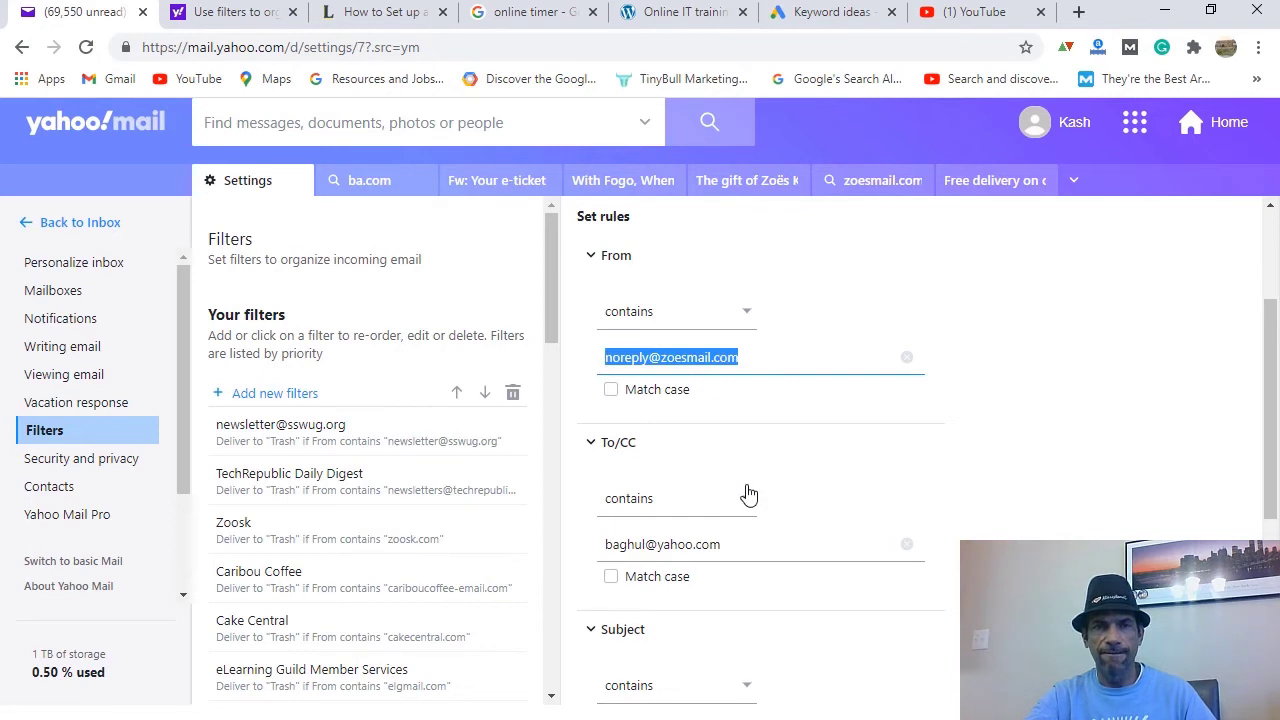
scroll(749, 494, "down", 2)
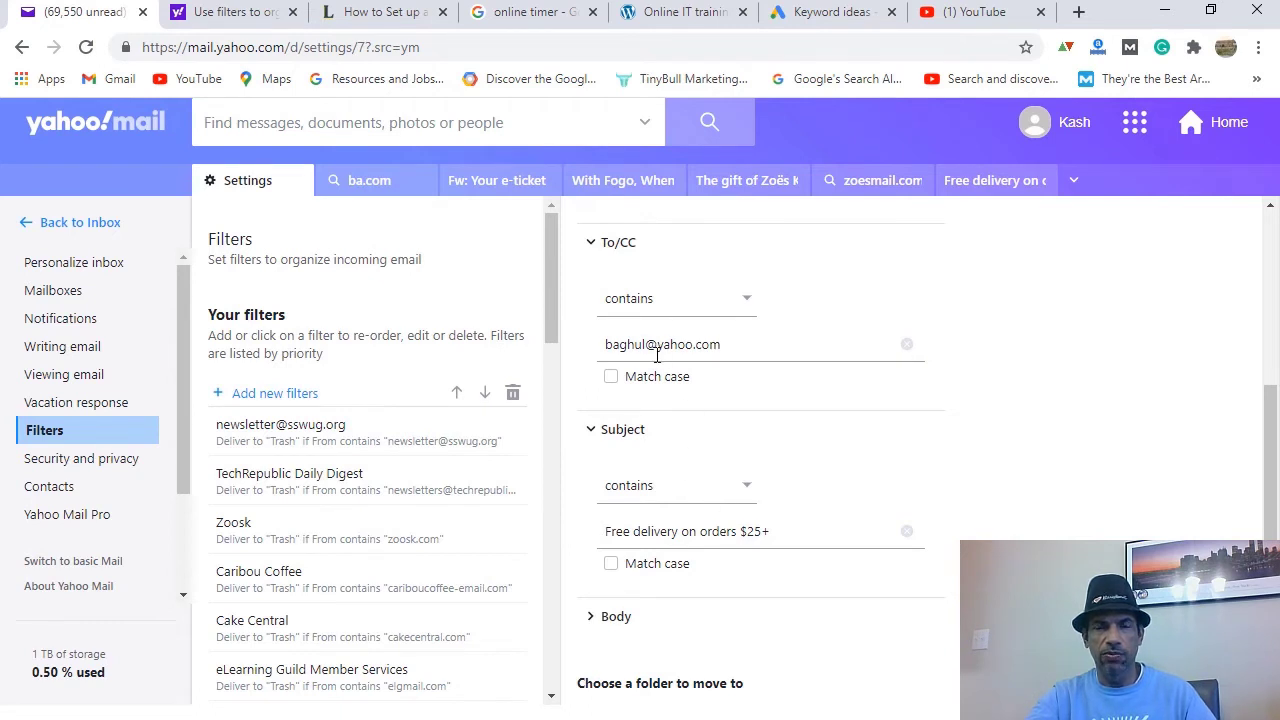
scroll(802, 515, "down", 2)
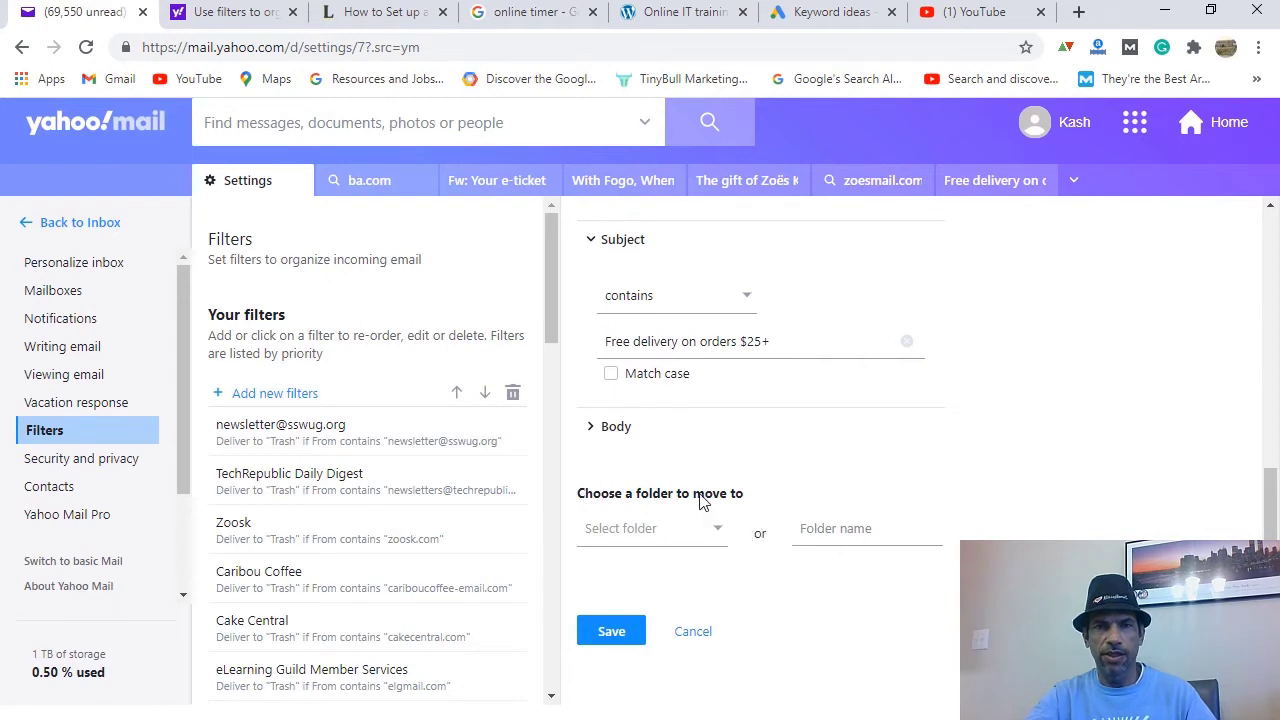
left_click(714, 530)
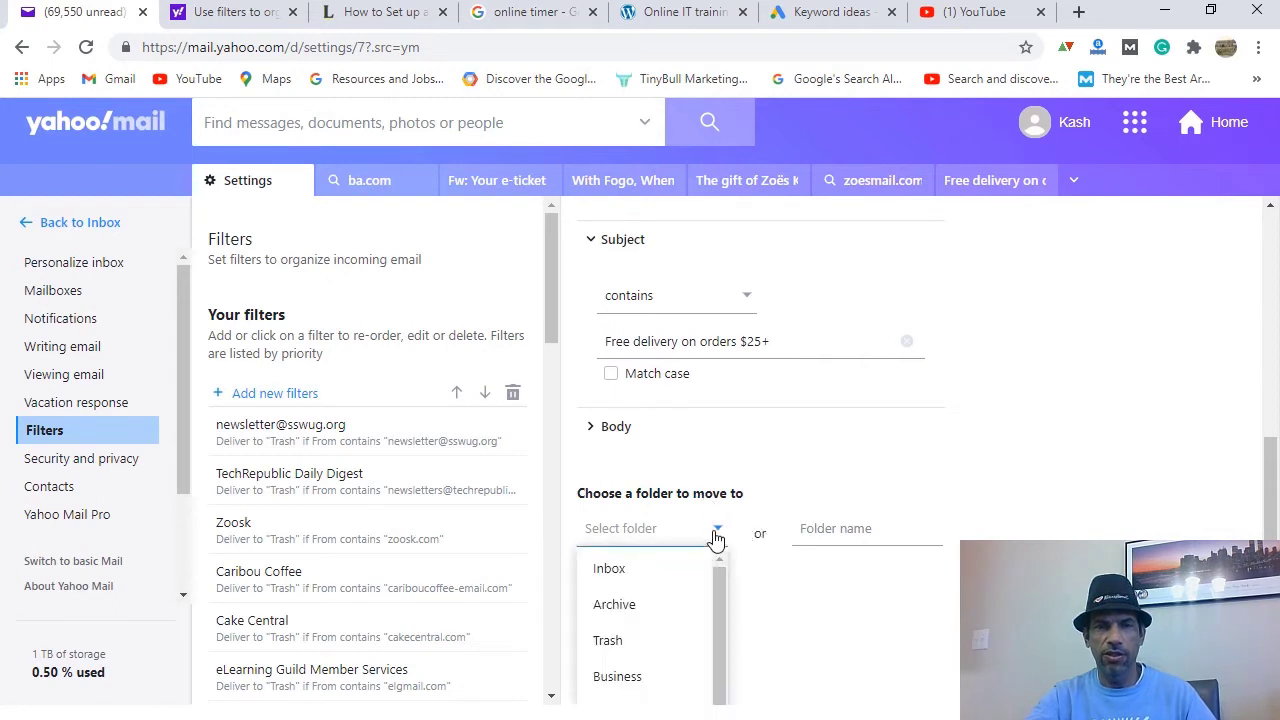
left_click(664, 495)
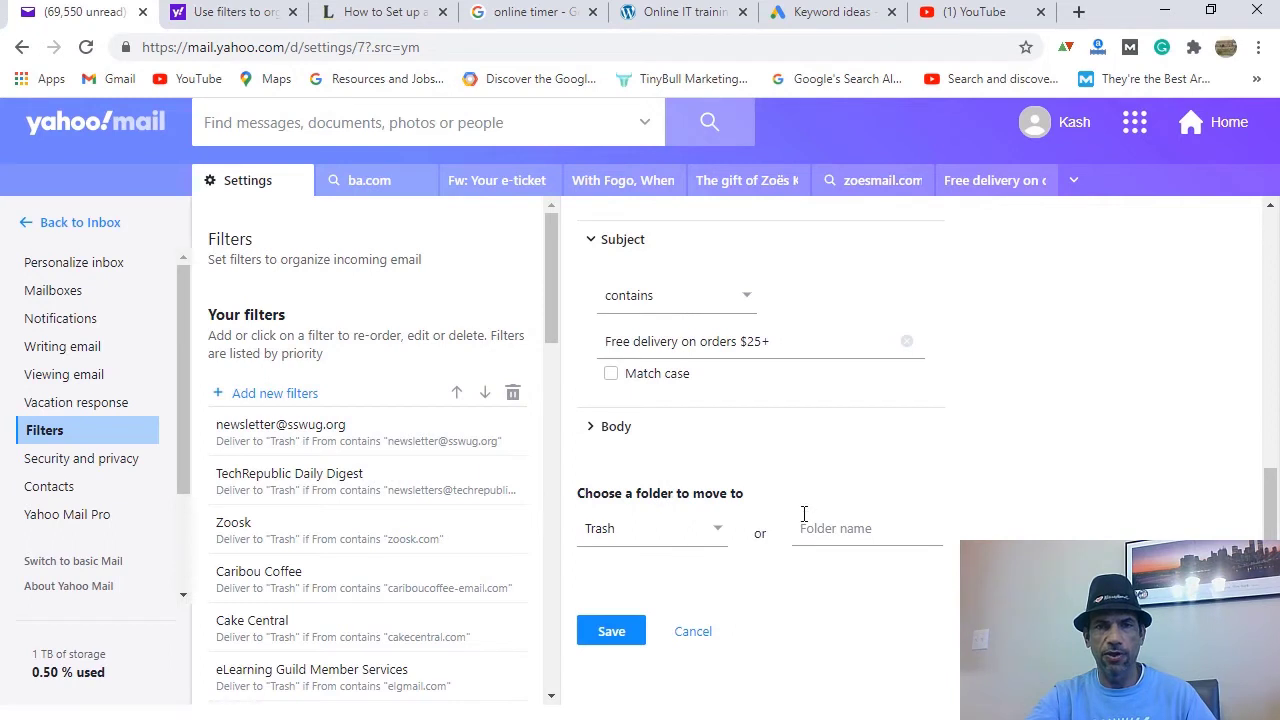
left_click(622, 636)
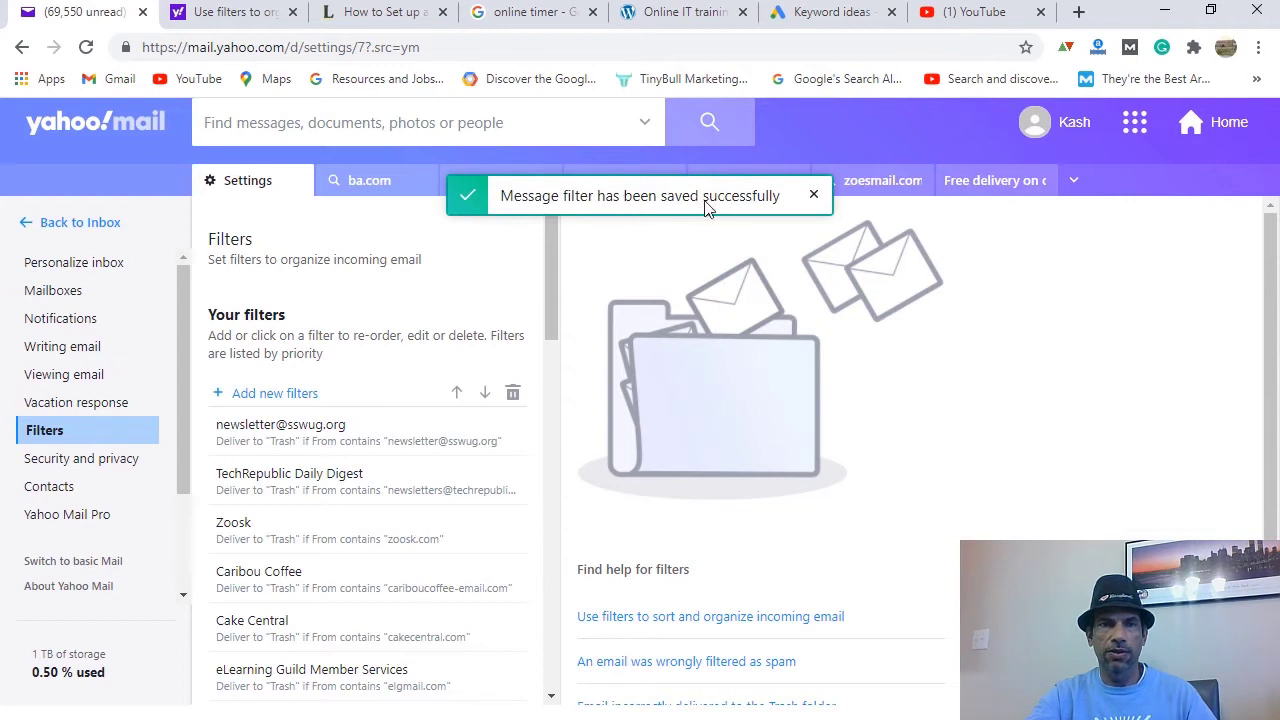
Step: Return to the inbox, look over the existing email folders, and open the Trash folder
left_click(93, 224)
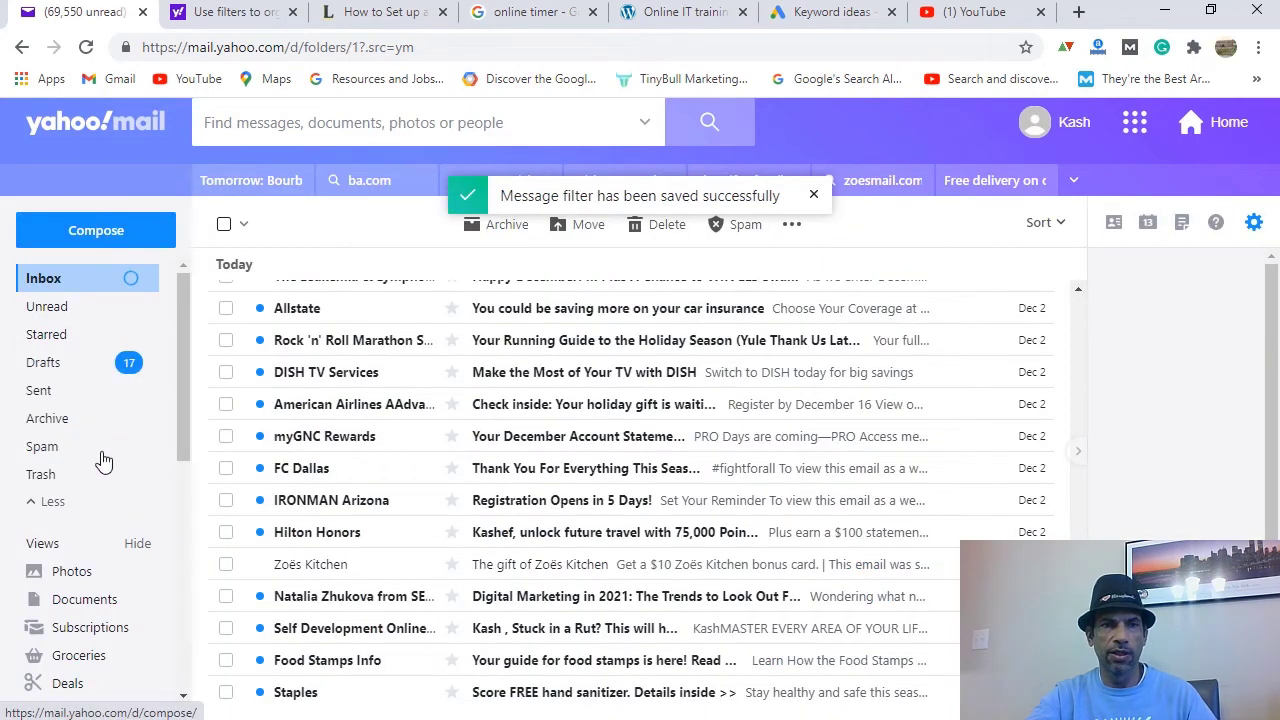
scroll(100, 450, "down", 5)
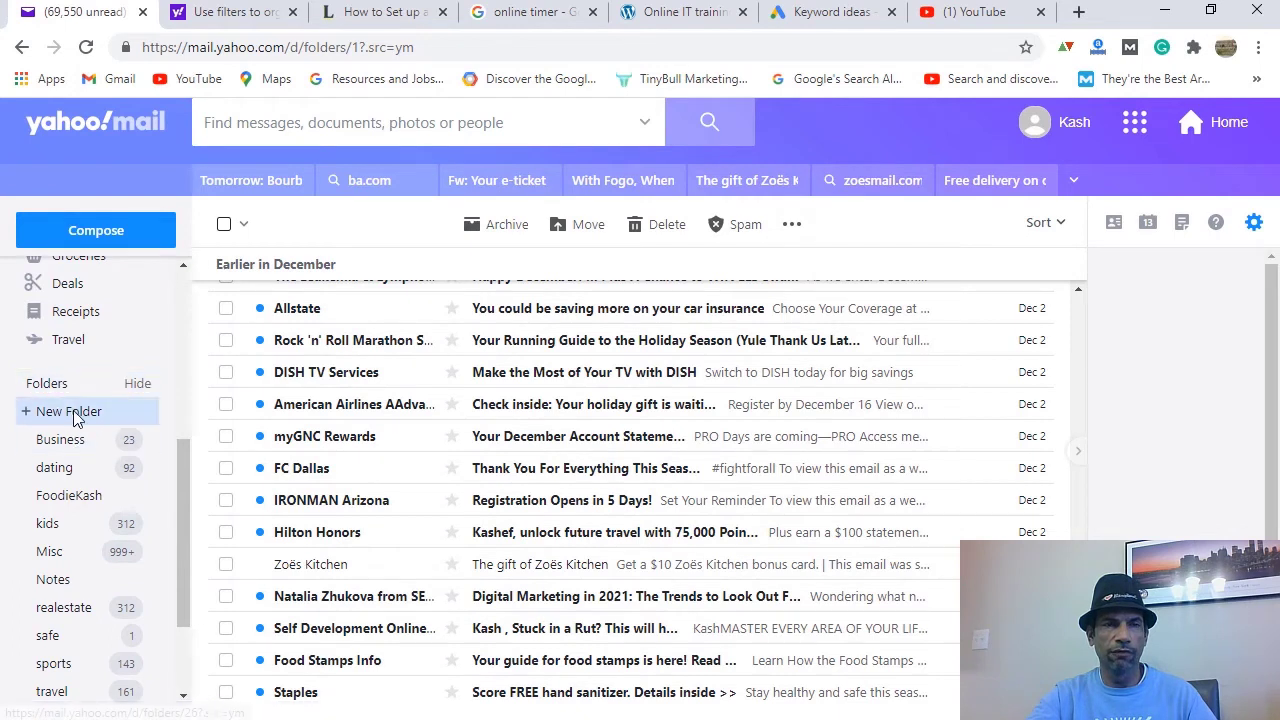
scroll(112, 532, "down", 1)
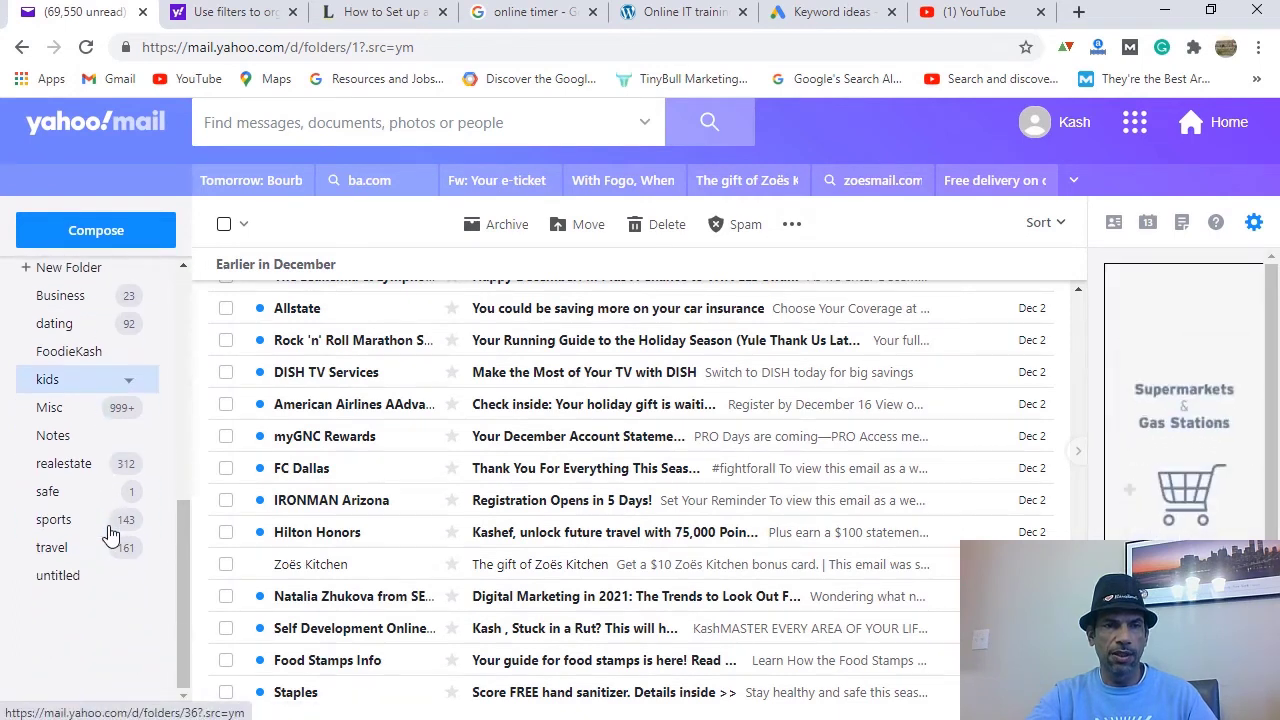
scroll(100, 505, "up", 10)
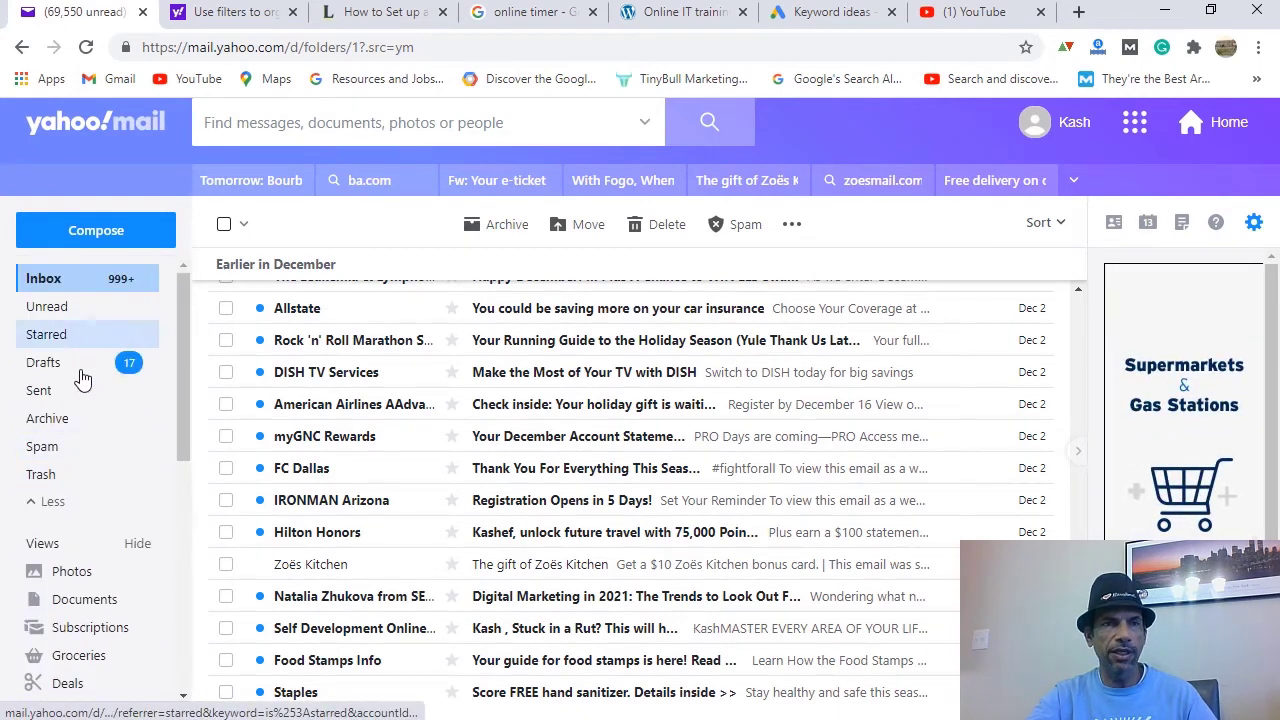
left_click(43, 484)
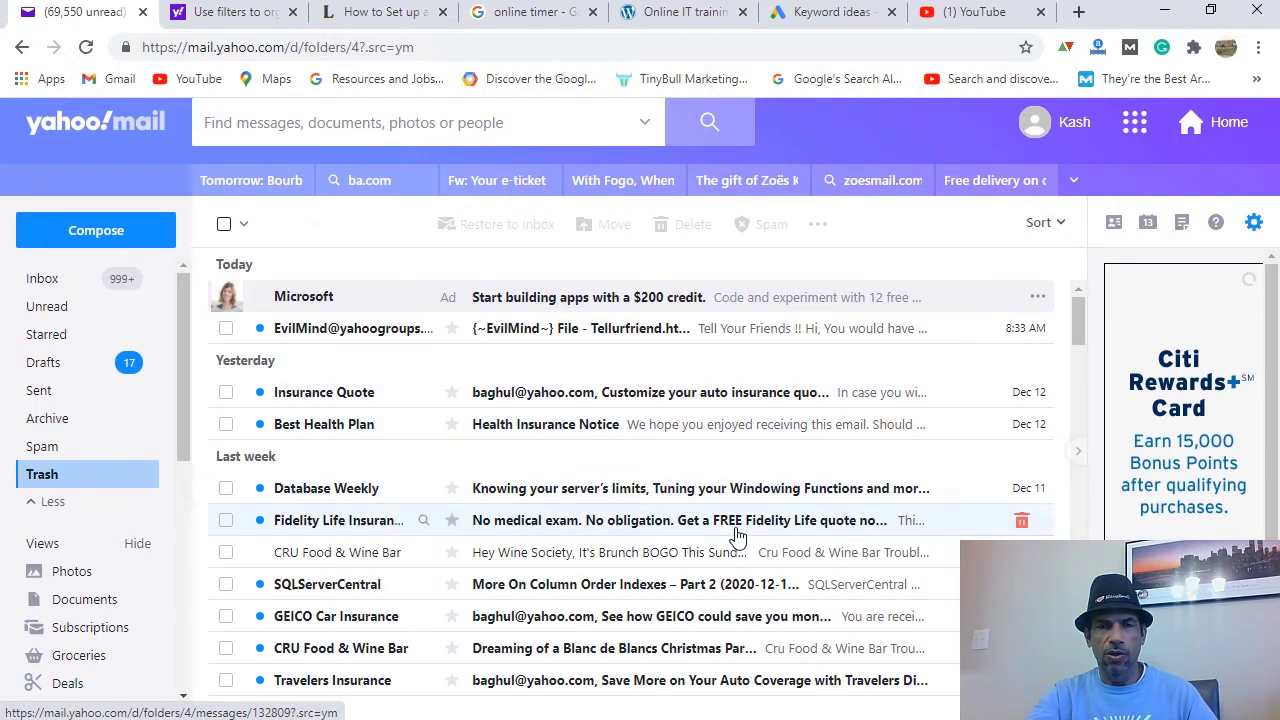
Step: Switch to the PowerPoint slides and copy the word TwinPeaks from the Spam Filtering slide
key("alt+Tab")
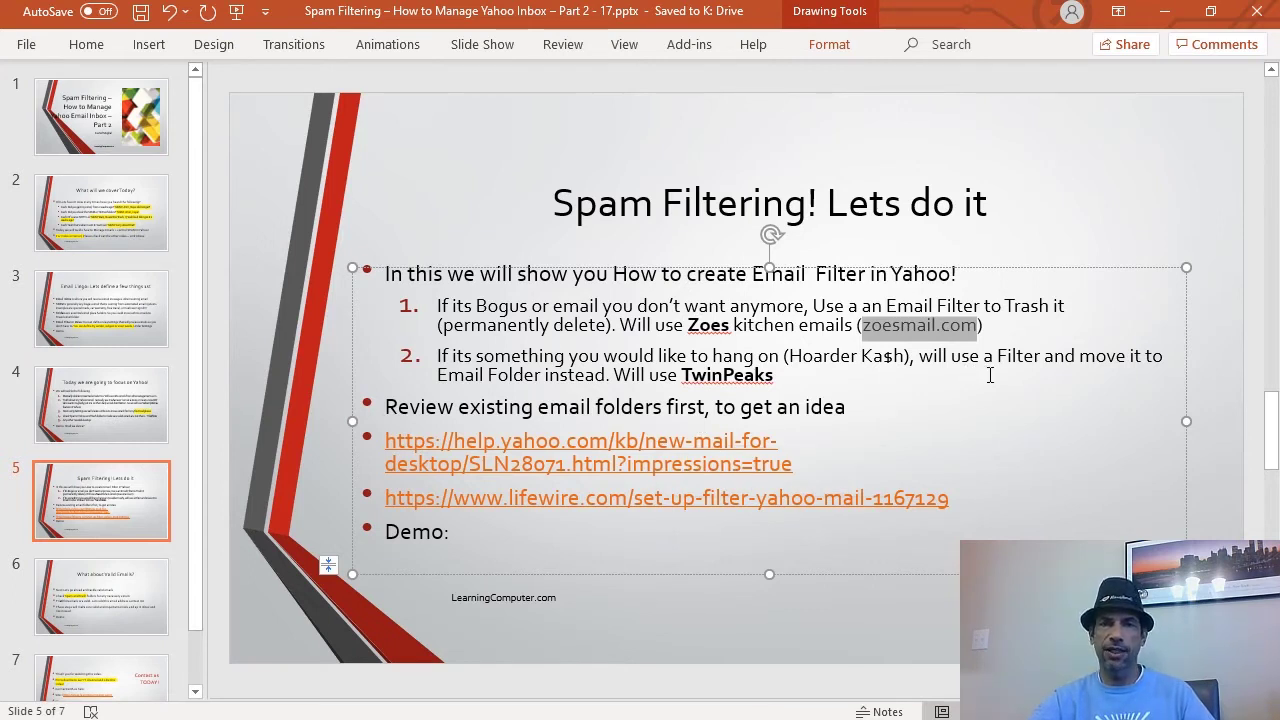
double_click(773, 378)
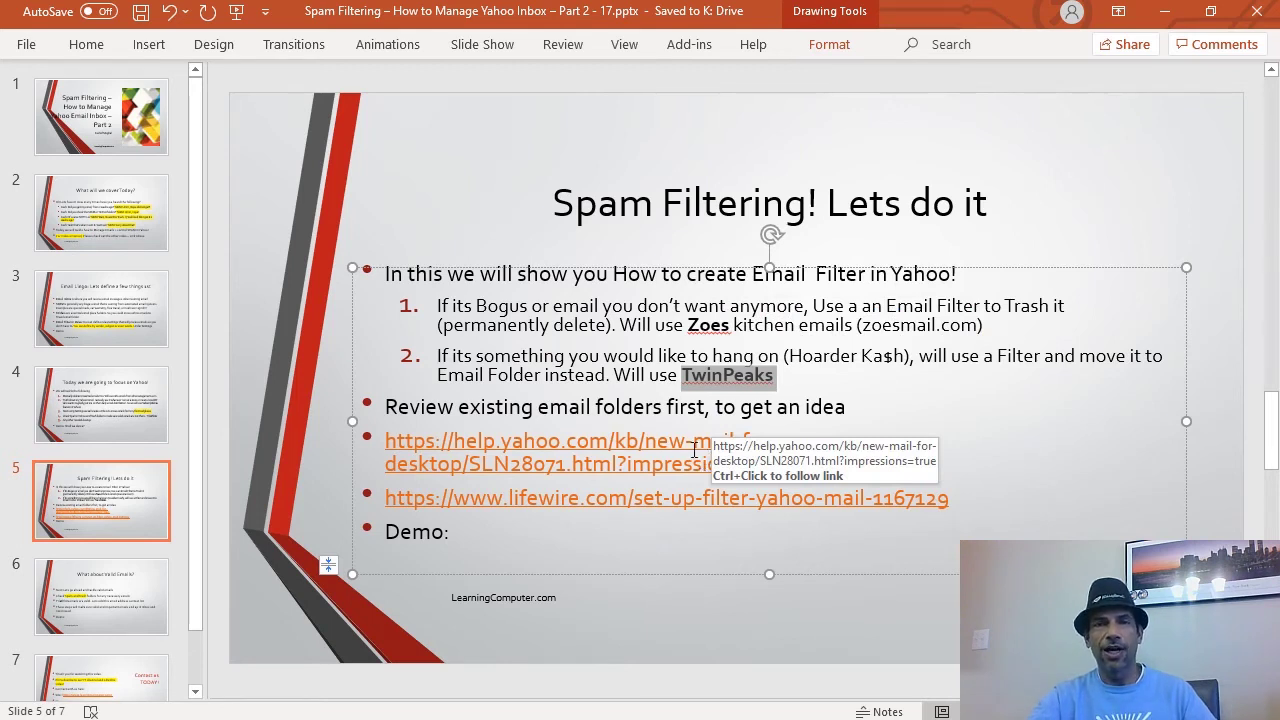
left_click(775, 379)
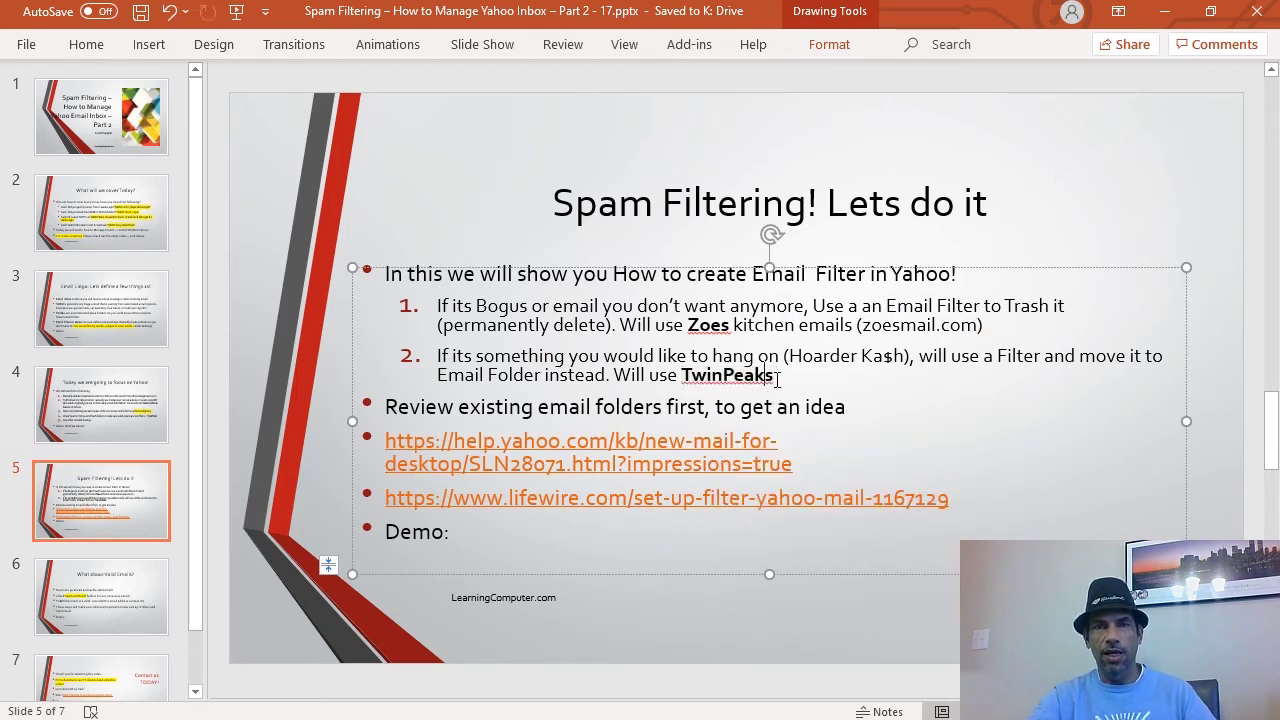
double_click(773, 378)
key("ctrl+c")
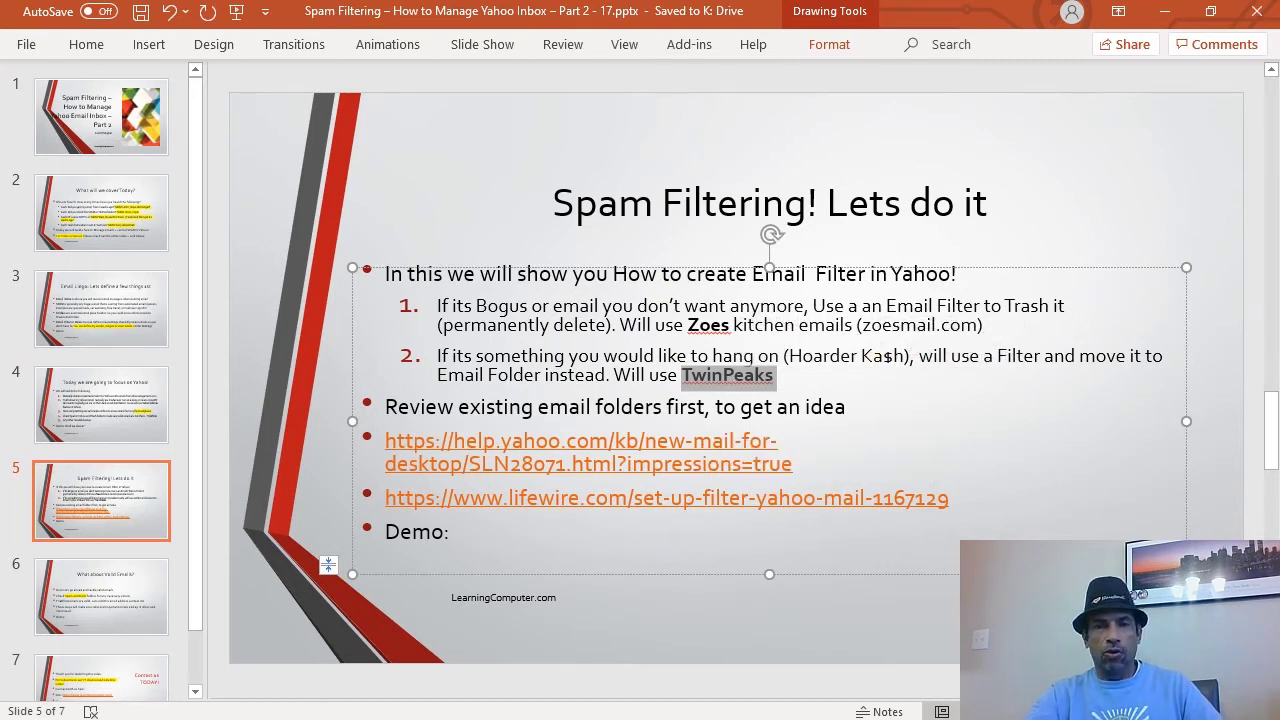
Step: Switch back to Yahoo Mail, return to the inbox, and open the Filters page in the full mail settings
key("alt+Tab")
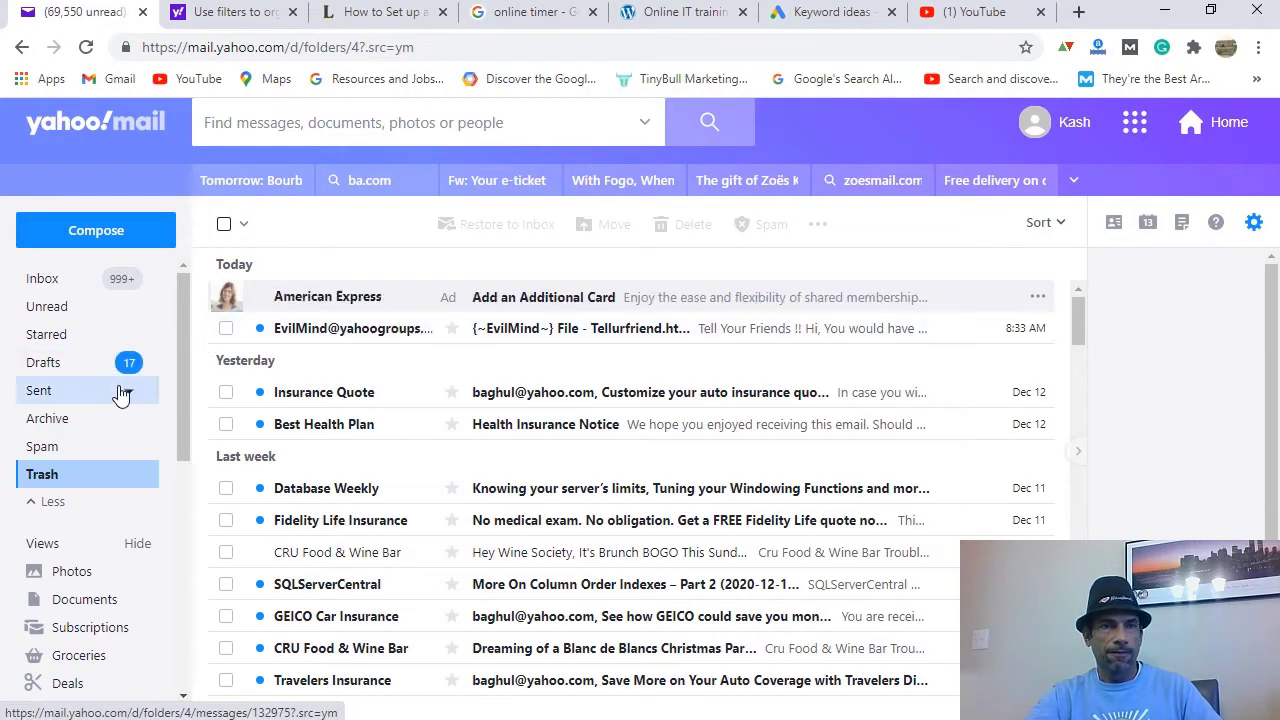
left_click(48, 286)
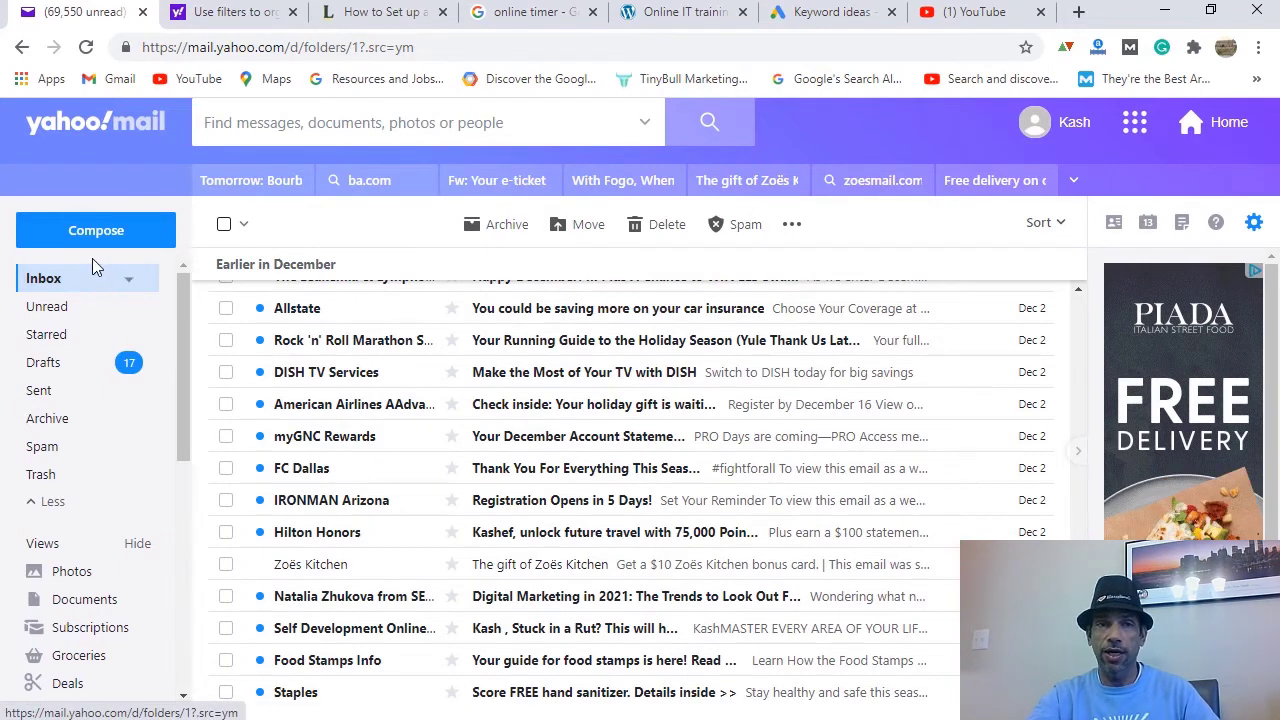
left_click(1255, 224)
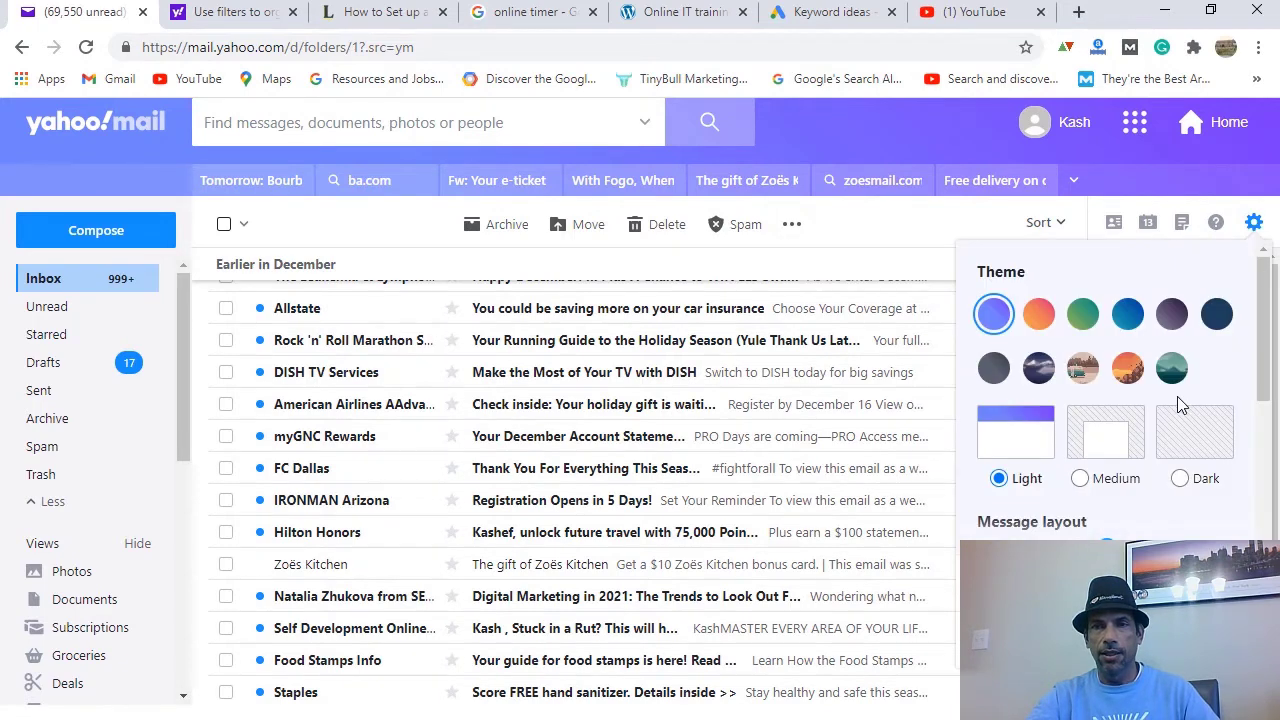
scroll(1157, 434, "down", 1)
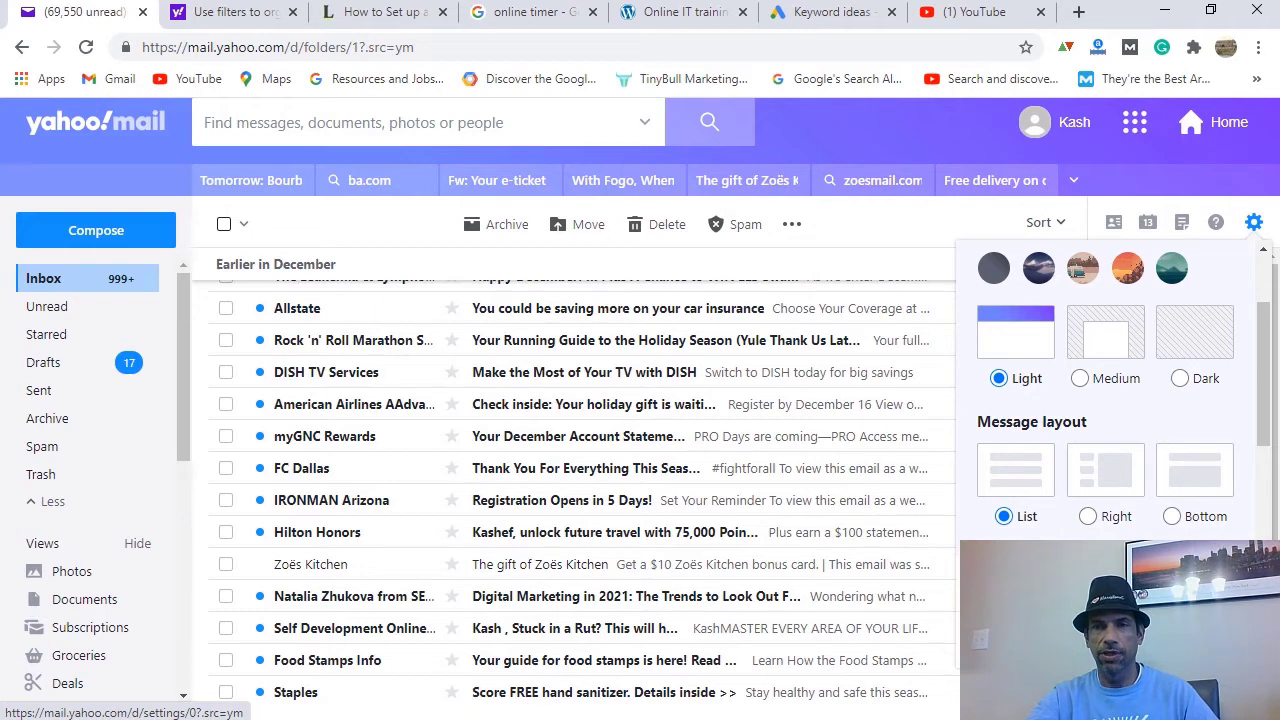
left_click(1030, 690)
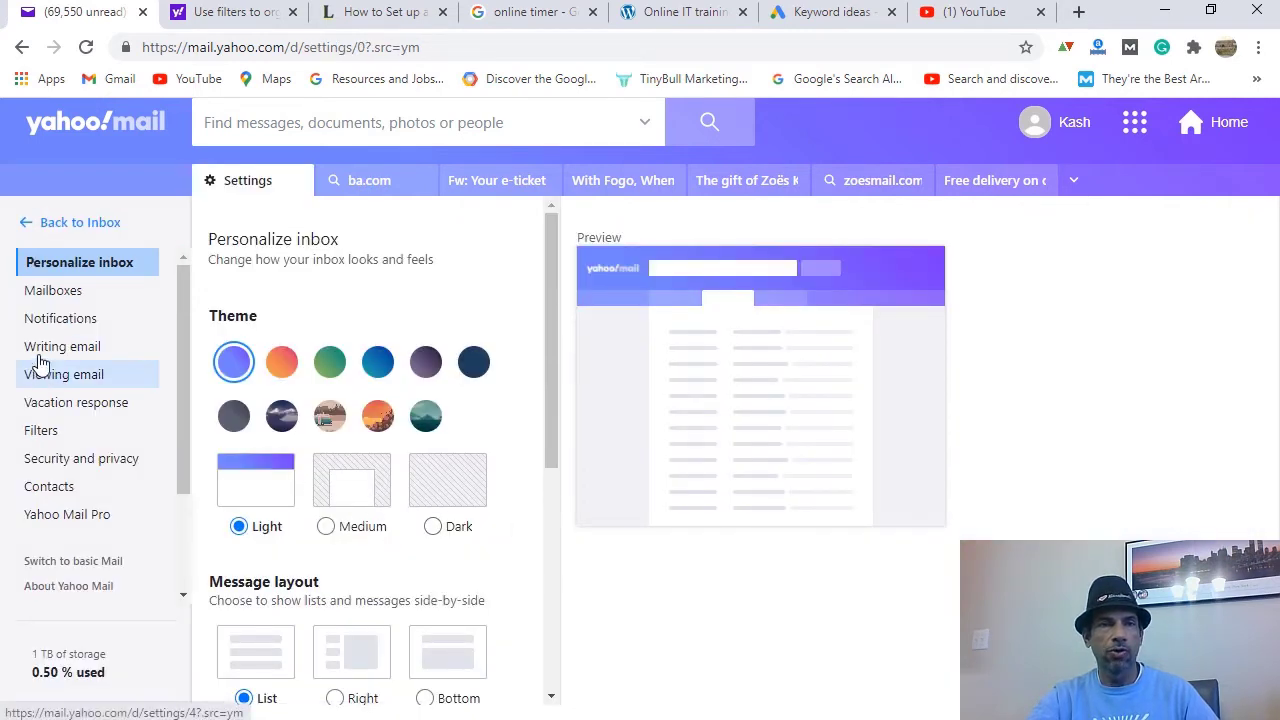
left_click(38, 432)
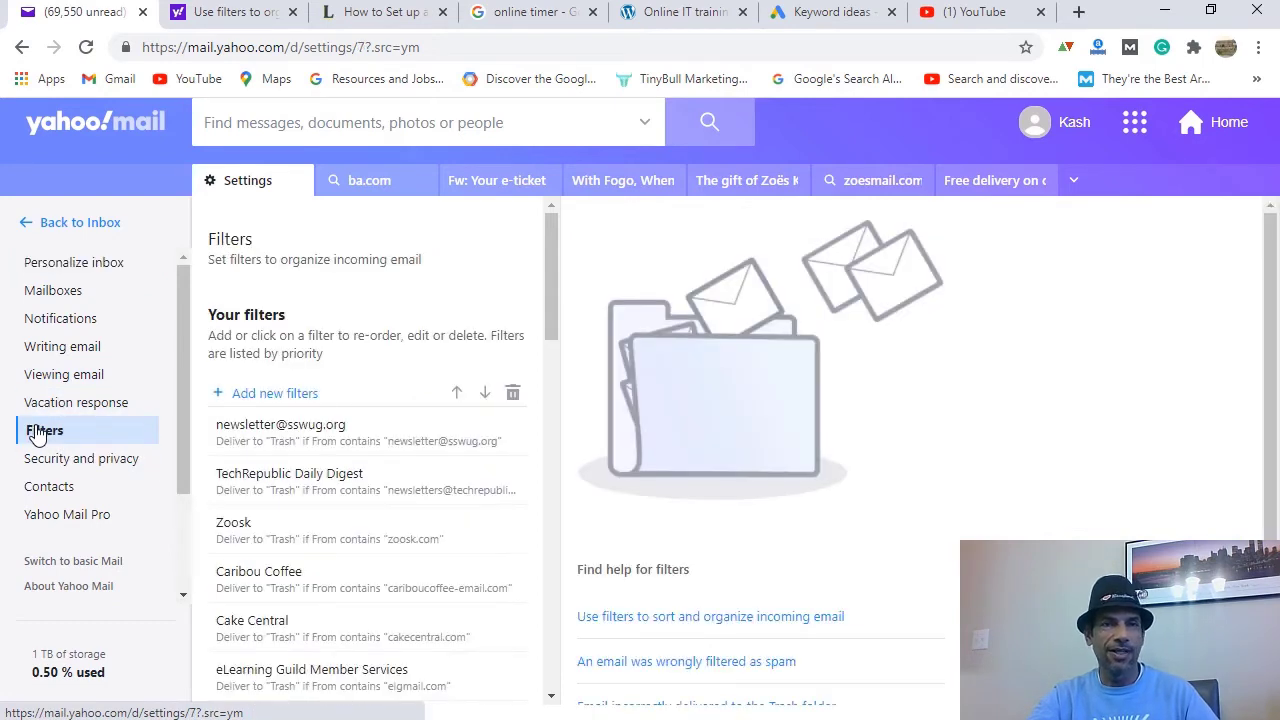
Step: Add a new mail filter and name it TwinPeaks using the copied text
left_click(278, 396)
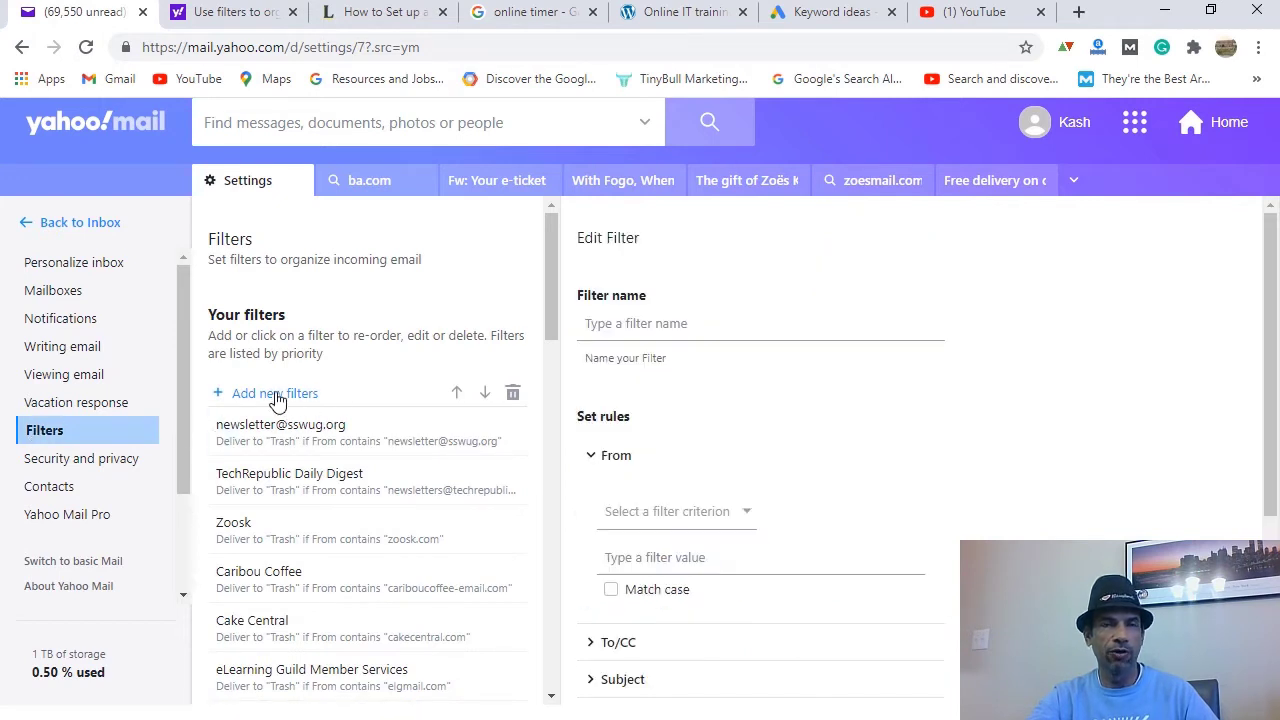
left_click(695, 330)
key("ctrl+v")
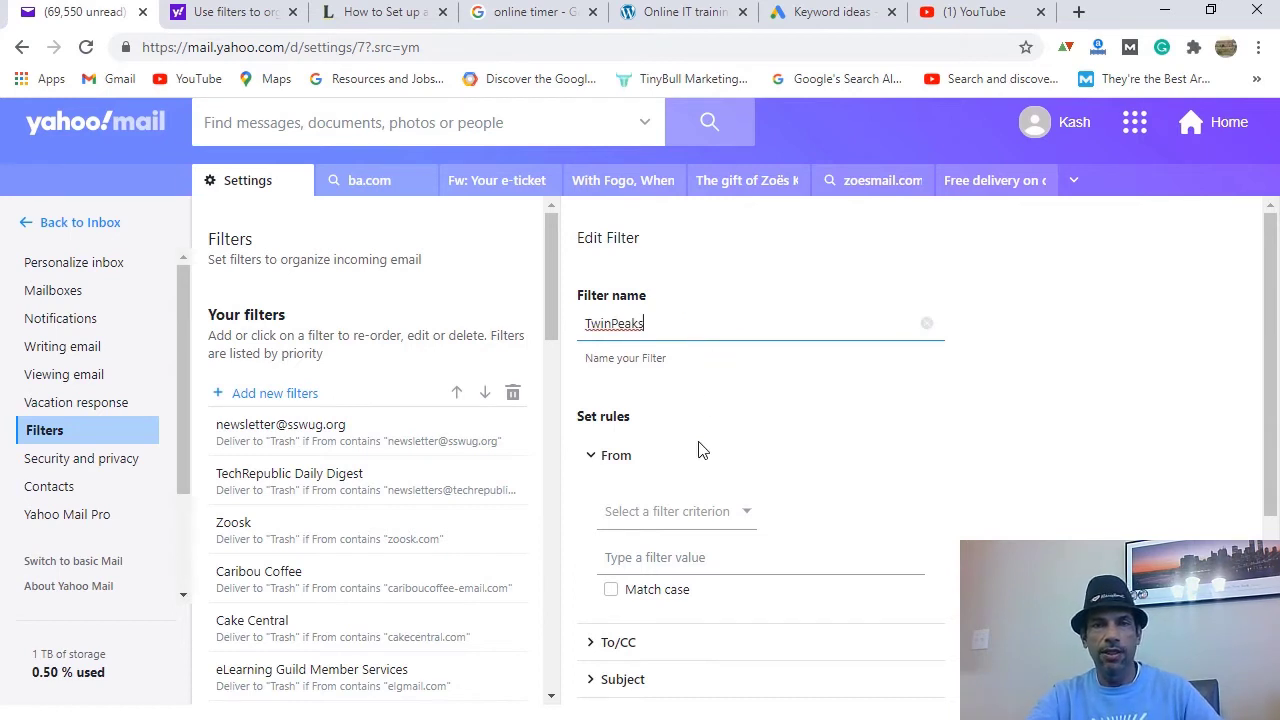
Step: Set the filter's From rule to contains TwinPeaks, using the copied text as the filter value
scroll(700, 480, "down", 2)
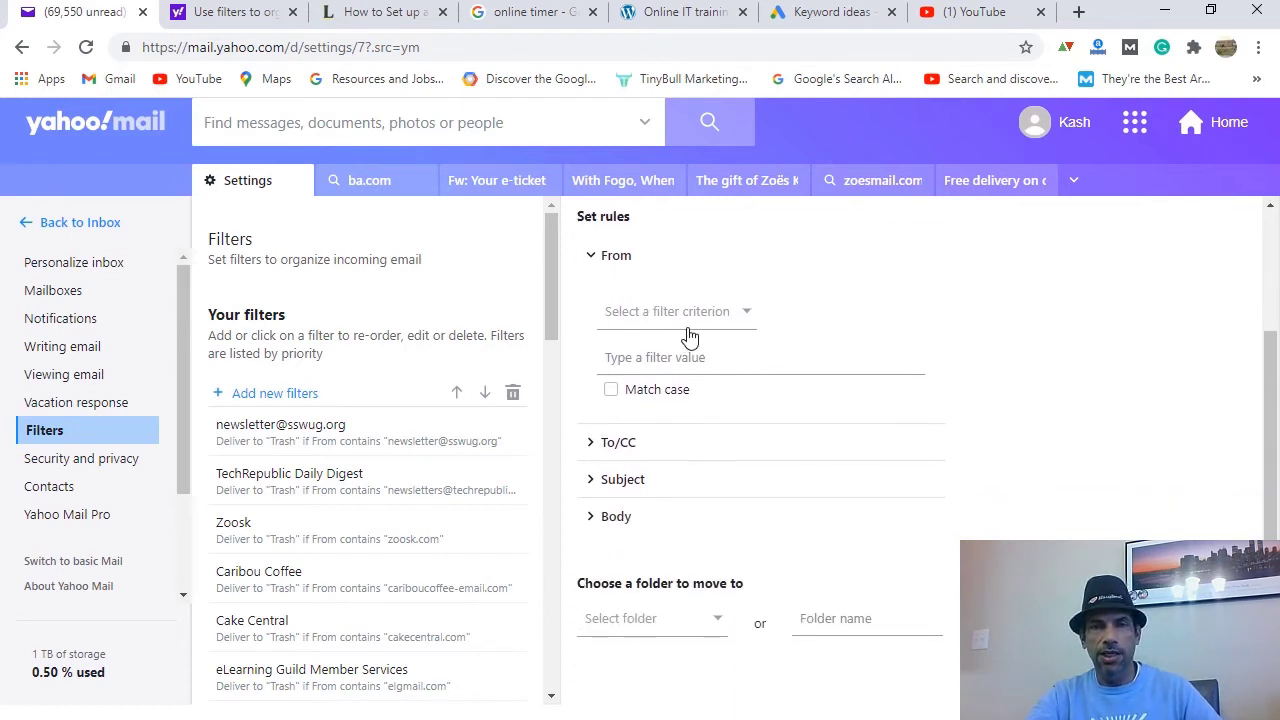
left_click(688, 328)
left_click(671, 351)
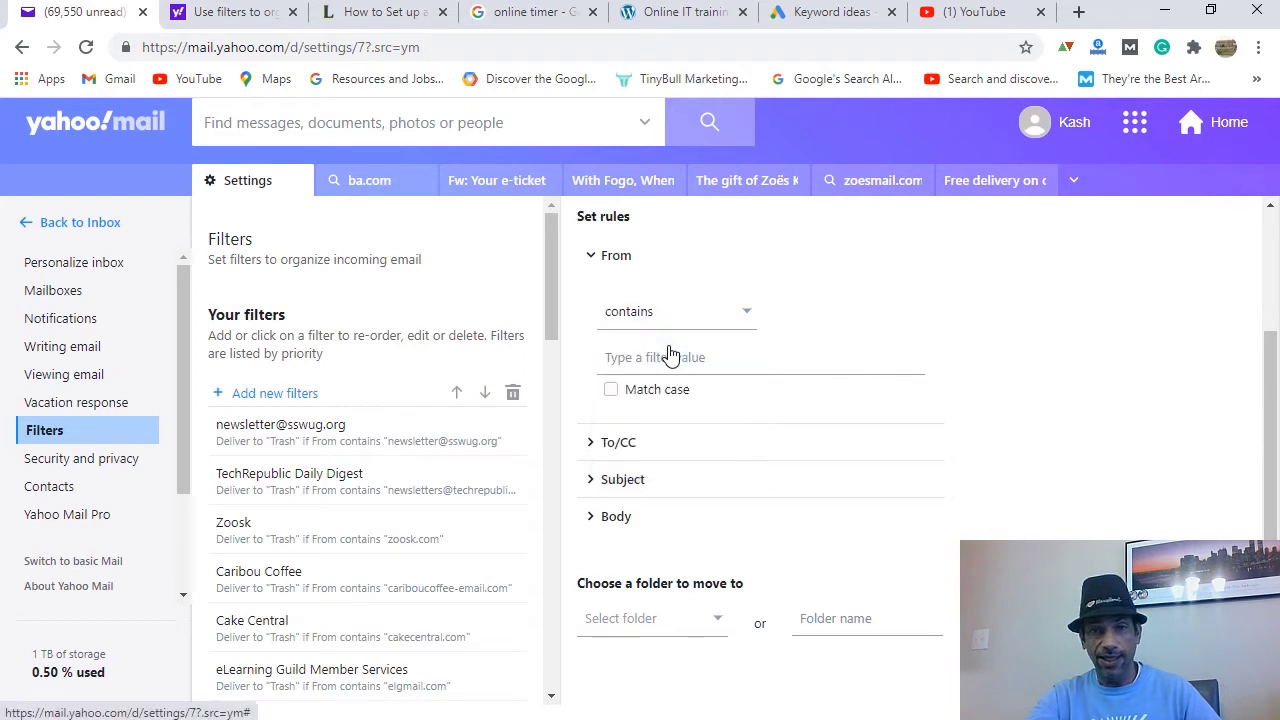
scroll(668, 400, "up", 1)
scroll(675, 440, "down", 1)
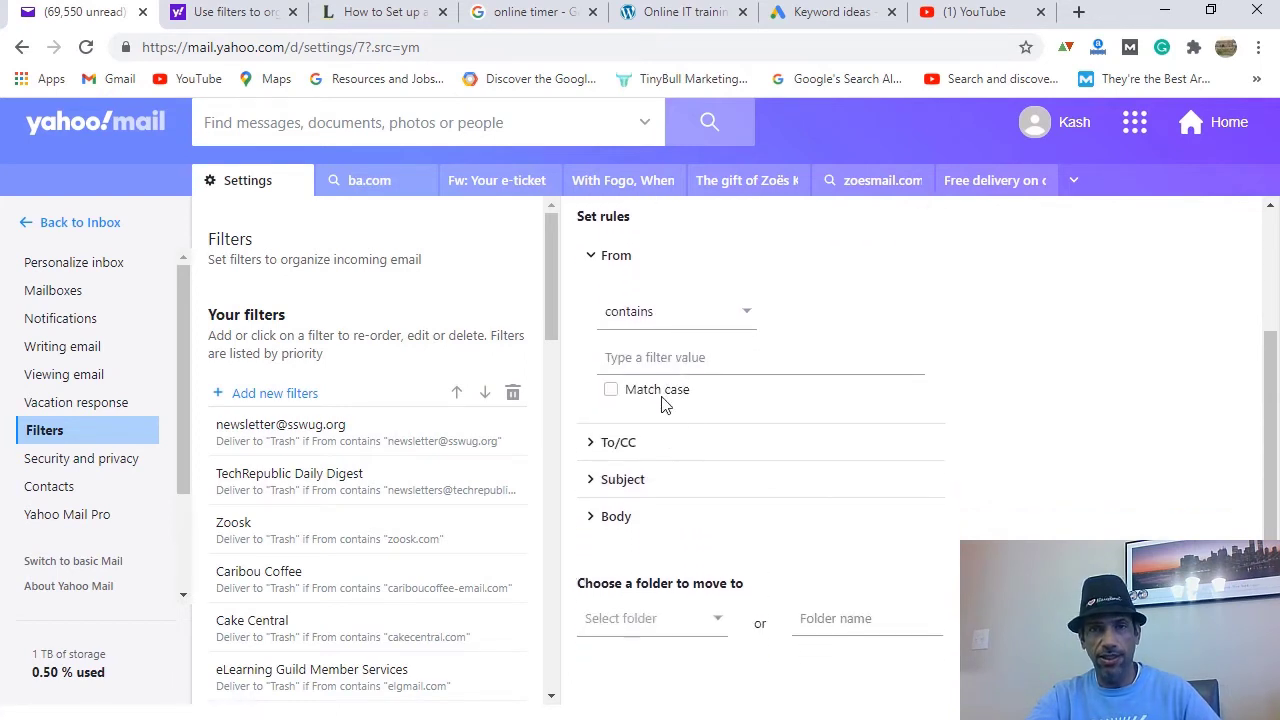
left_click(648, 363)
key("ctrl+v")
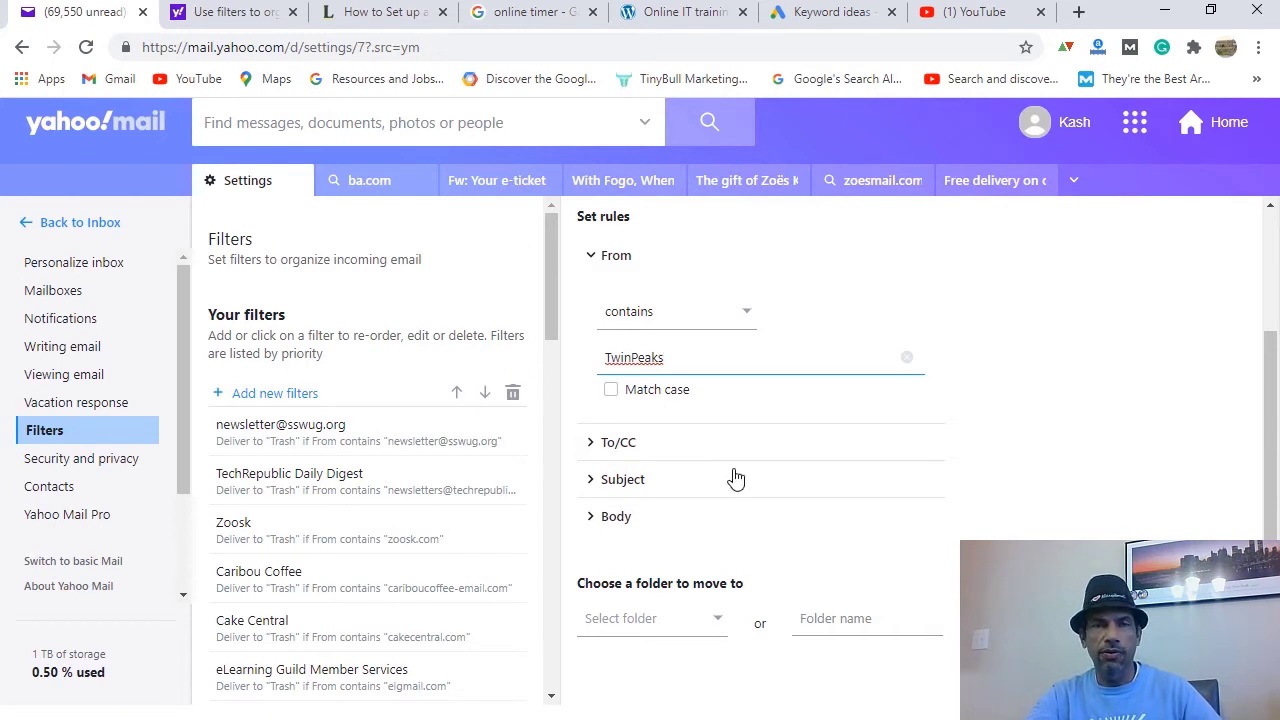
scroll(748, 460, "up", 2)
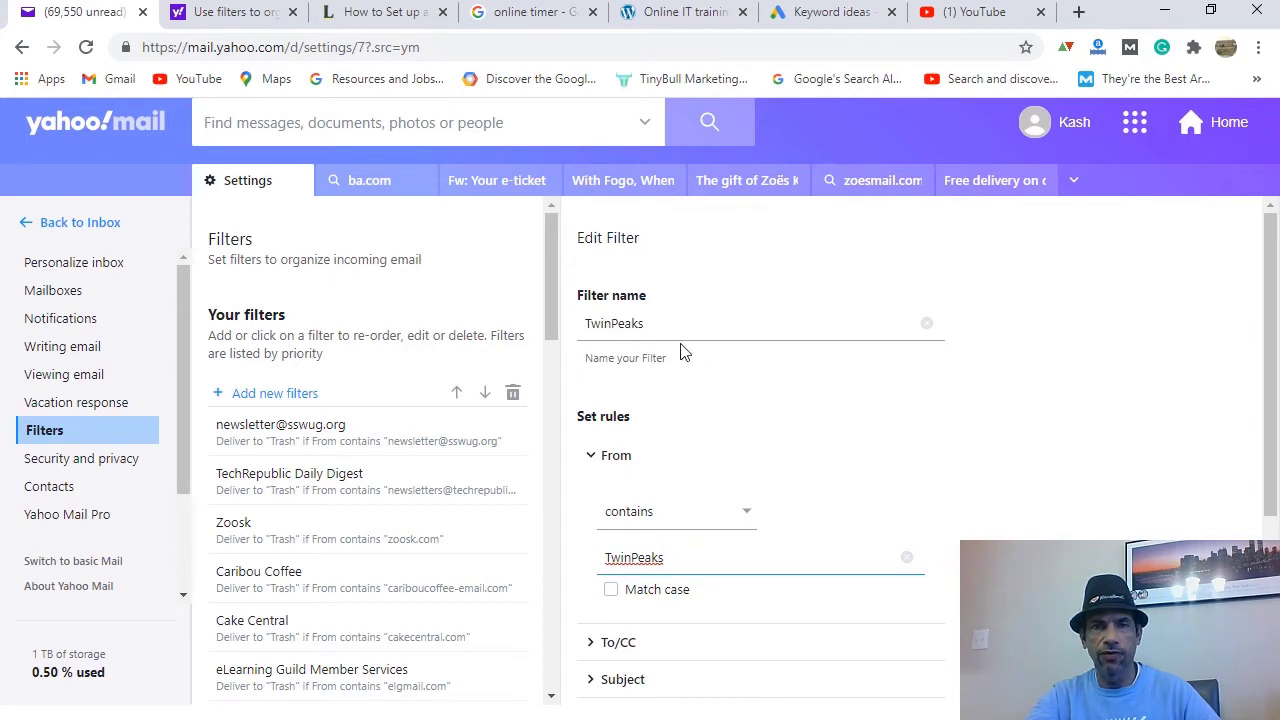
scroll(748, 483, "down", 2)
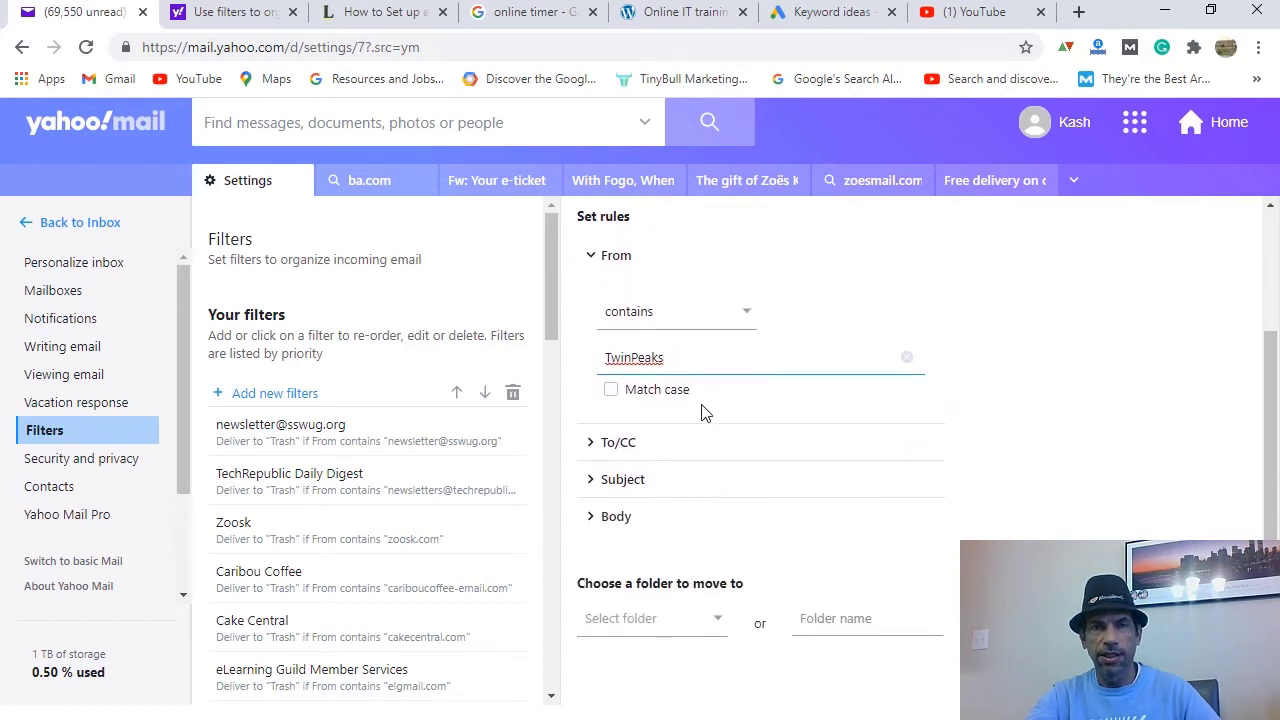
Step: Choose FoodieKash as the folder to move matching messages to, review the filter, and save it
scroll(700, 558, "down", 1)
left_click(712, 528)
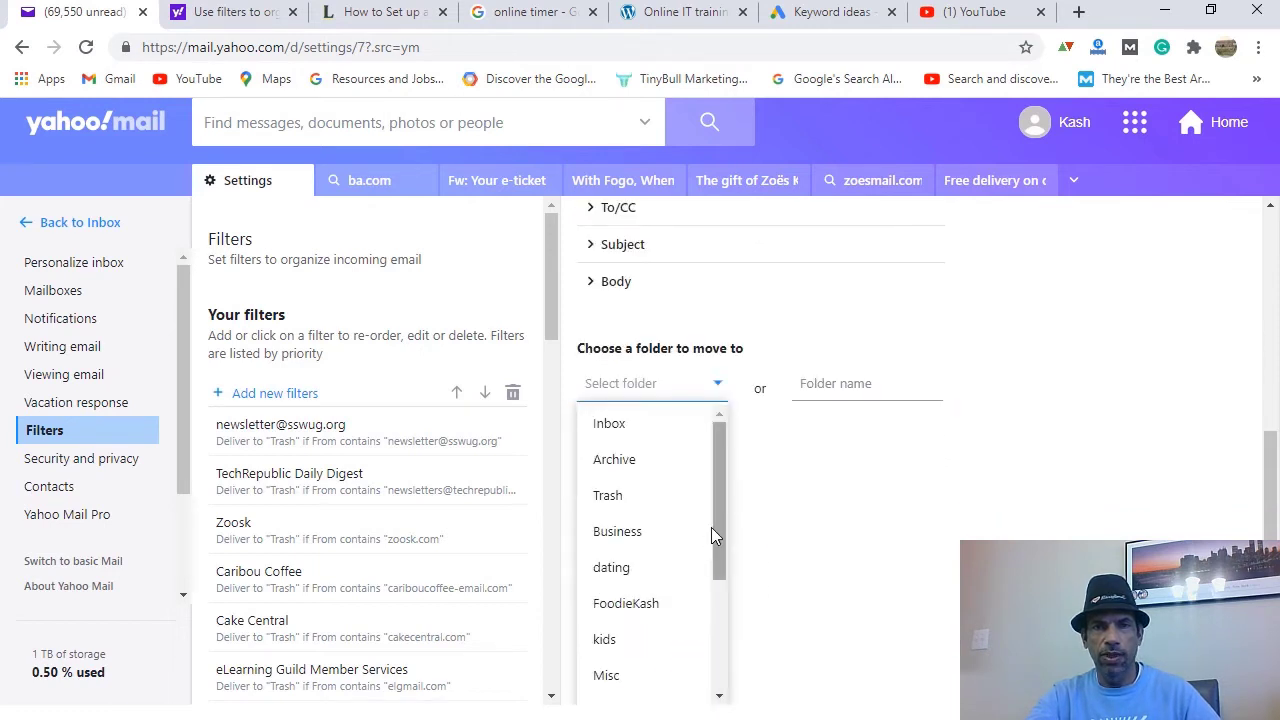
scroll(711, 527, "down", 1)
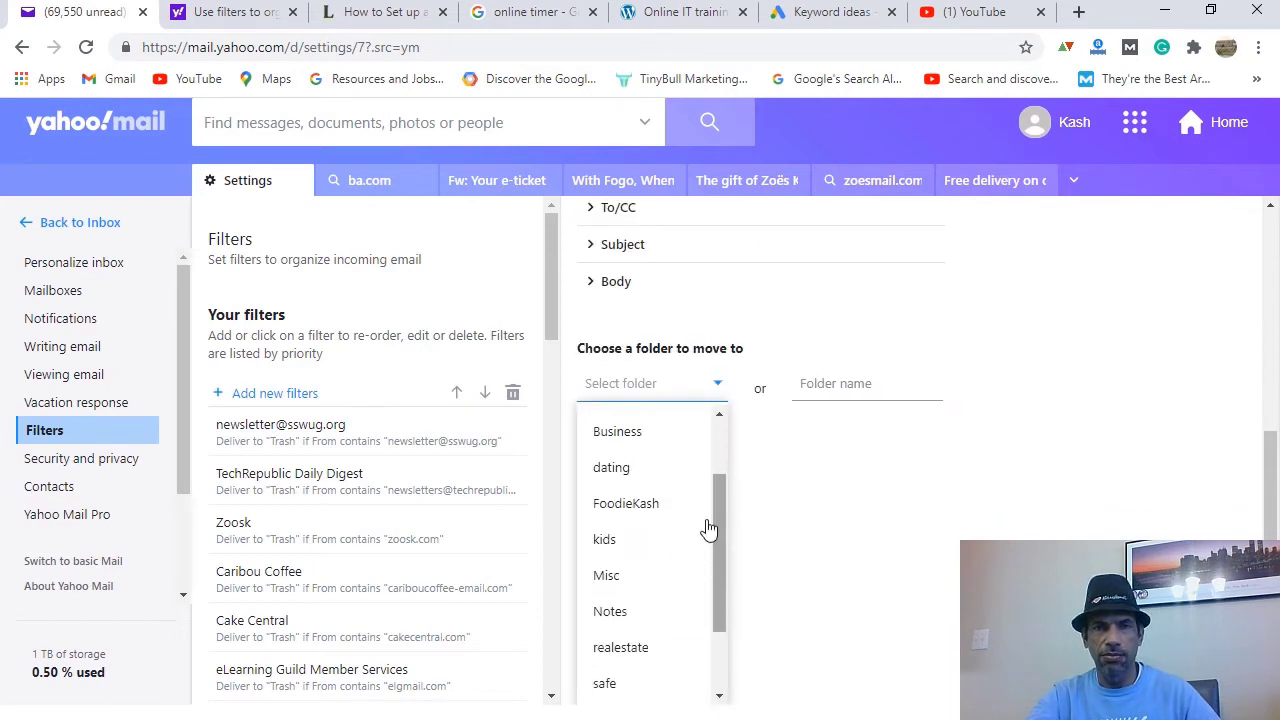
left_click(627, 505)
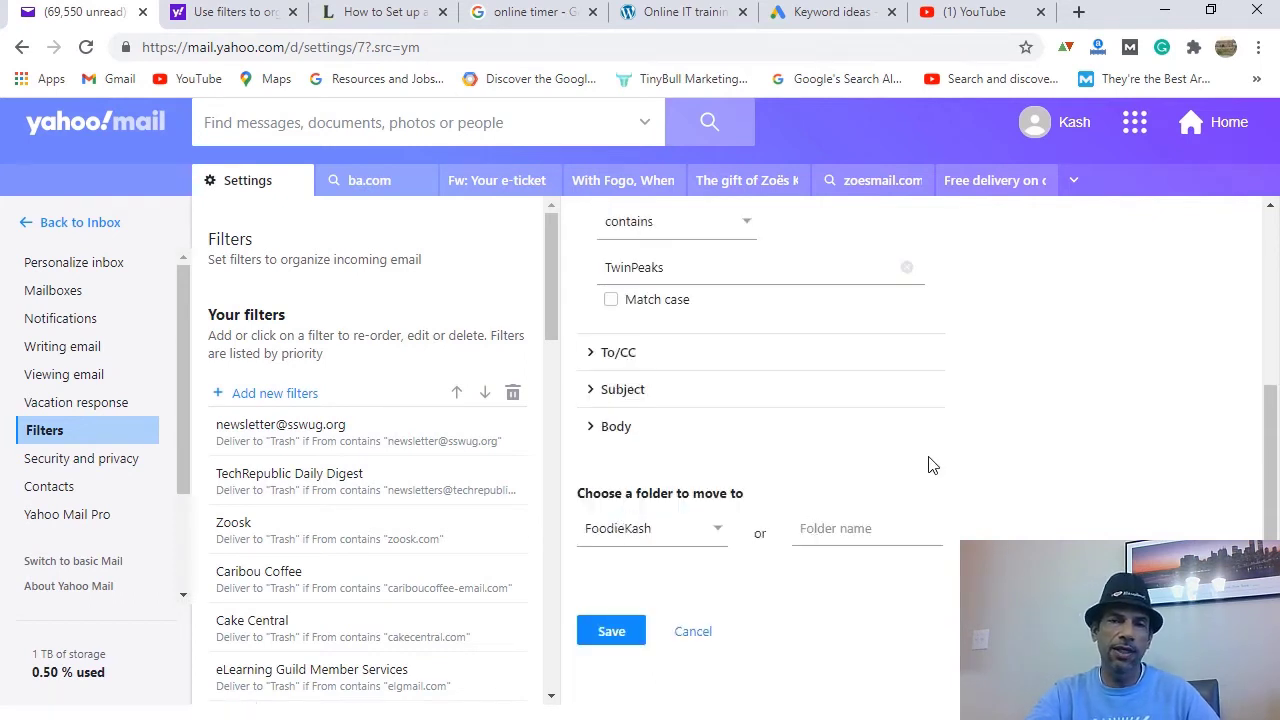
scroll(930, 465, "up", 1)
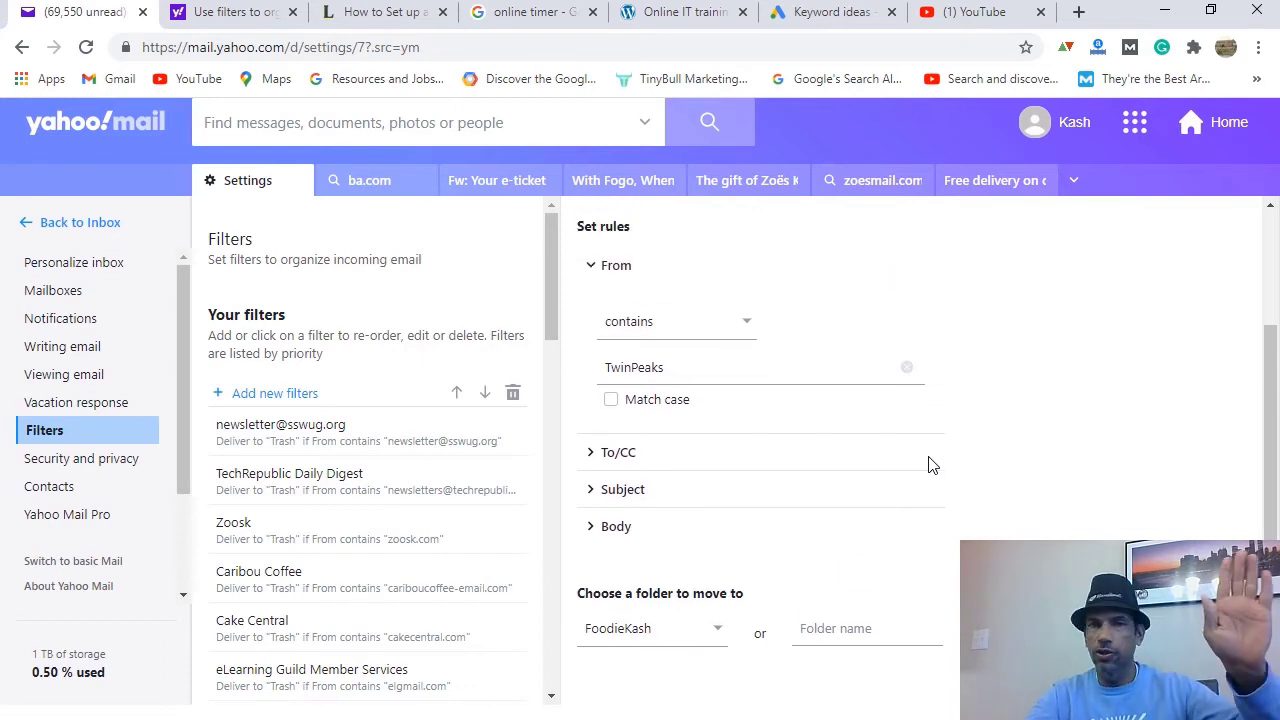
scroll(930, 465, "up", 2)
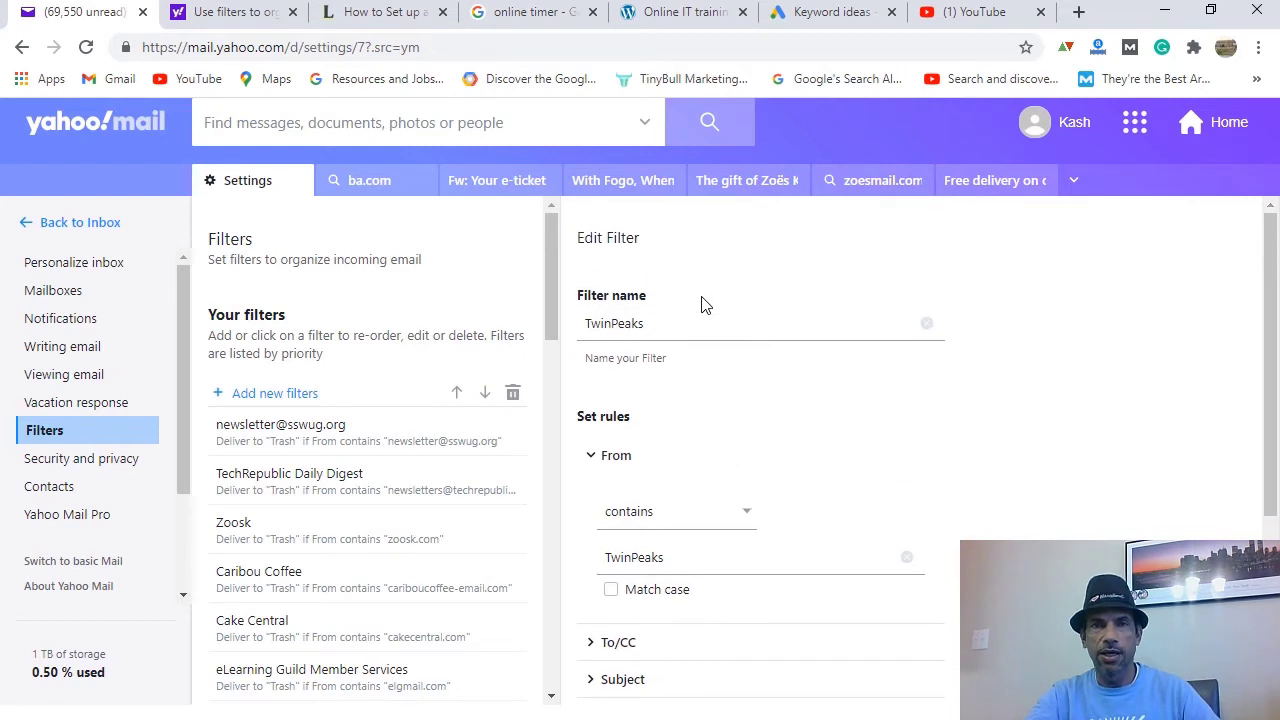
scroll(673, 387, "down", 3)
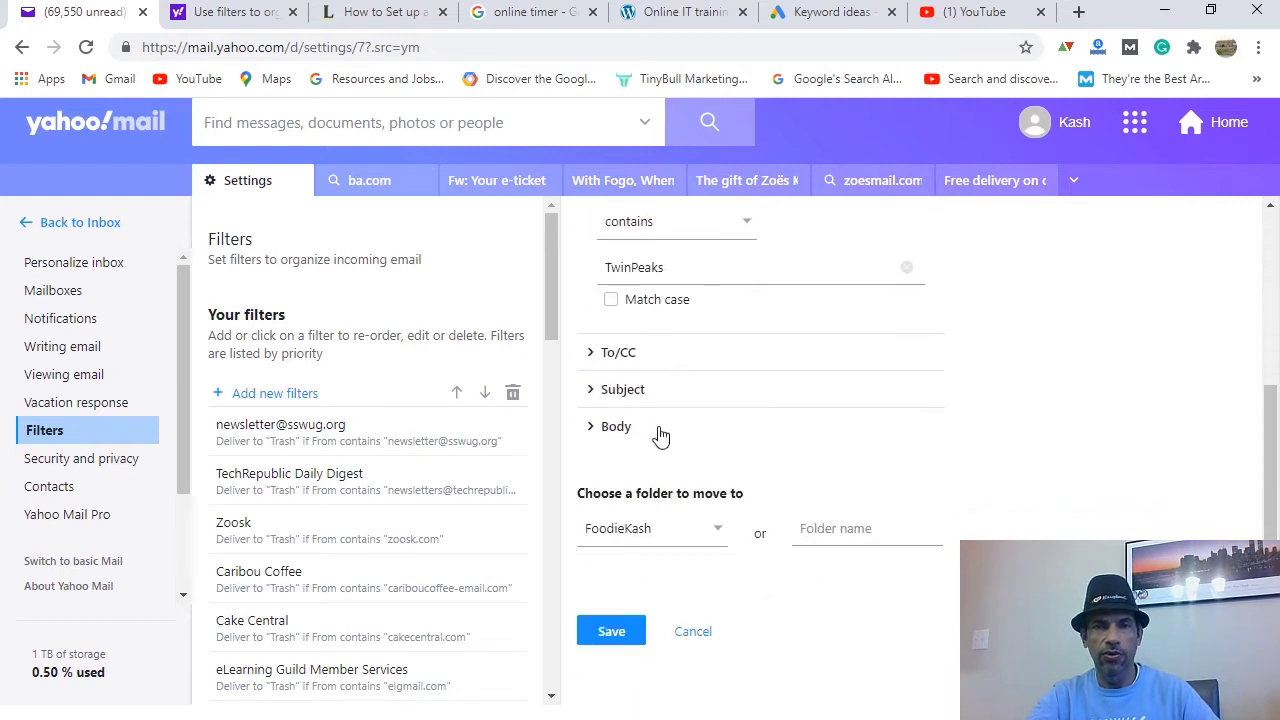
left_click(611, 632)
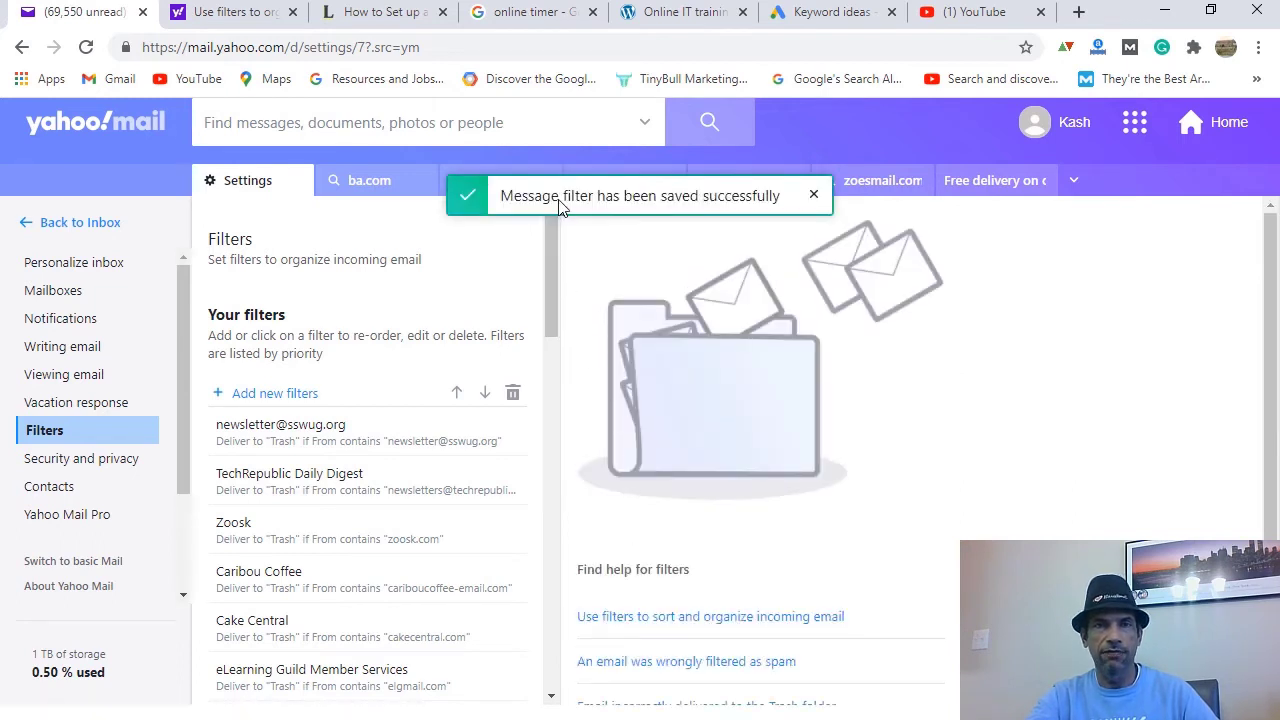
Step: Return to the inbox, search the mailbox for TwinPeaks, and look through the matching messages
left_click(68, 224)
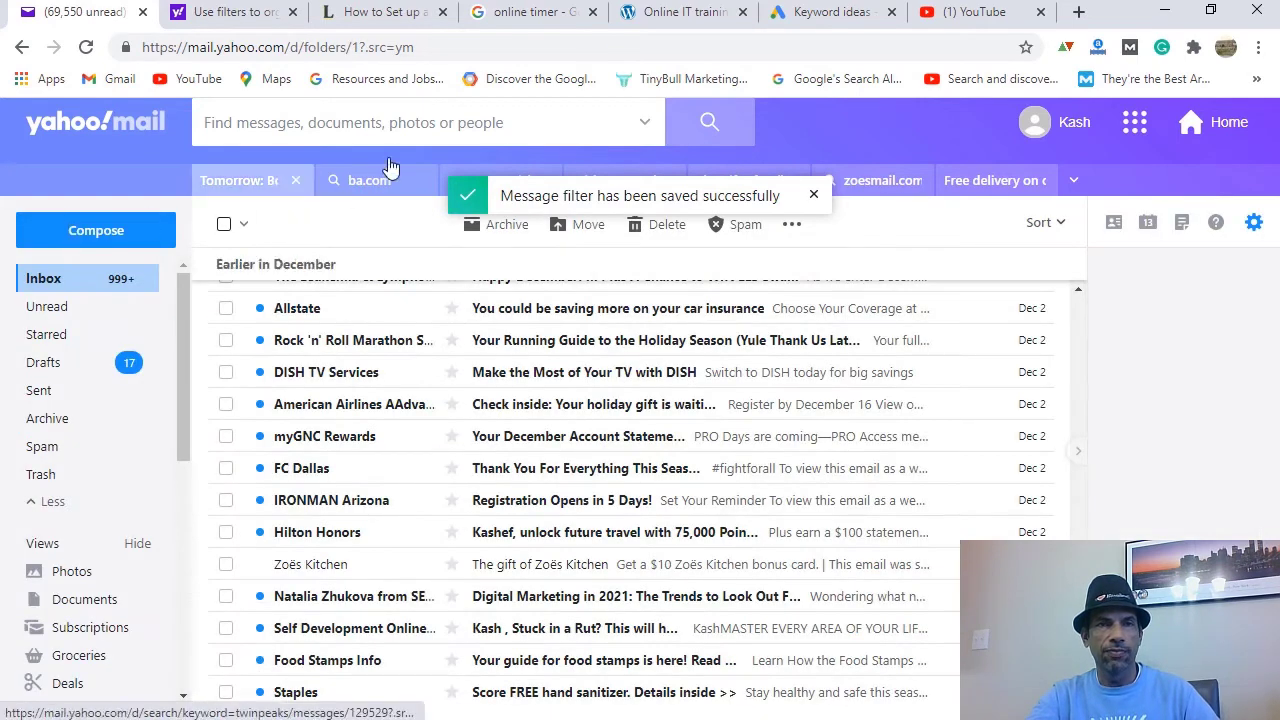
left_click(457, 128)
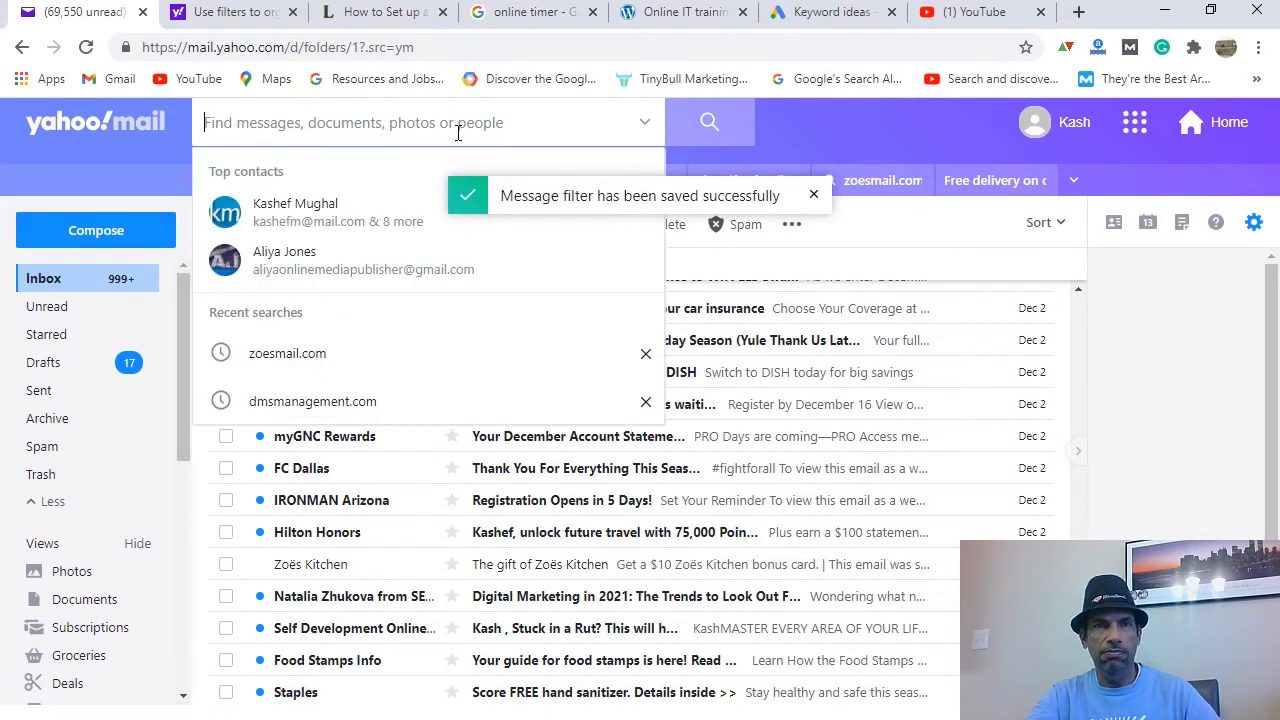
type("TwinPeaks")
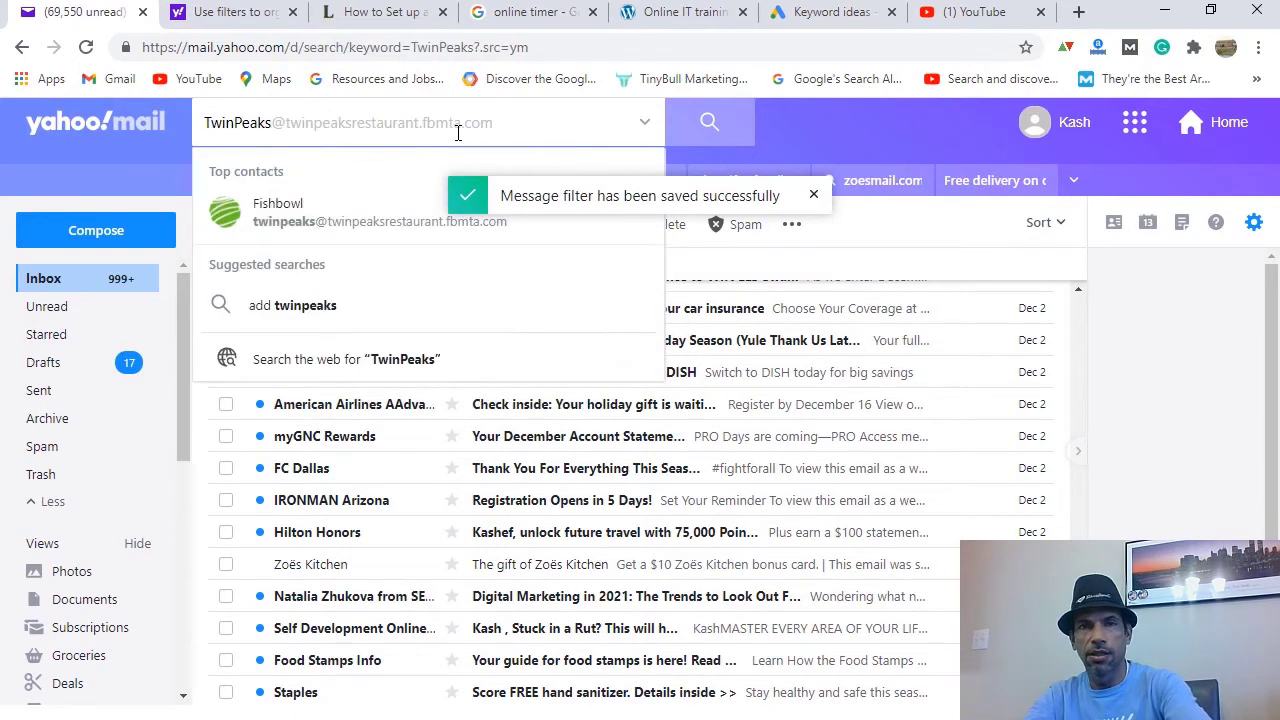
key("Return")
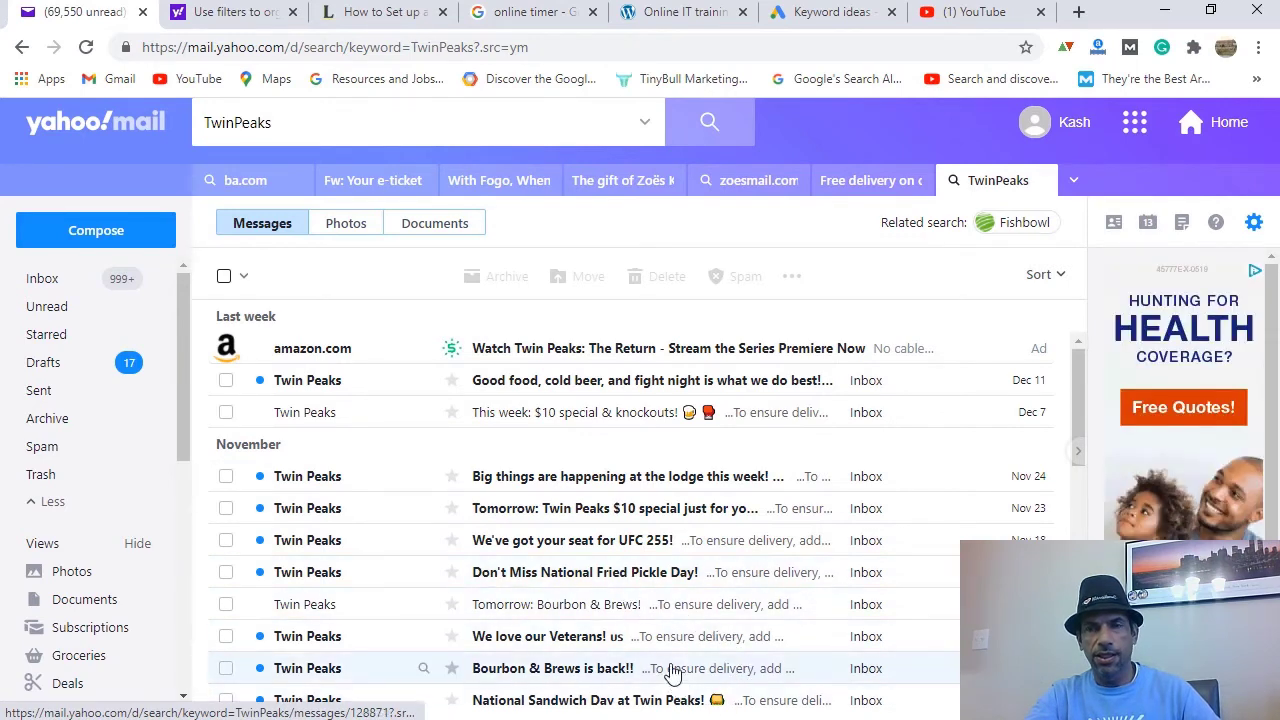
scroll(645, 583, "down", 2)
scroll(645, 583, "down", 1)
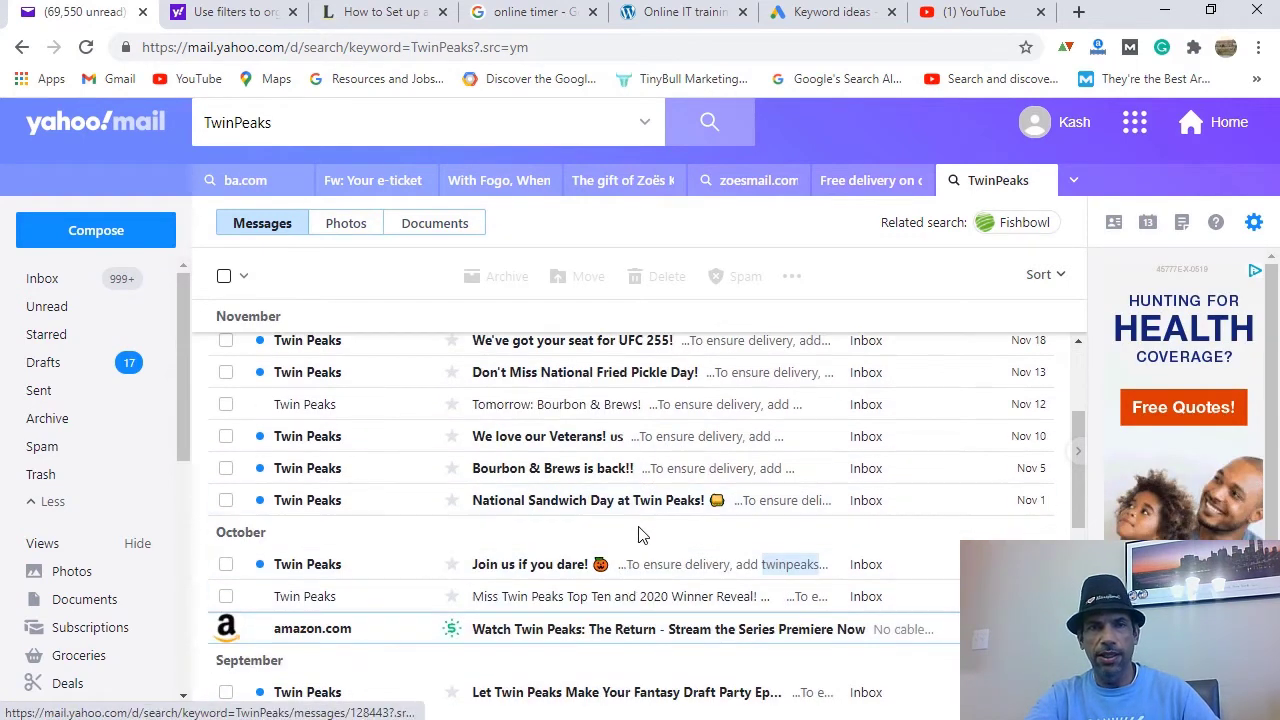
scroll(643, 537, "down", 4)
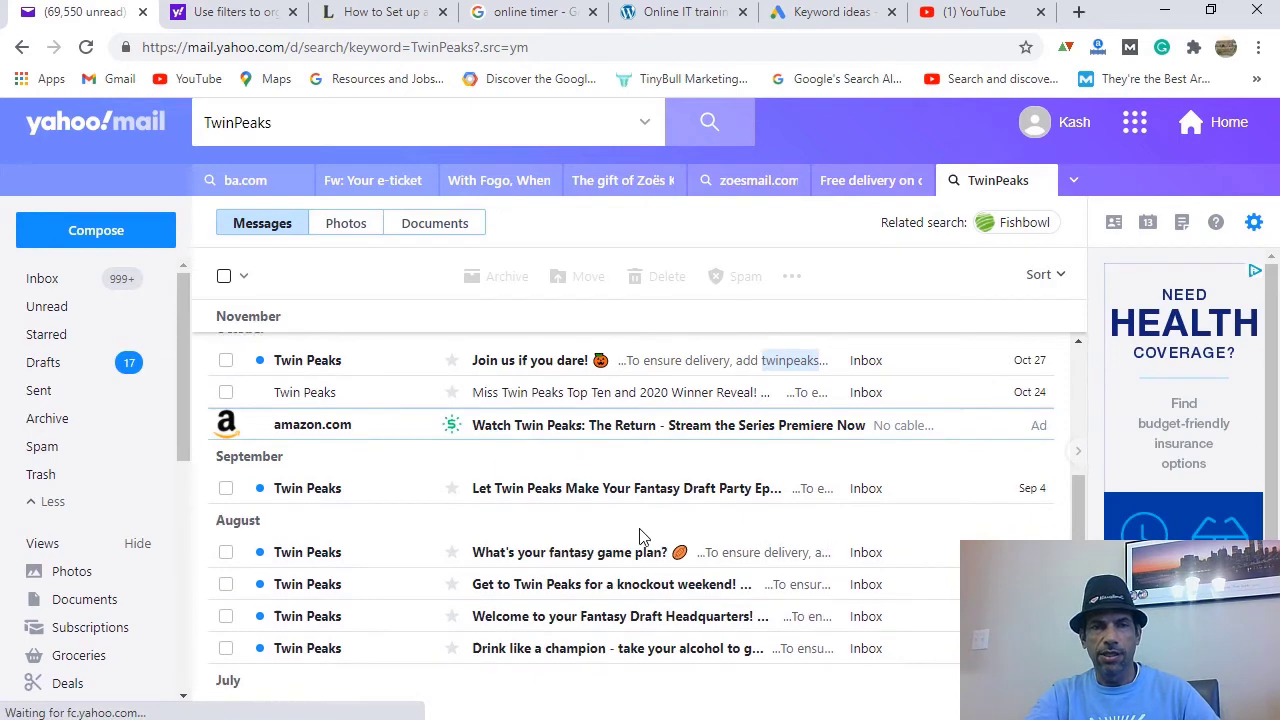
scroll(643, 537, "up", 7)
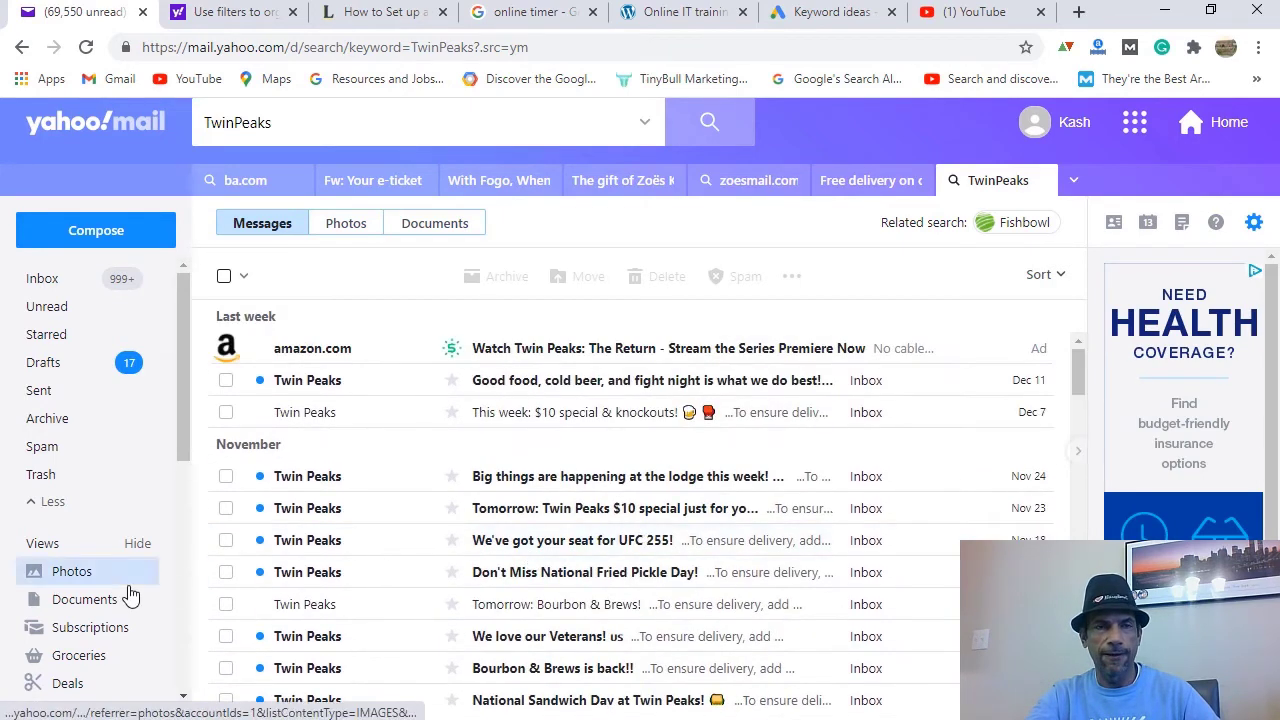
Step: Select all the TwinPeaks search results and move them to the FoodieKash folder, confirming the move
scroll(77, 537, "down", 3)
scroll(62, 686, "down", 3)
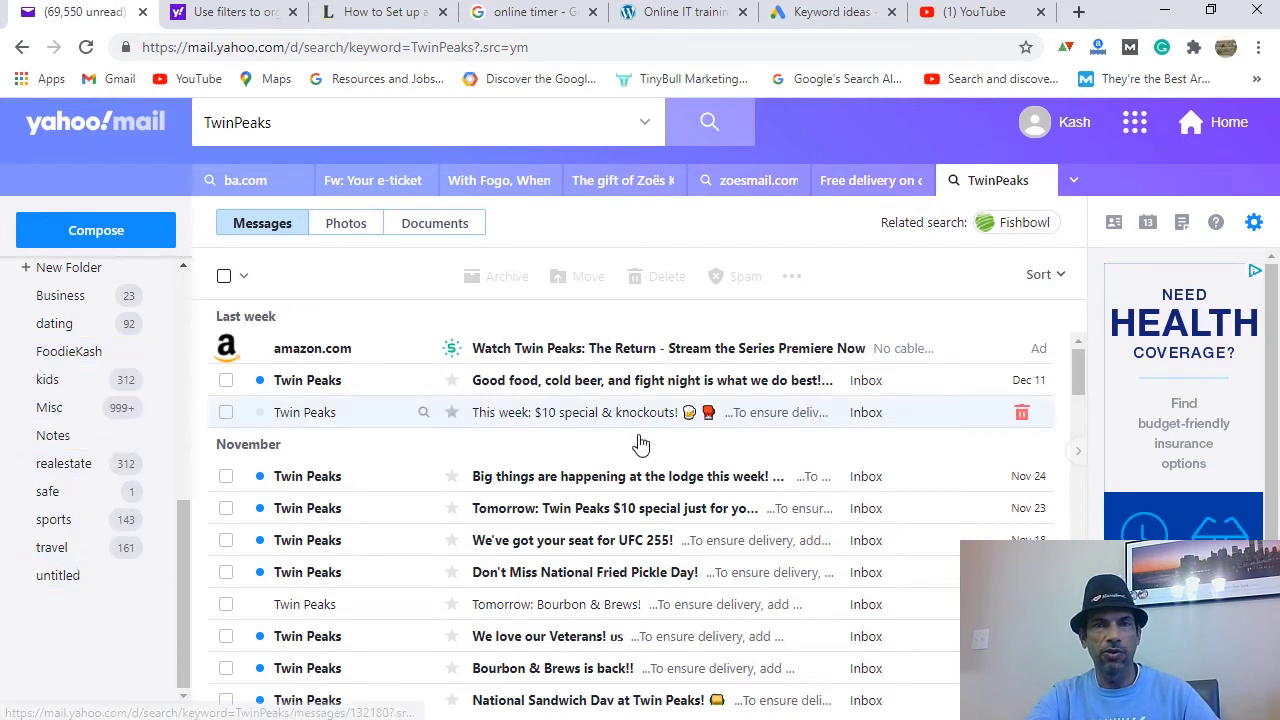
left_click(226, 277)
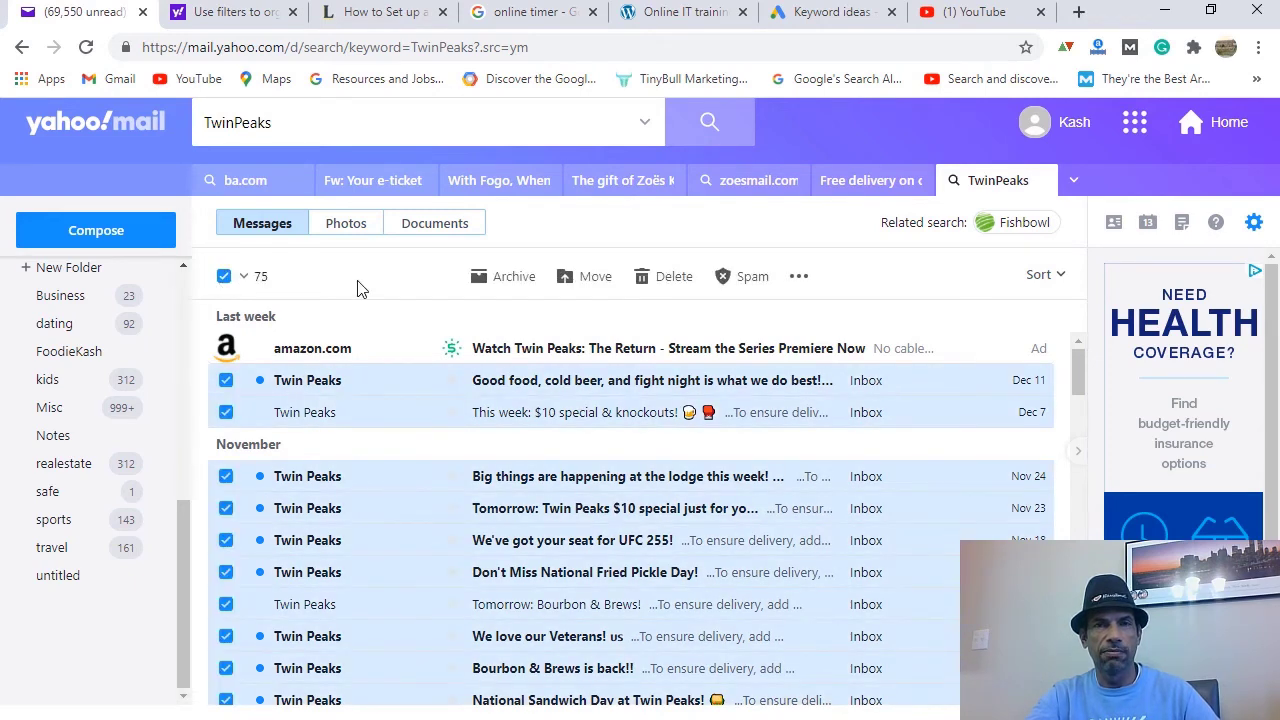
left_click(603, 283)
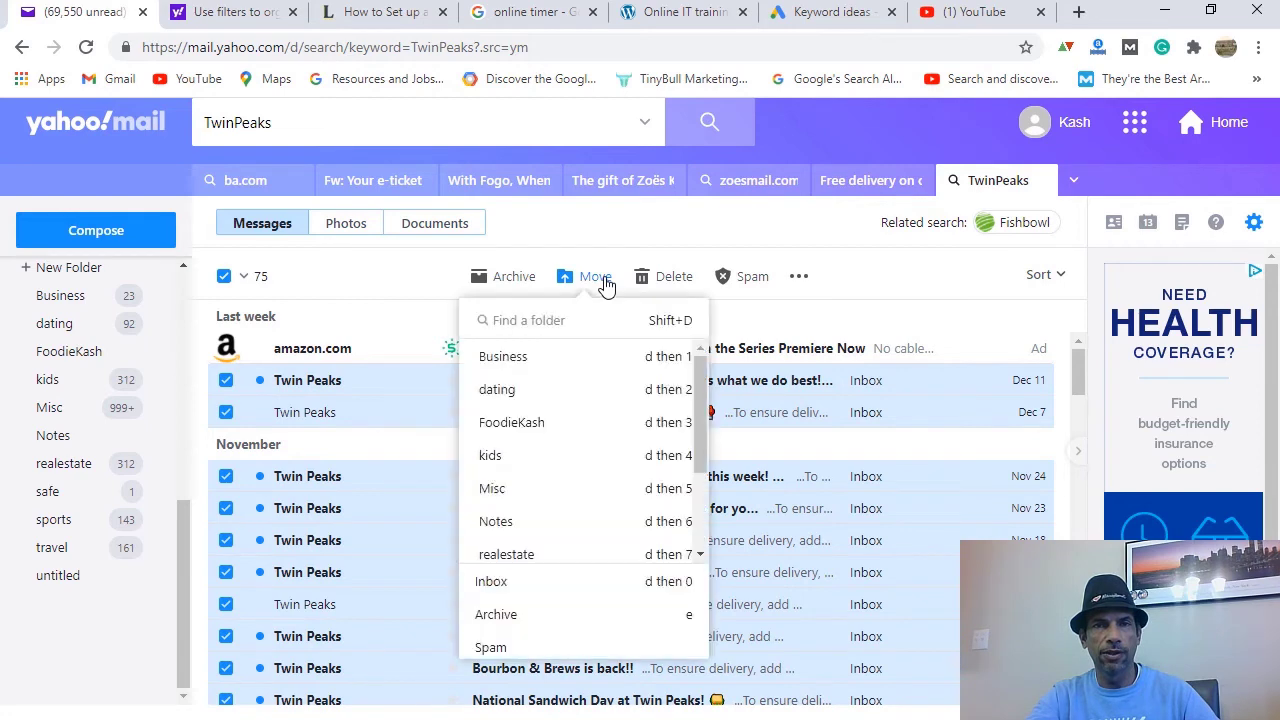
scroll(565, 445, "down", 2)
scroll(570, 462, "down", 1)
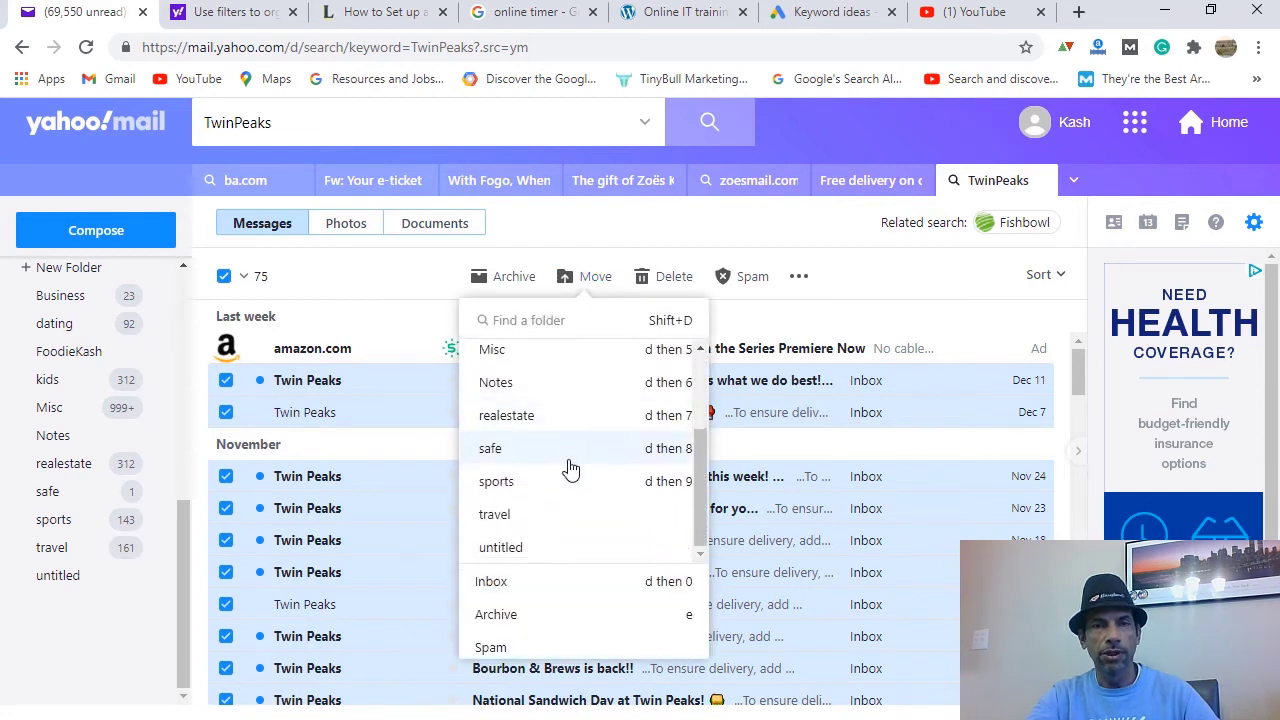
scroll(570, 466, "up", 3)
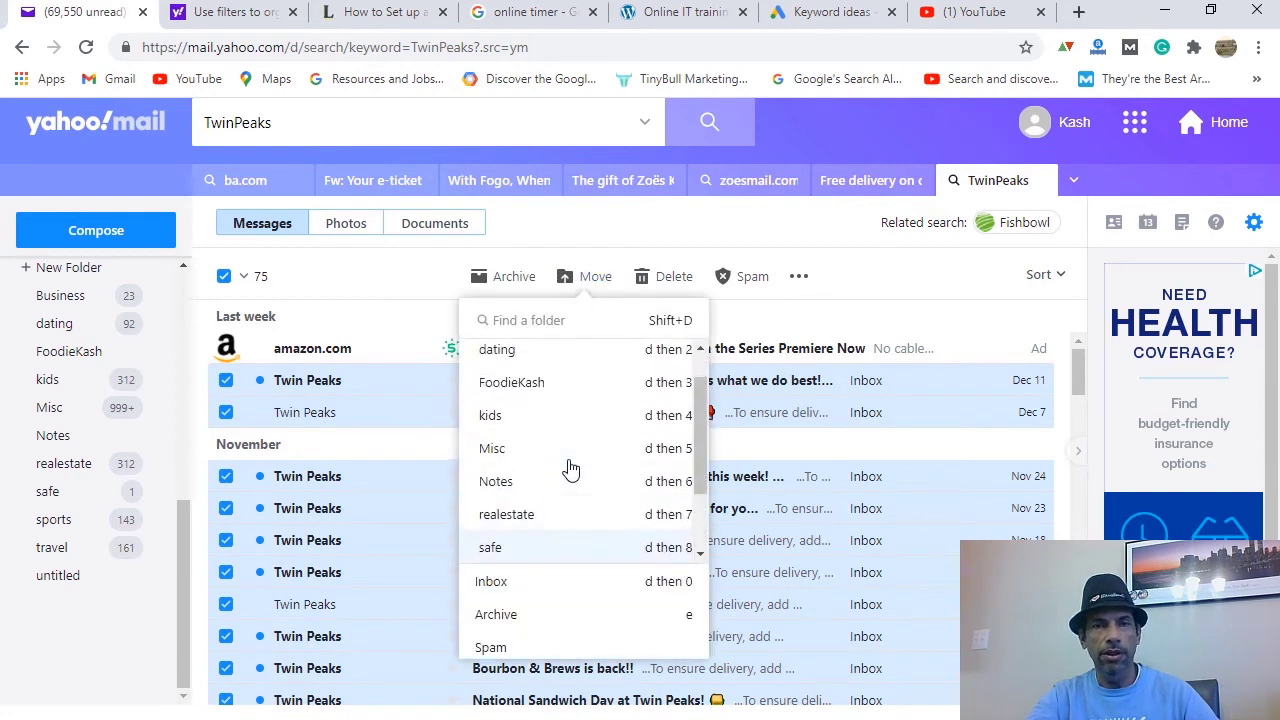
left_click(535, 395)
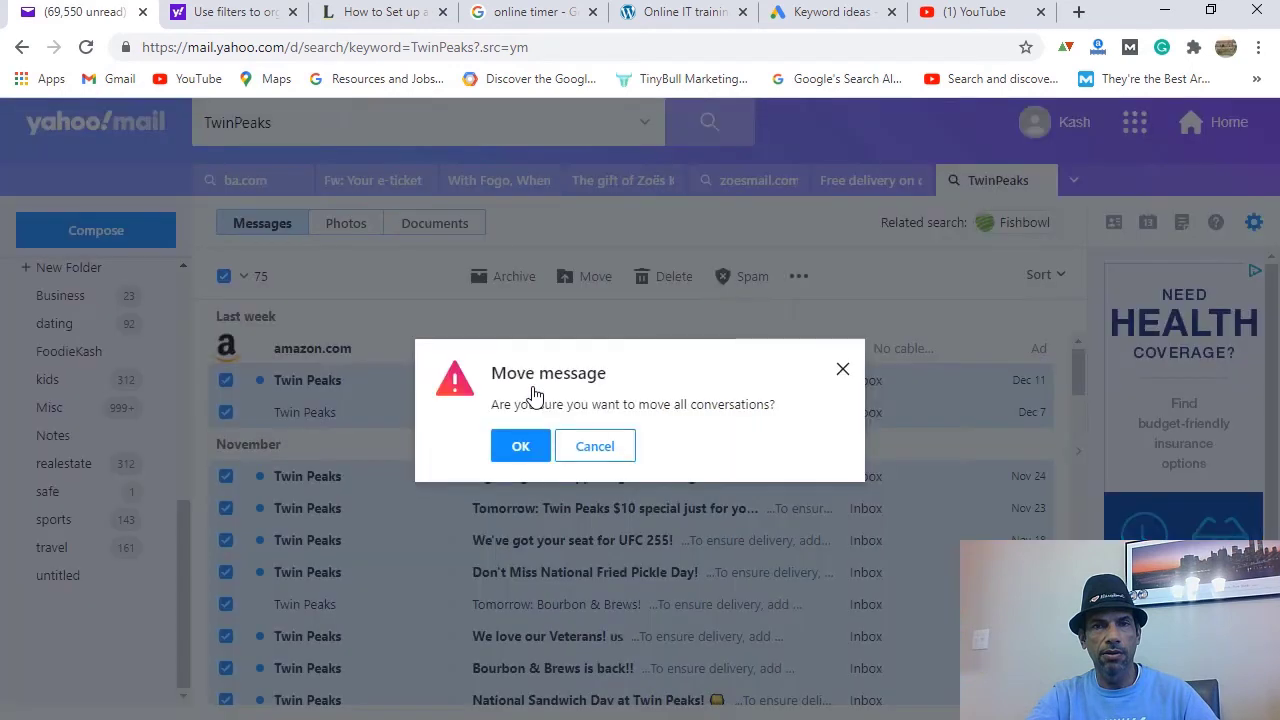
left_click(533, 453)
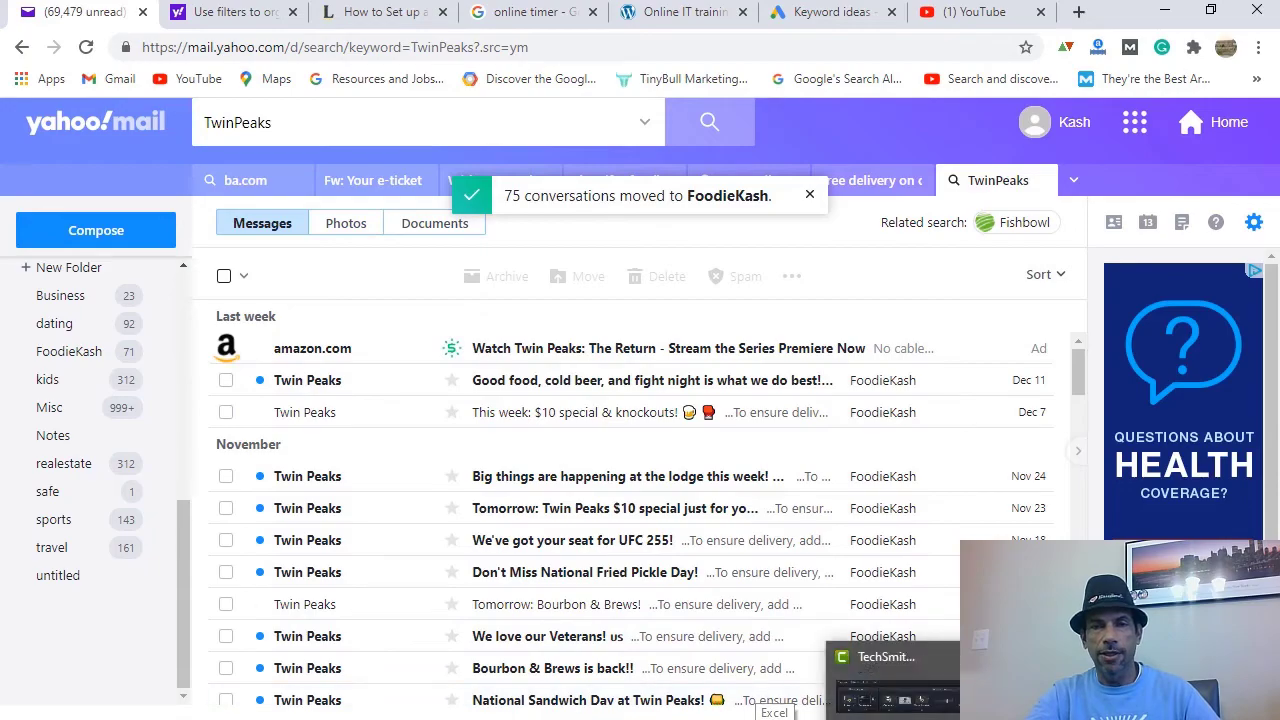
Step: Switch to the PowerPoint slides, highlight the Yahoo help link on the Spam Filtering slide, and return to the browser
left_click(885, 640)
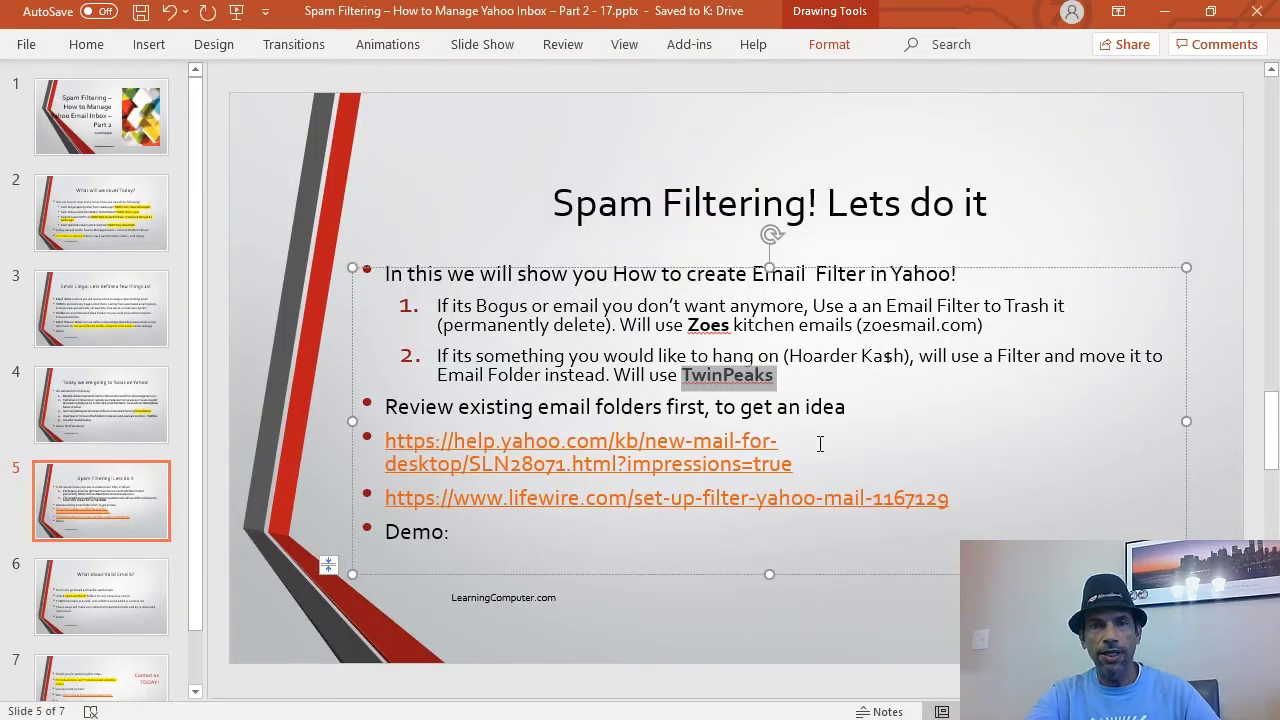
left_click_drag(798, 466, 350, 450)
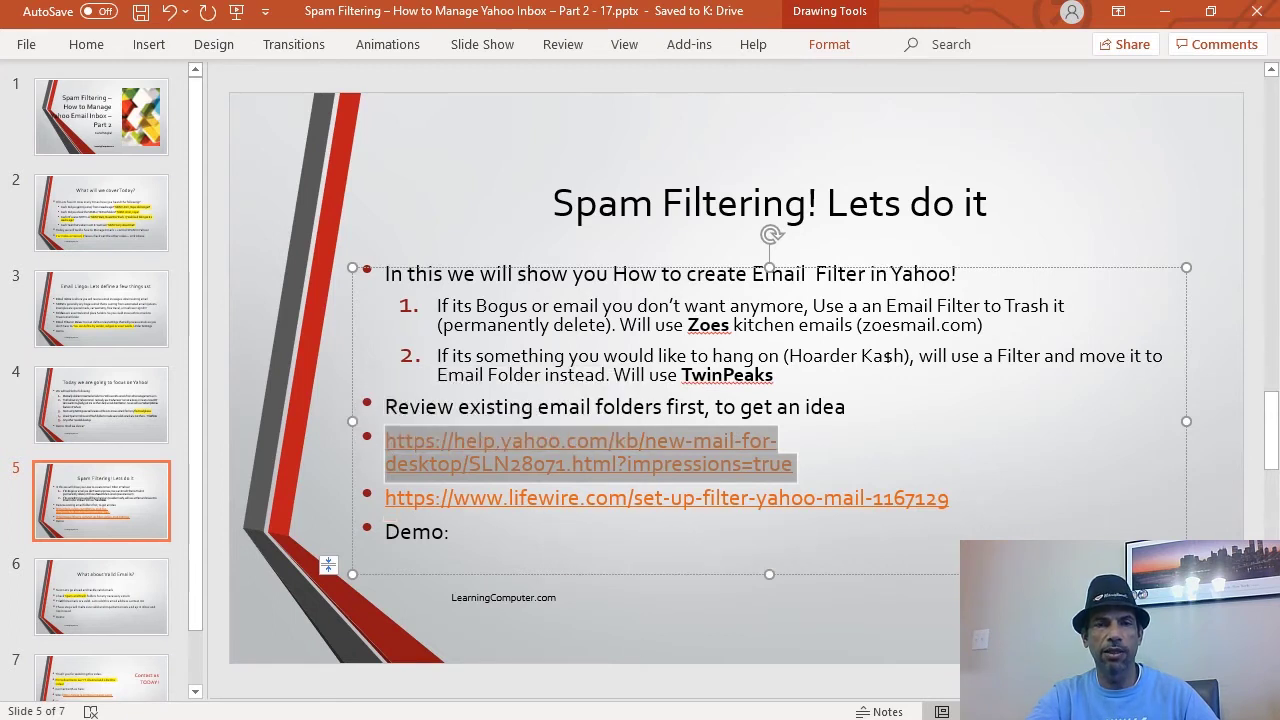
key("alt+Tab")
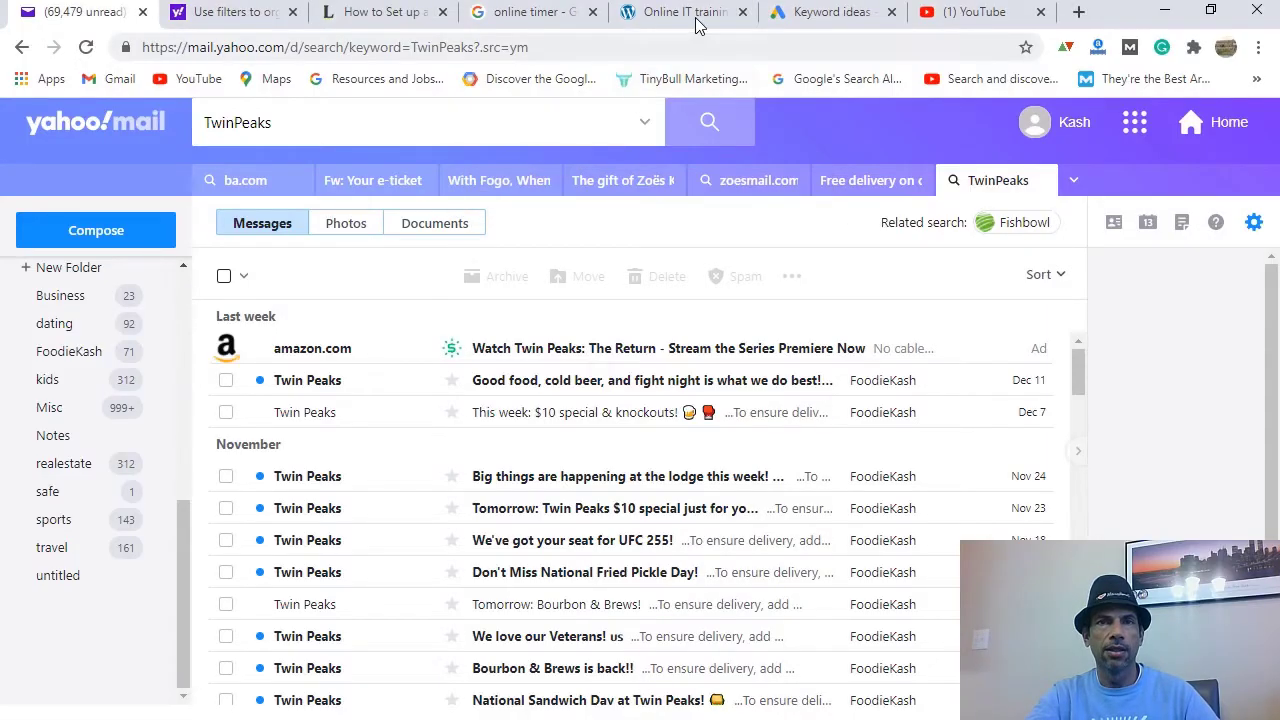
Step: Look over the Yahoo help article on using filters and the filter rule examples in the Lifewire article
left_click(260, 13)
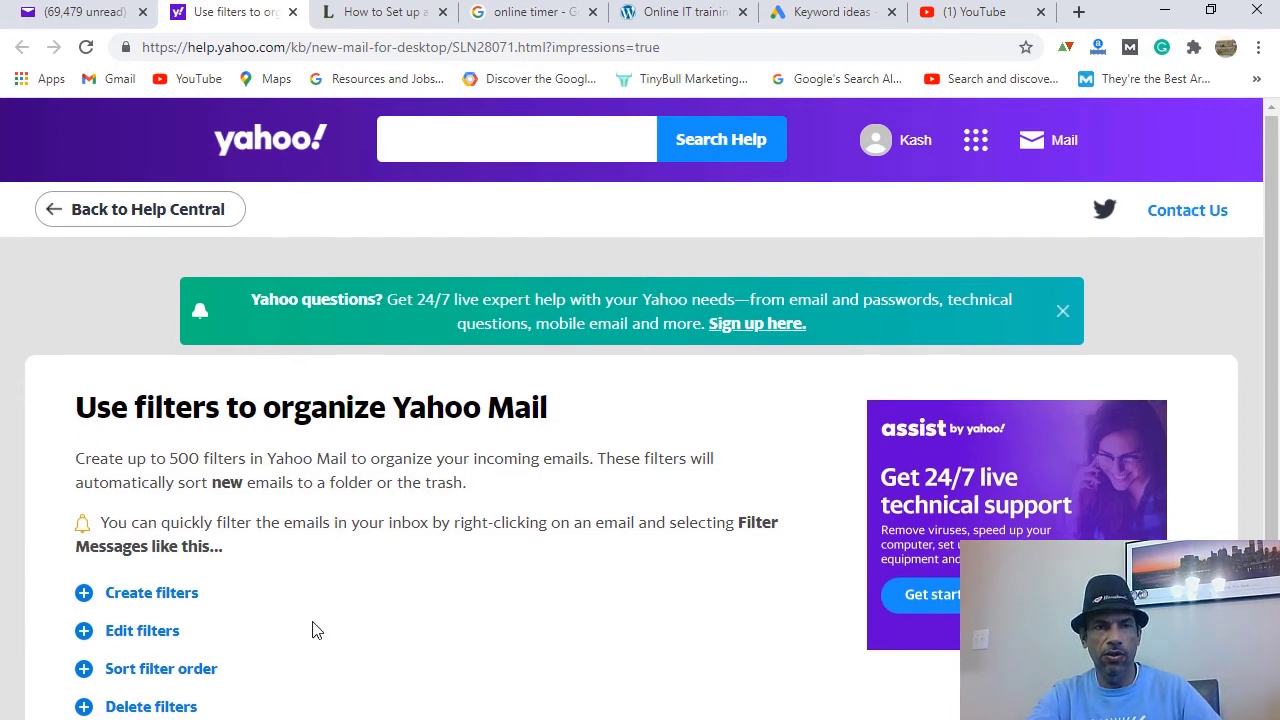
scroll(312, 630, "down", 1)
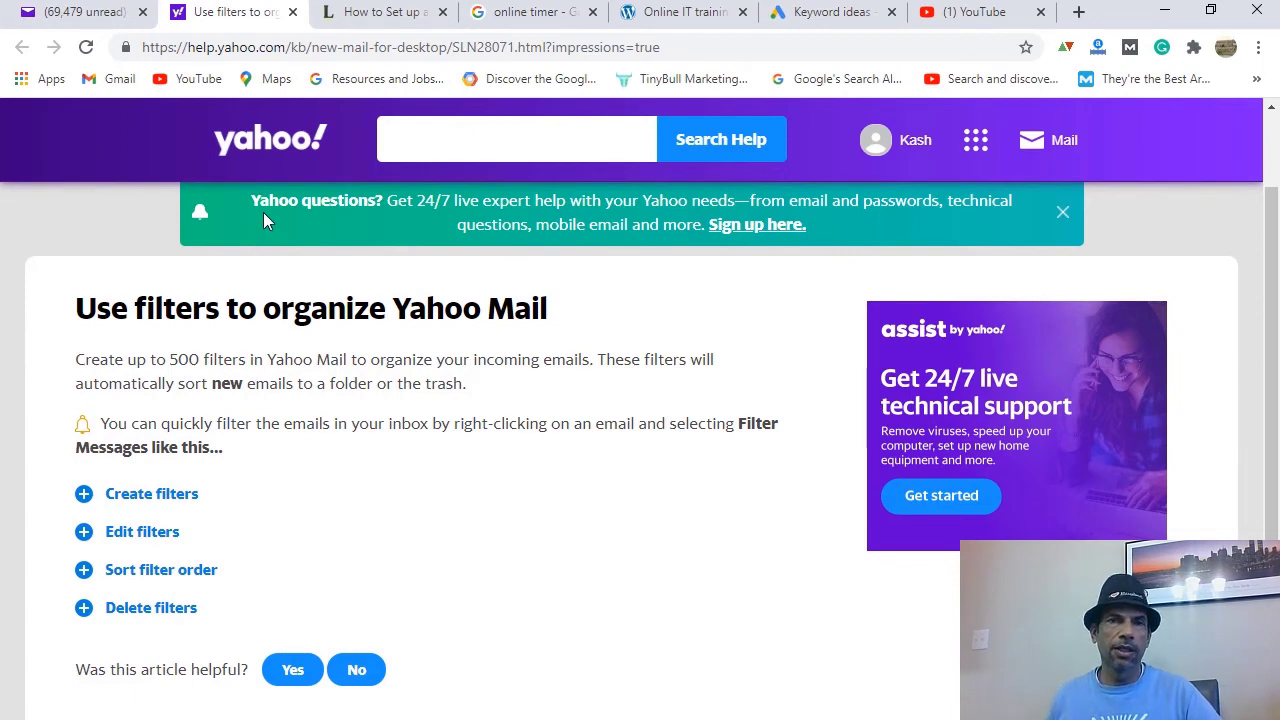
left_click(352, 24)
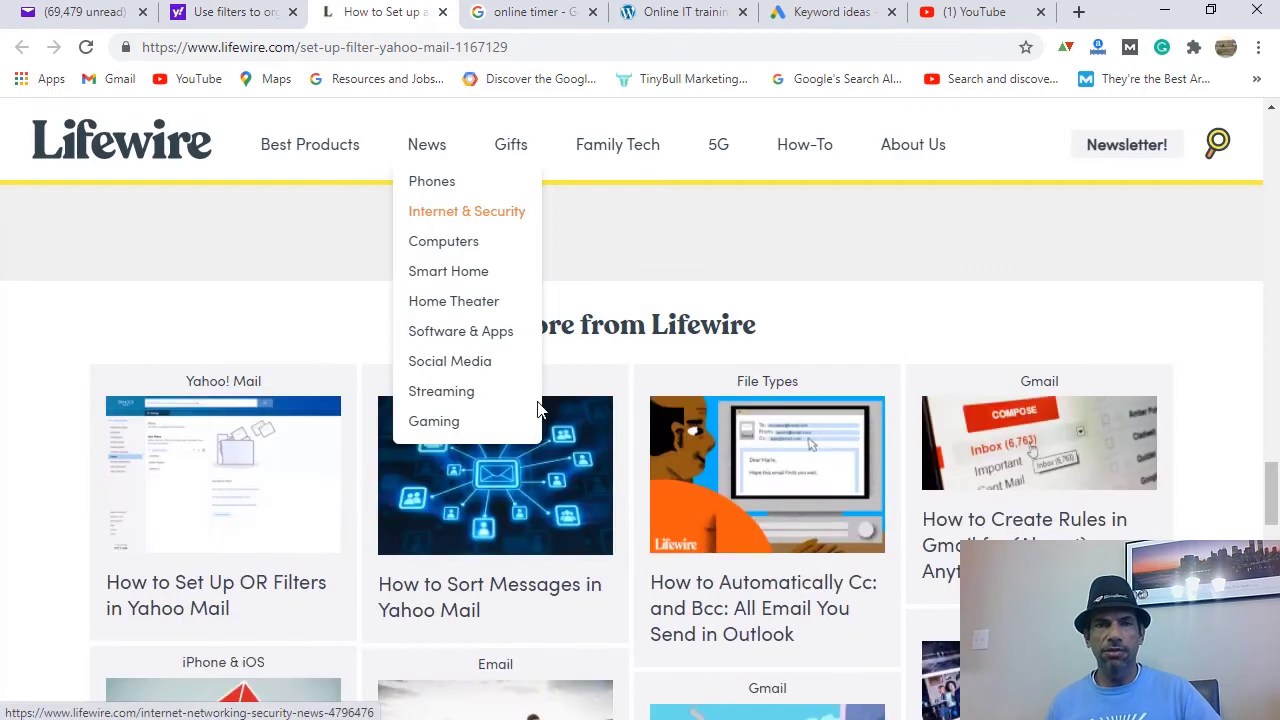
scroll(313, 528, "up", 8)
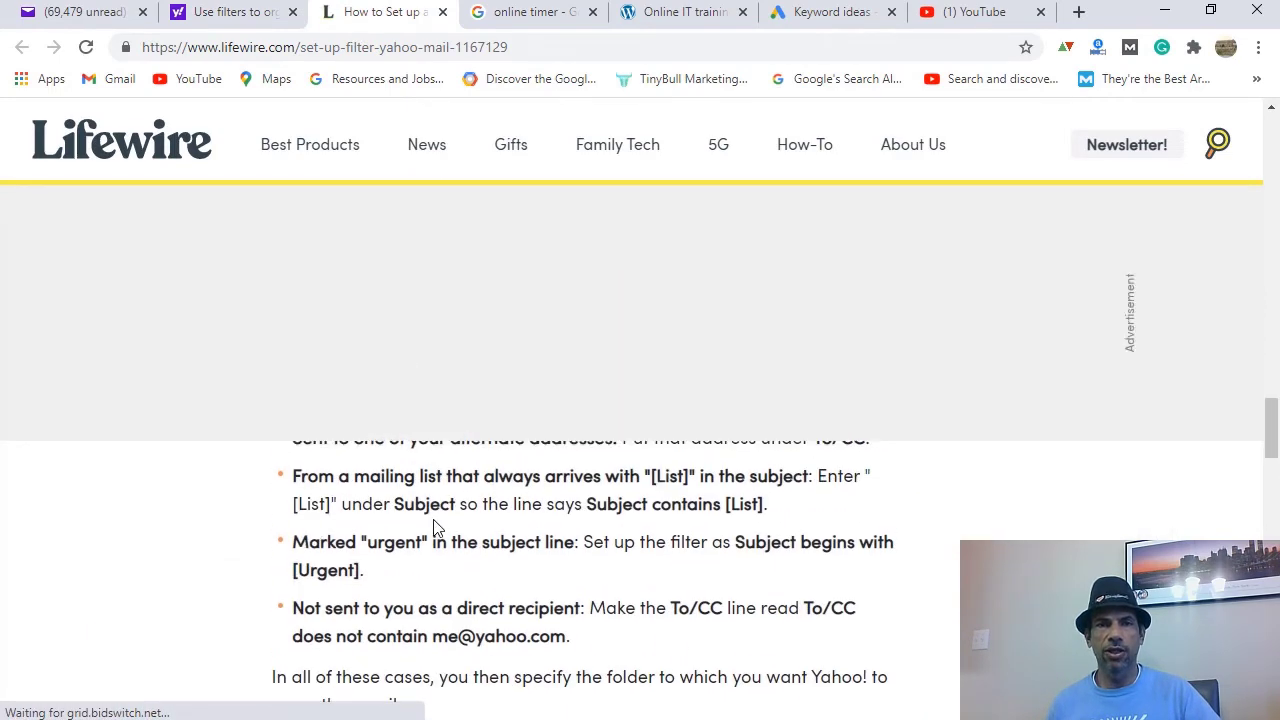
scroll(437, 528, "up", 1)
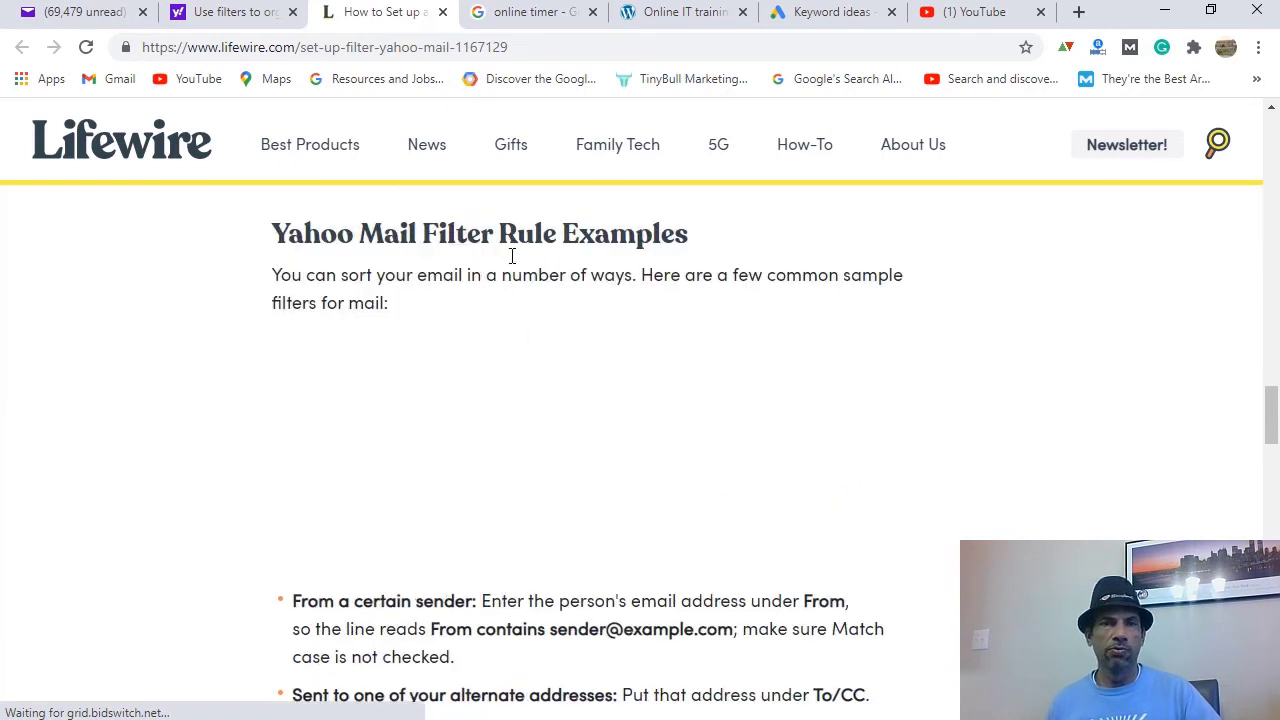
Step: Read through the sample filter rules in the Lifewire article, from specific senders to messages not sent directly to the recipient
scroll(748, 470, "down", 1)
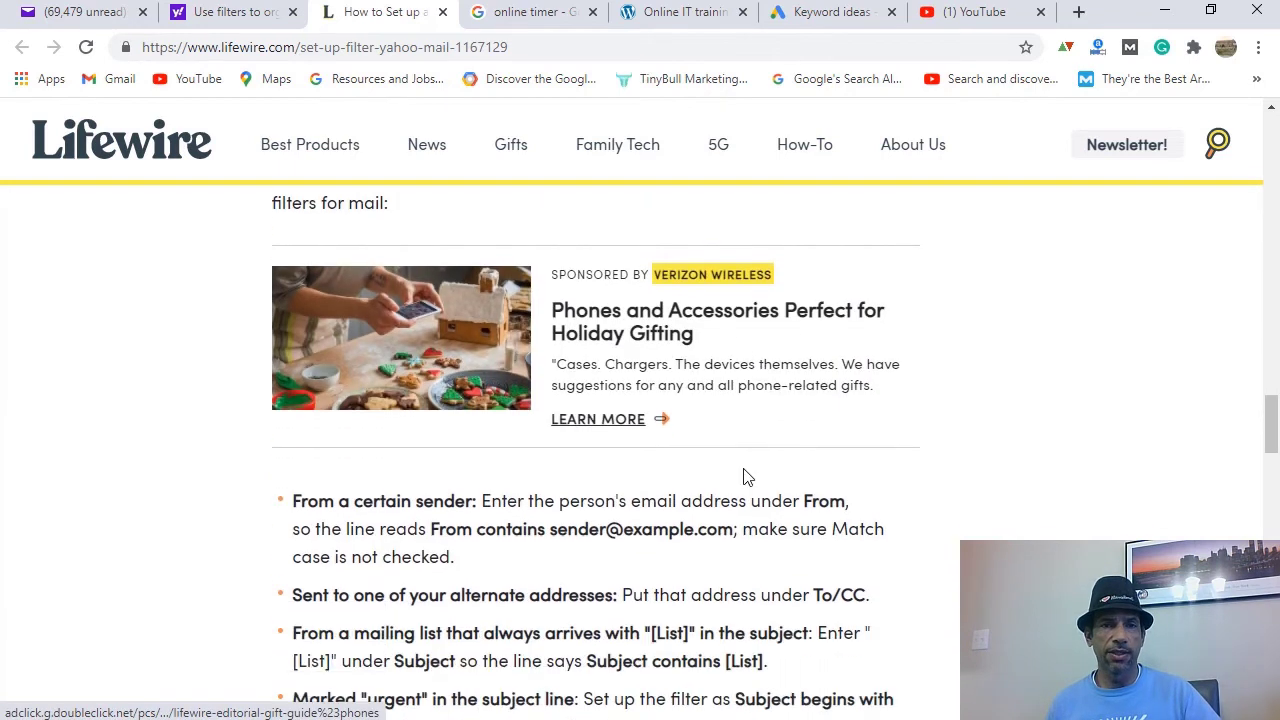
scroll(744, 476, "down", 1)
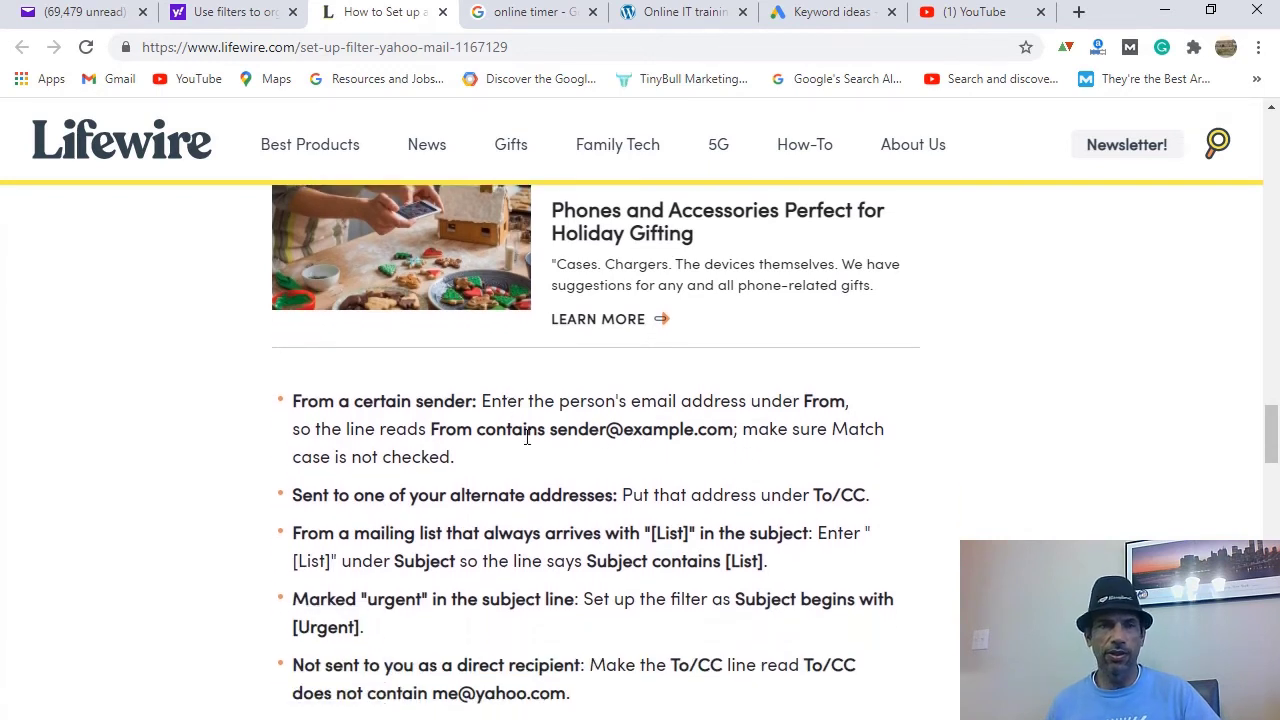
scroll(533, 471, "down", 1)
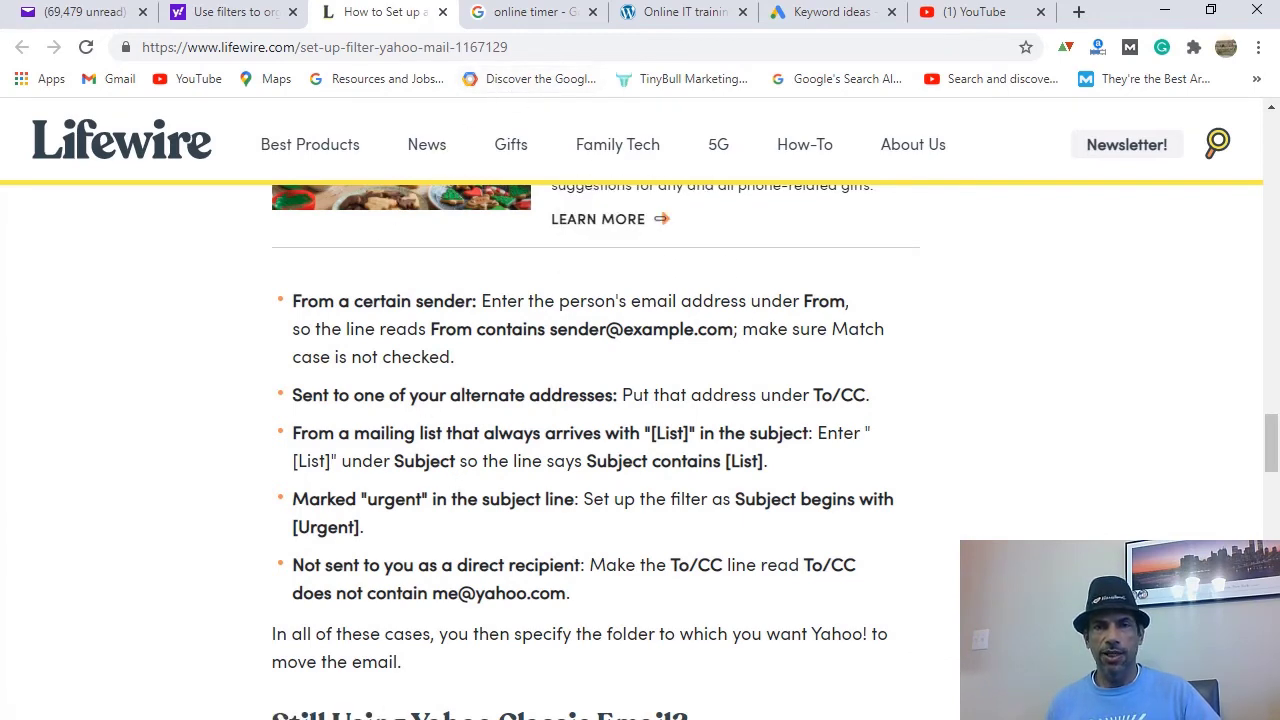
Step: Switch to the PowerPoint slides, show the What about Valid Emails? slide, and highlight the words Spam and Trash in turn
key("alt+Tab")
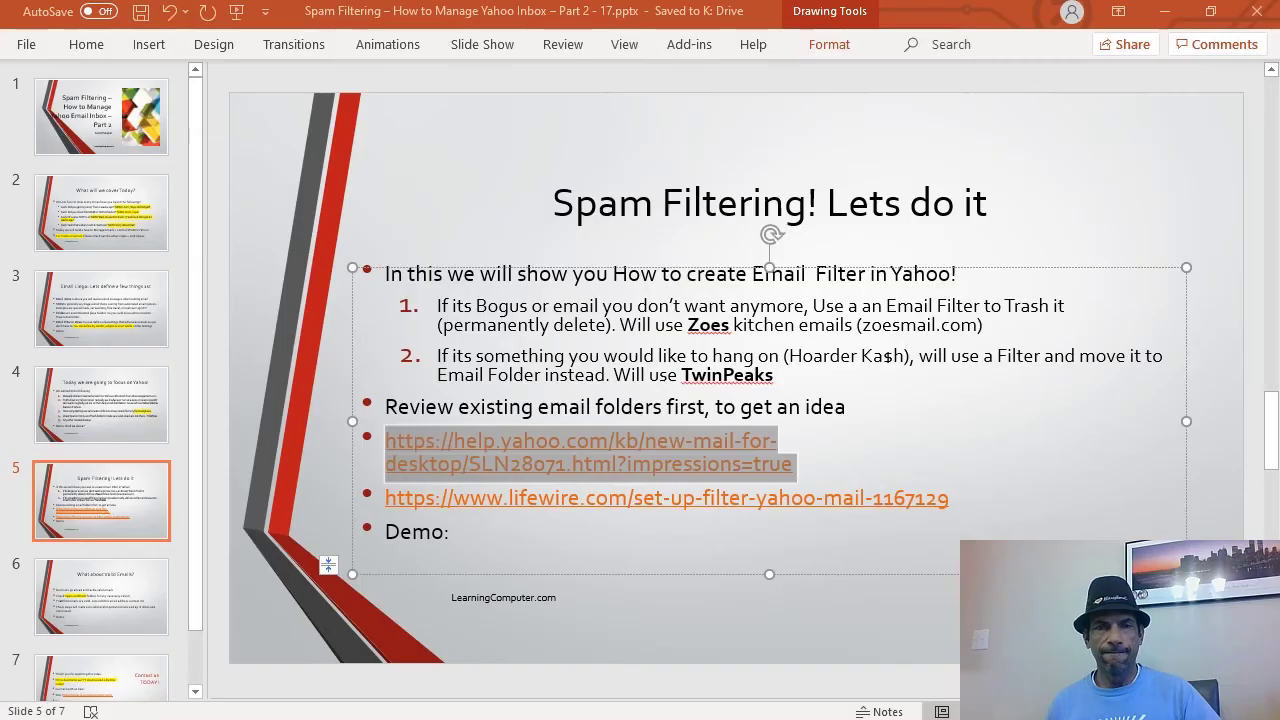
left_click(135, 608)
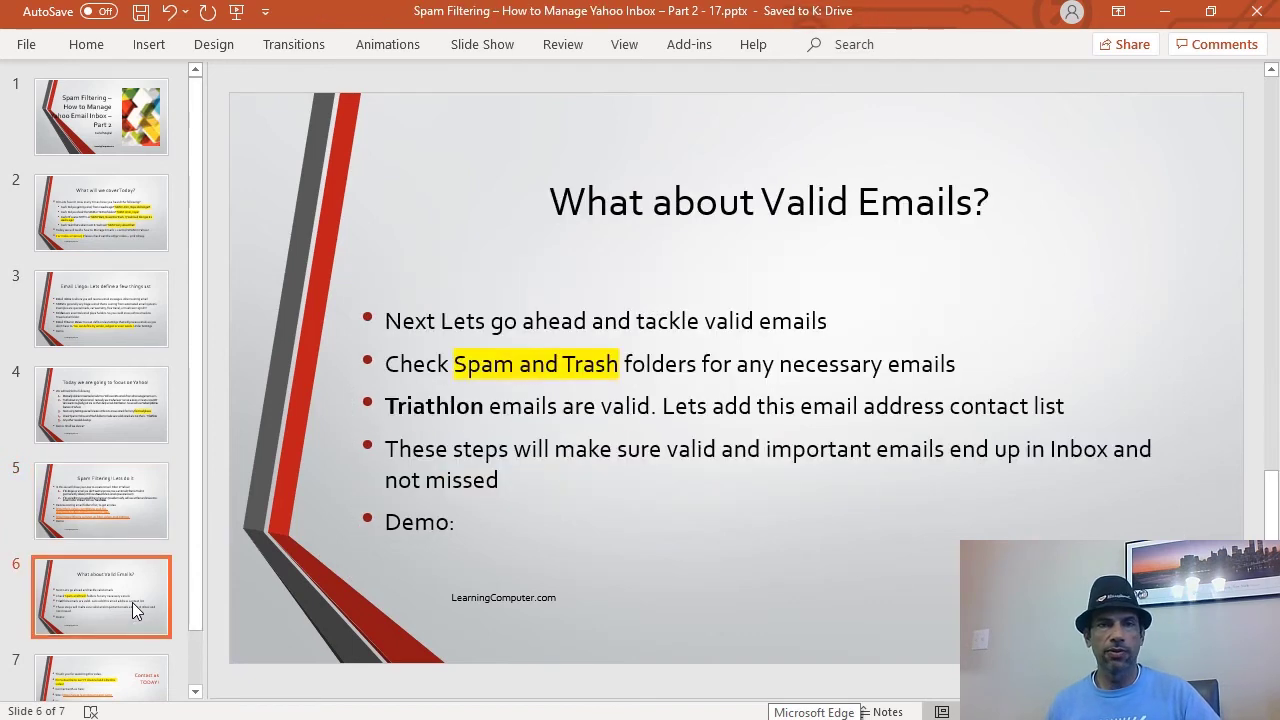
scroll(641, 477, "down", 1)
left_click(129, 525)
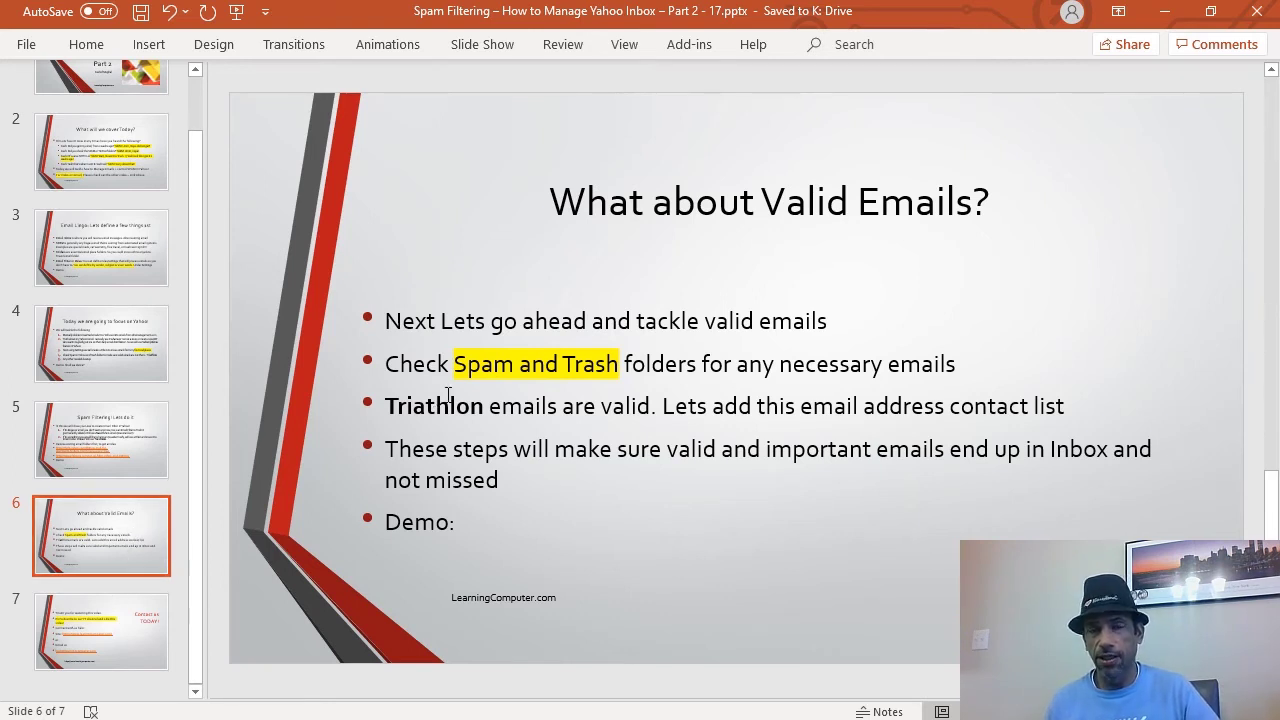
double_click(494, 357)
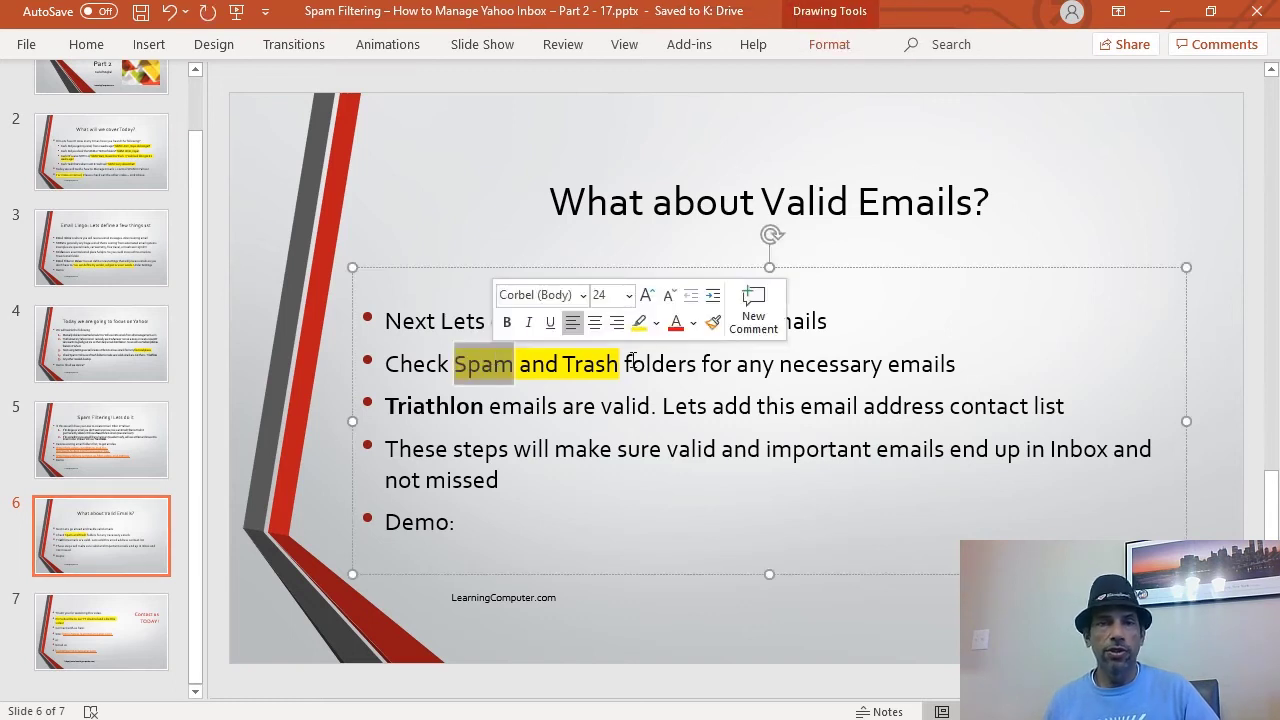
double_click(590, 364)
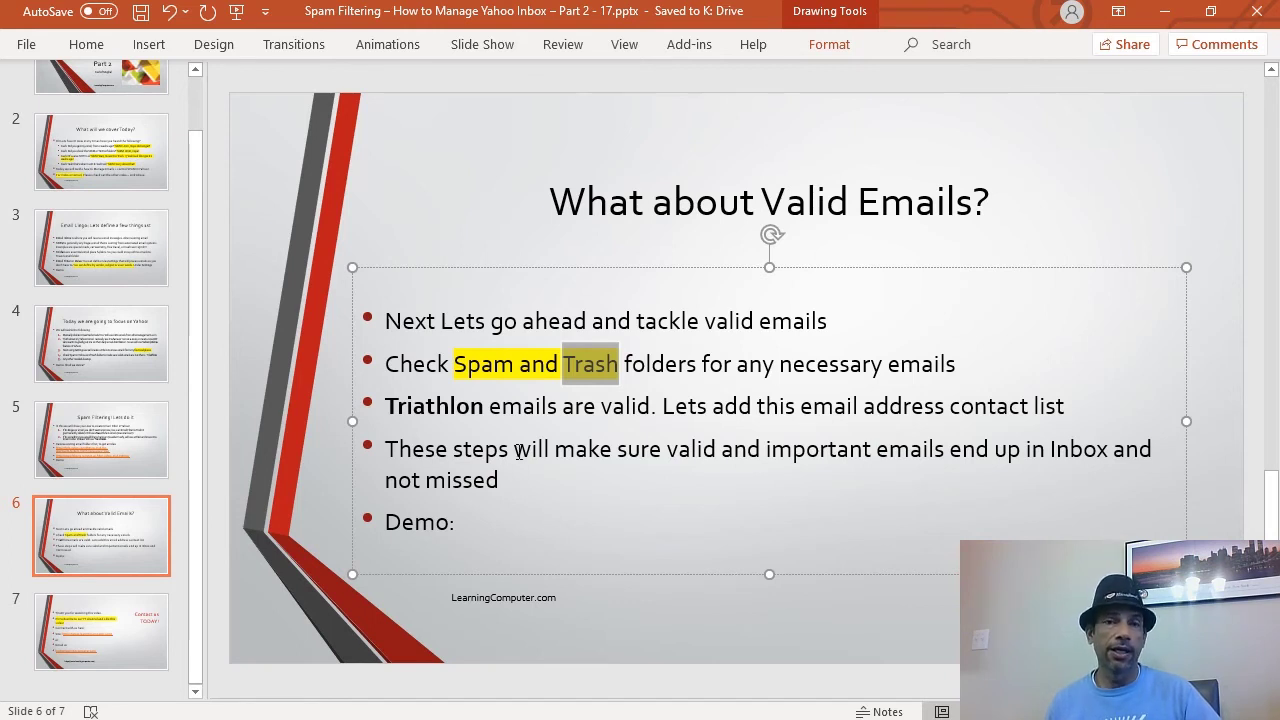
Step: Return to Yahoo Mail in the browser, open the Spam folder, and look through it for valid USA Triathlon emails
key("alt+Tab")
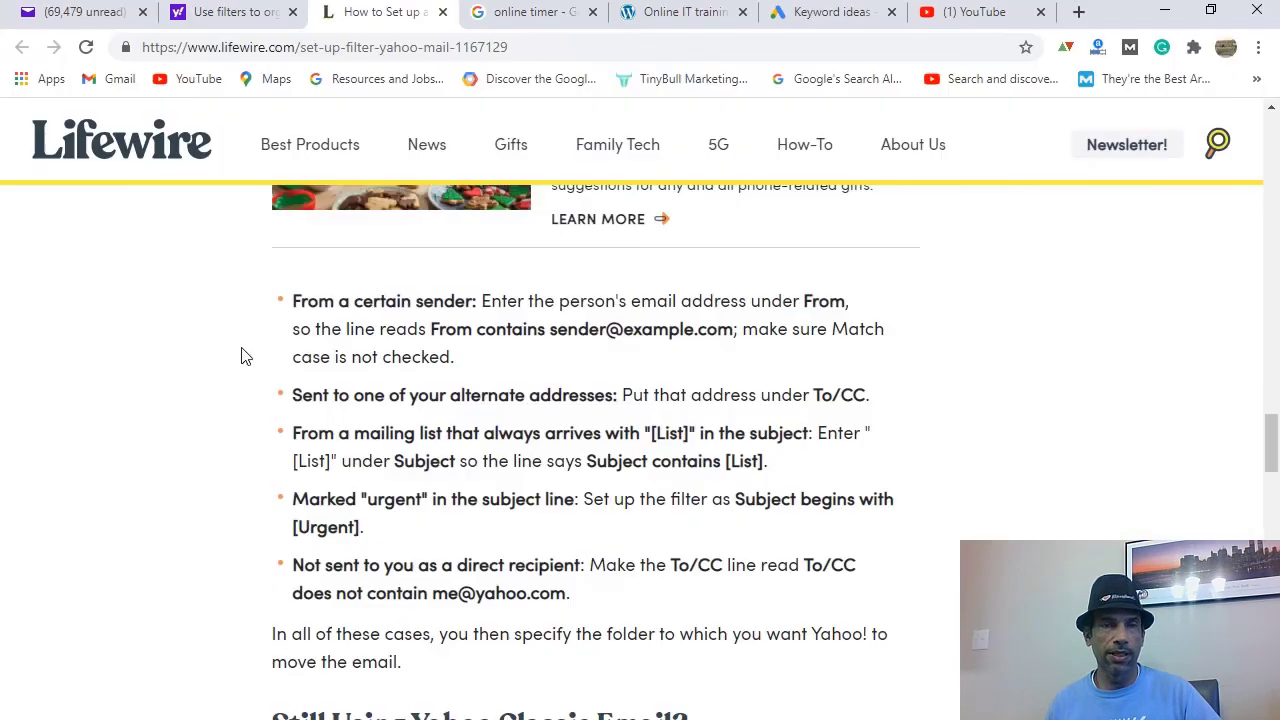
left_click(106, 11)
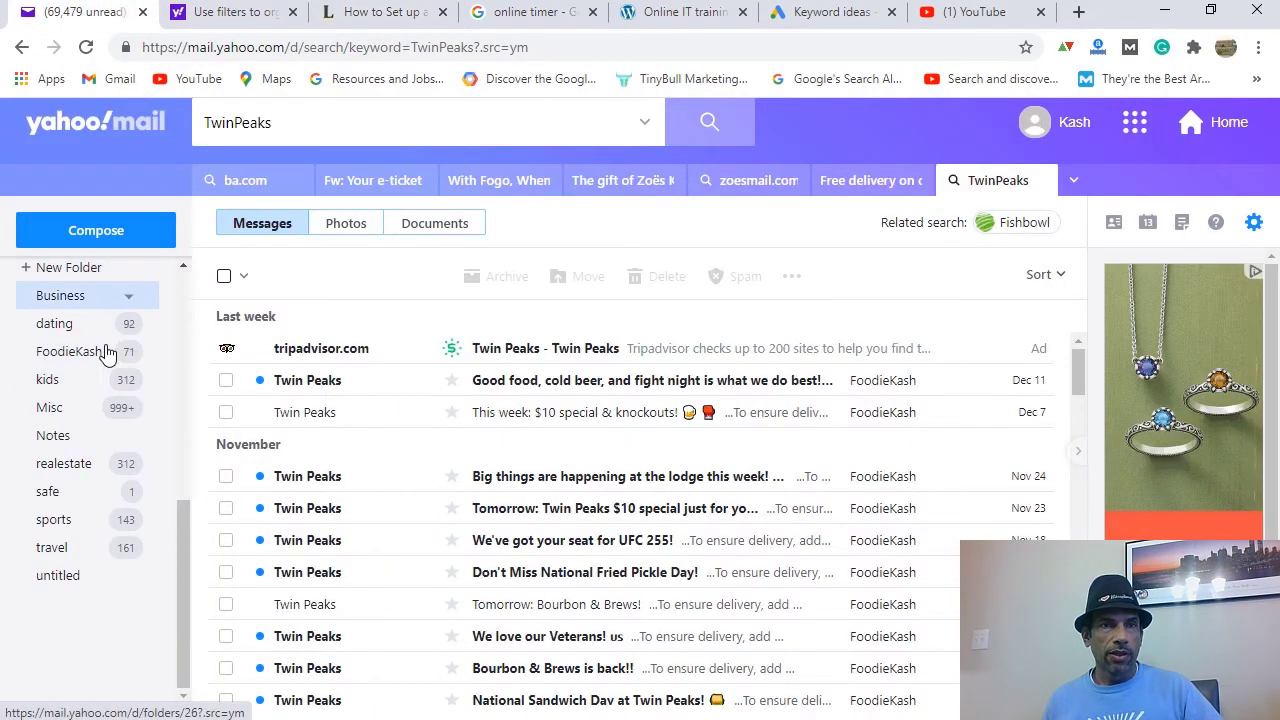
scroll(150, 440, "up", 10)
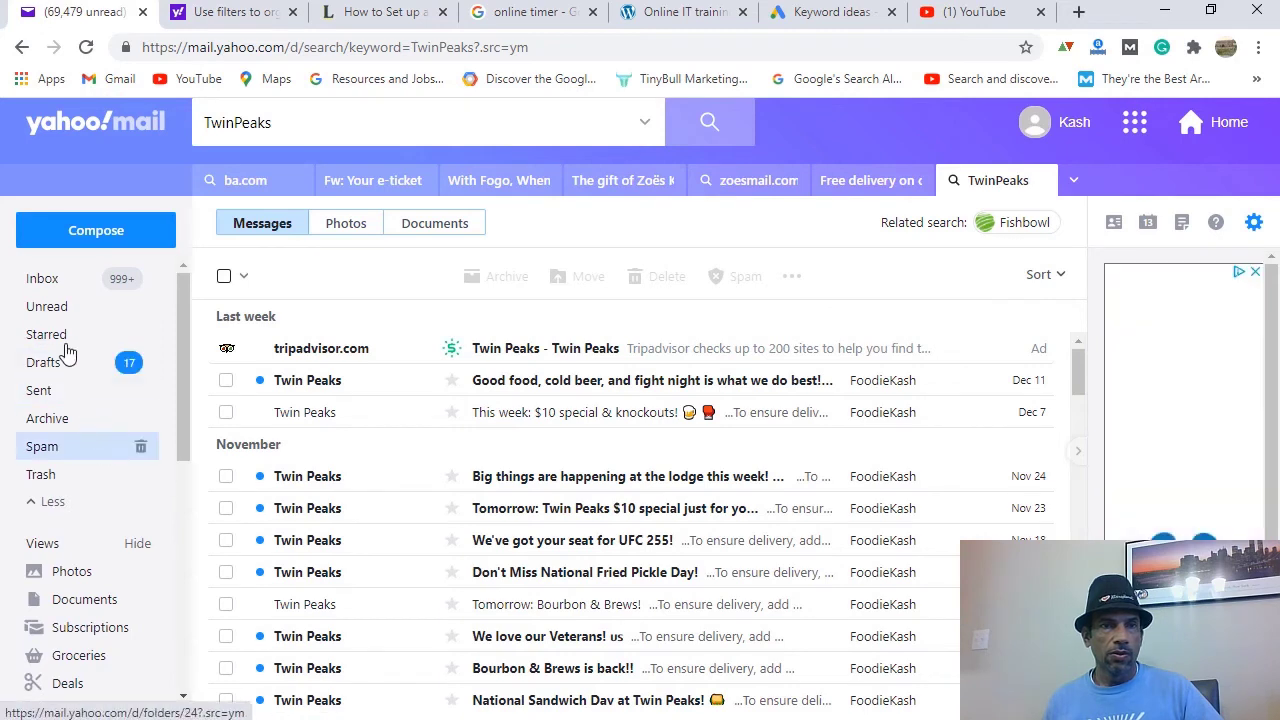
left_click(53, 450)
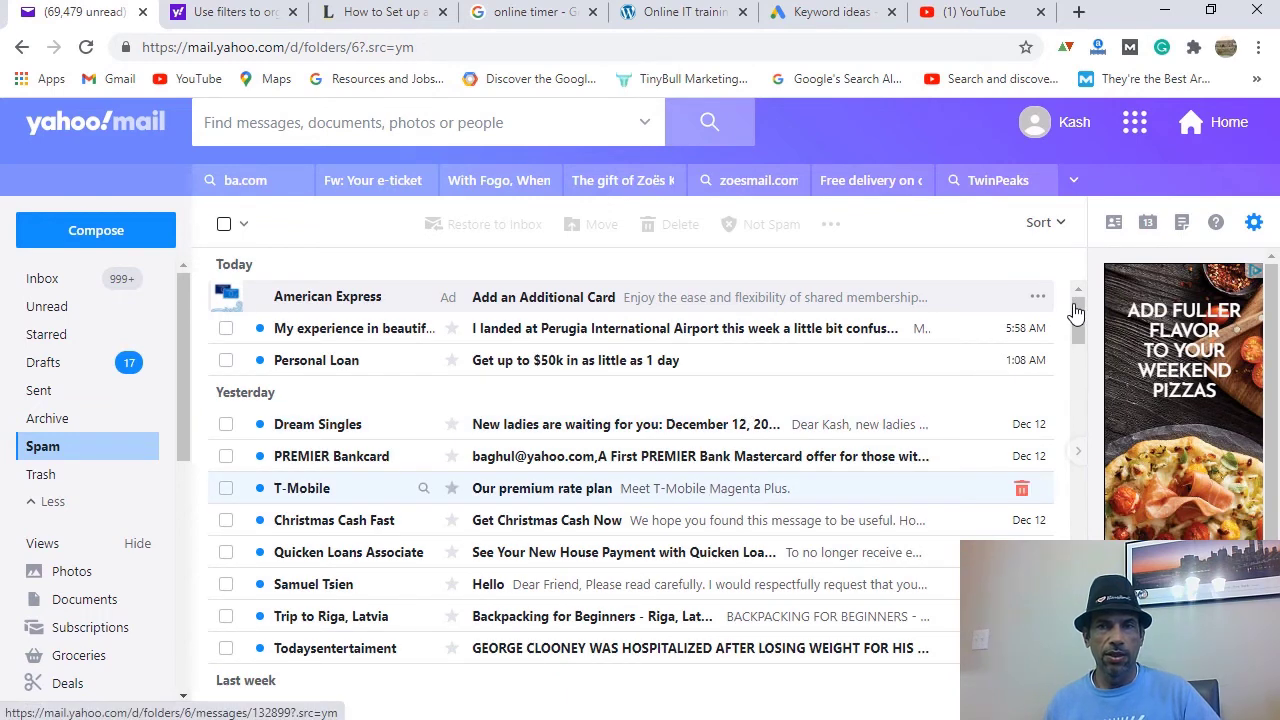
scroll(1082, 322, "down", 2)
scroll(745, 390, "down", 2)
scroll(749, 406, "down", 1)
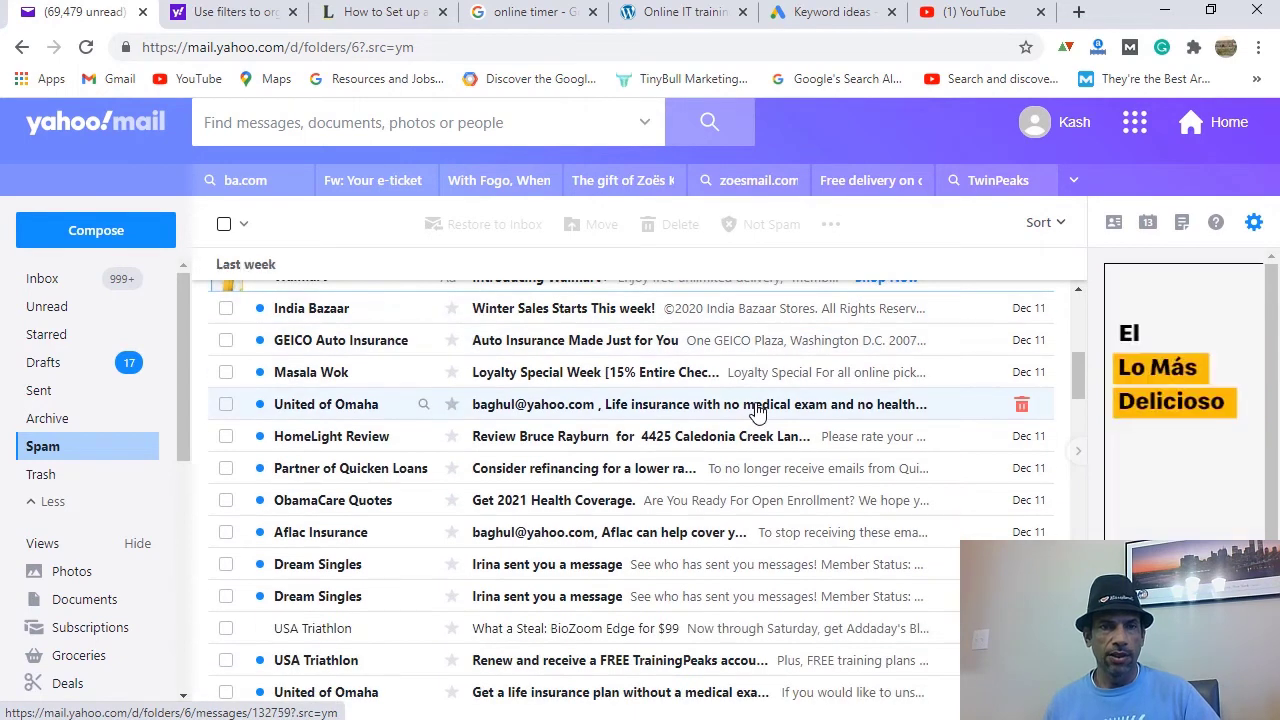
scroll(757, 409, "down", 2)
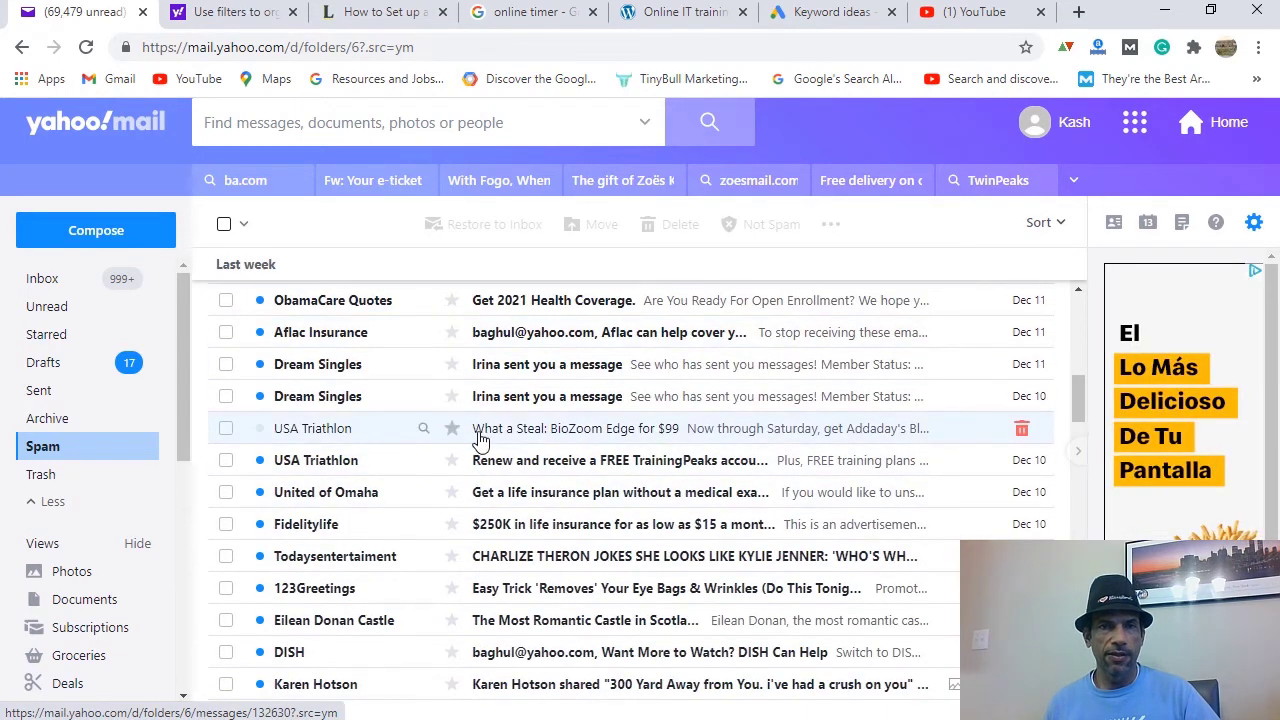
Step: Open the USA Triathlon membership renewal email, add its sender to the contacts, review the prefilled details, and save the contact
left_click(547, 472)
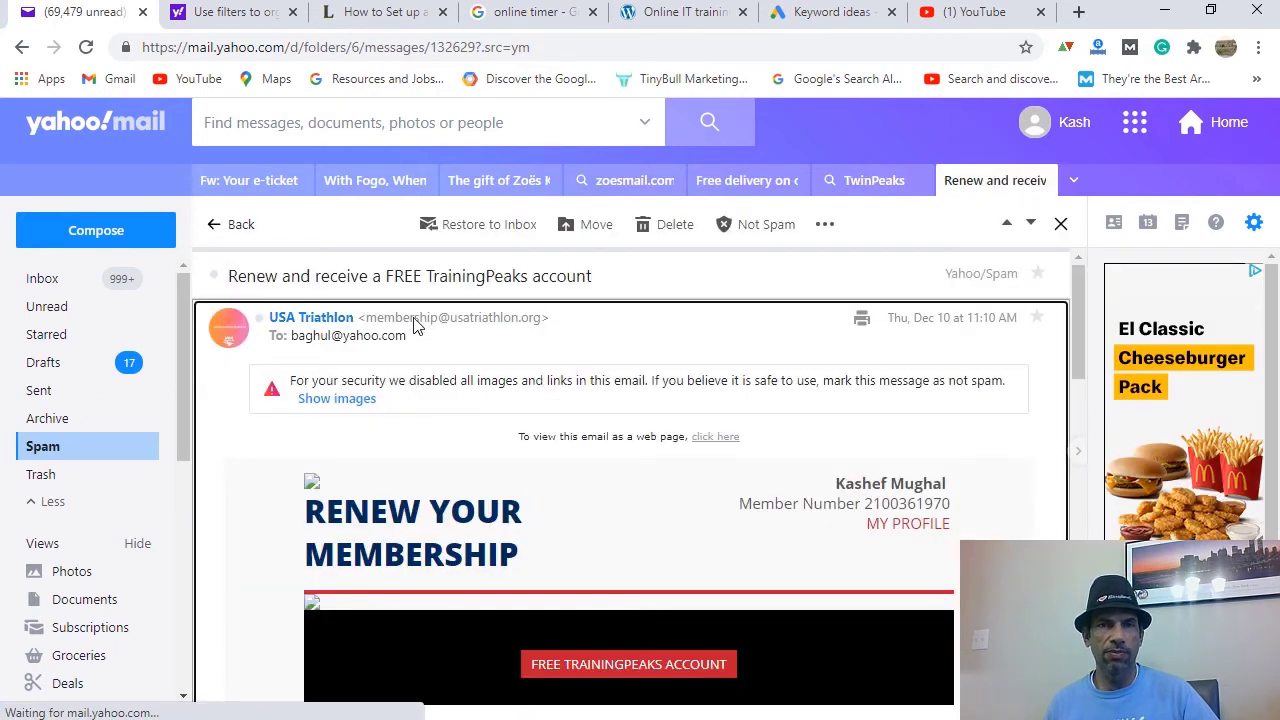
mouse_move(414, 323)
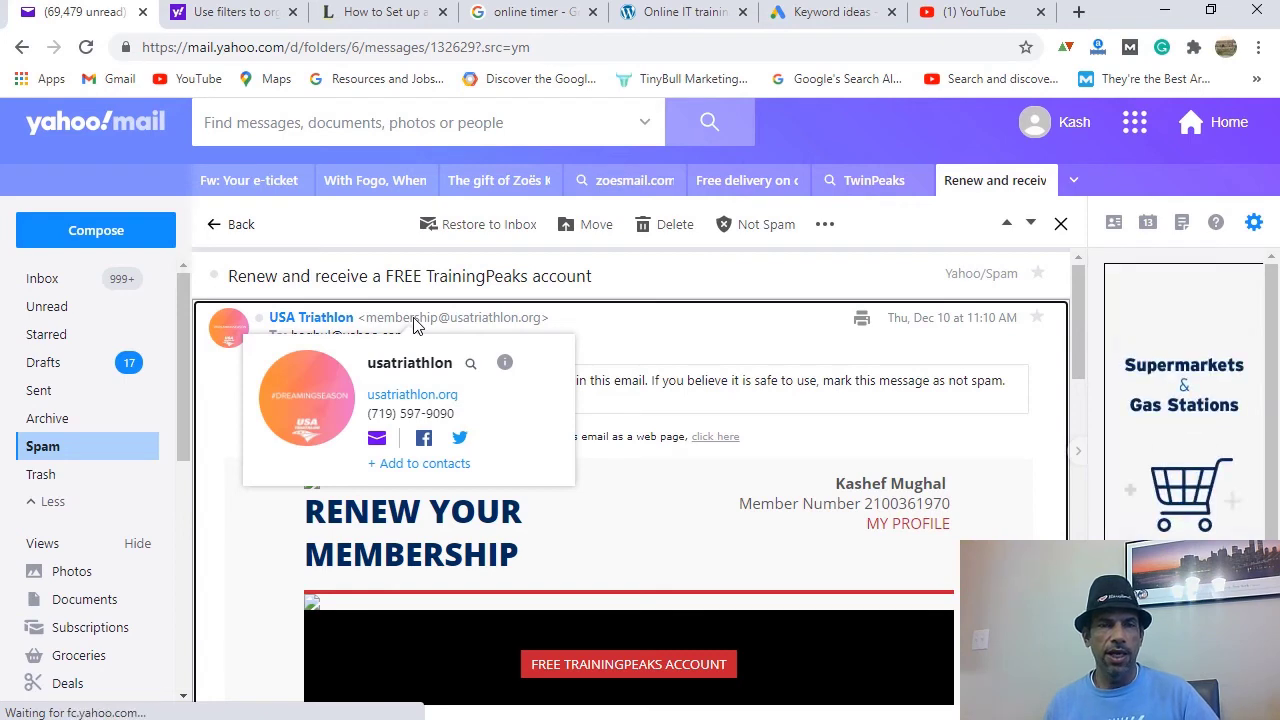
left_click(410, 472)
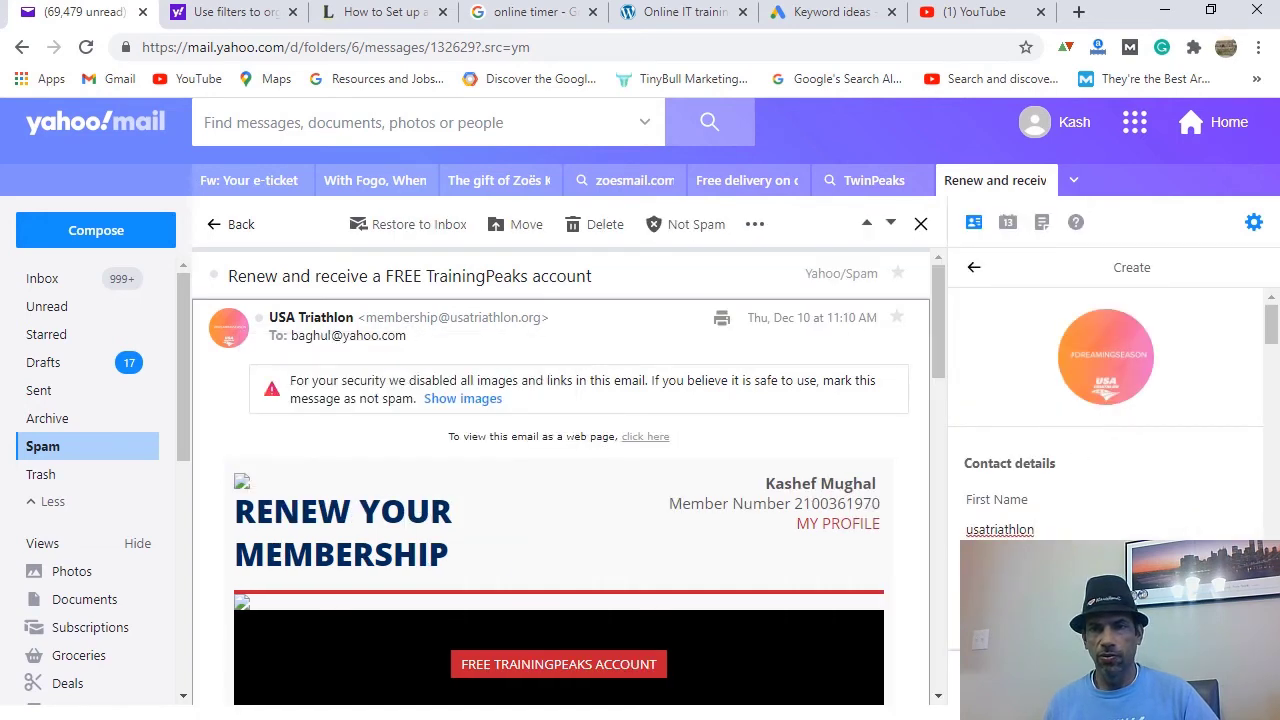
scroll(1080, 420, "down", 3)
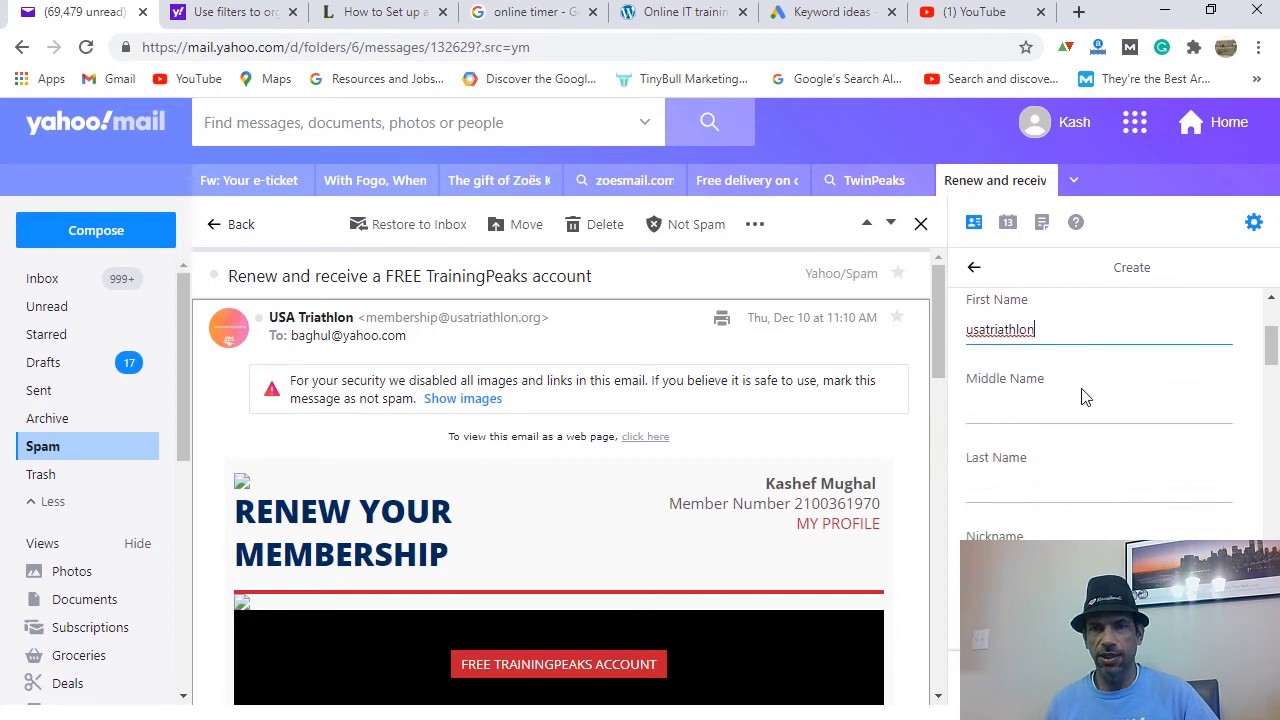
scroll(1085, 400, "down", 2)
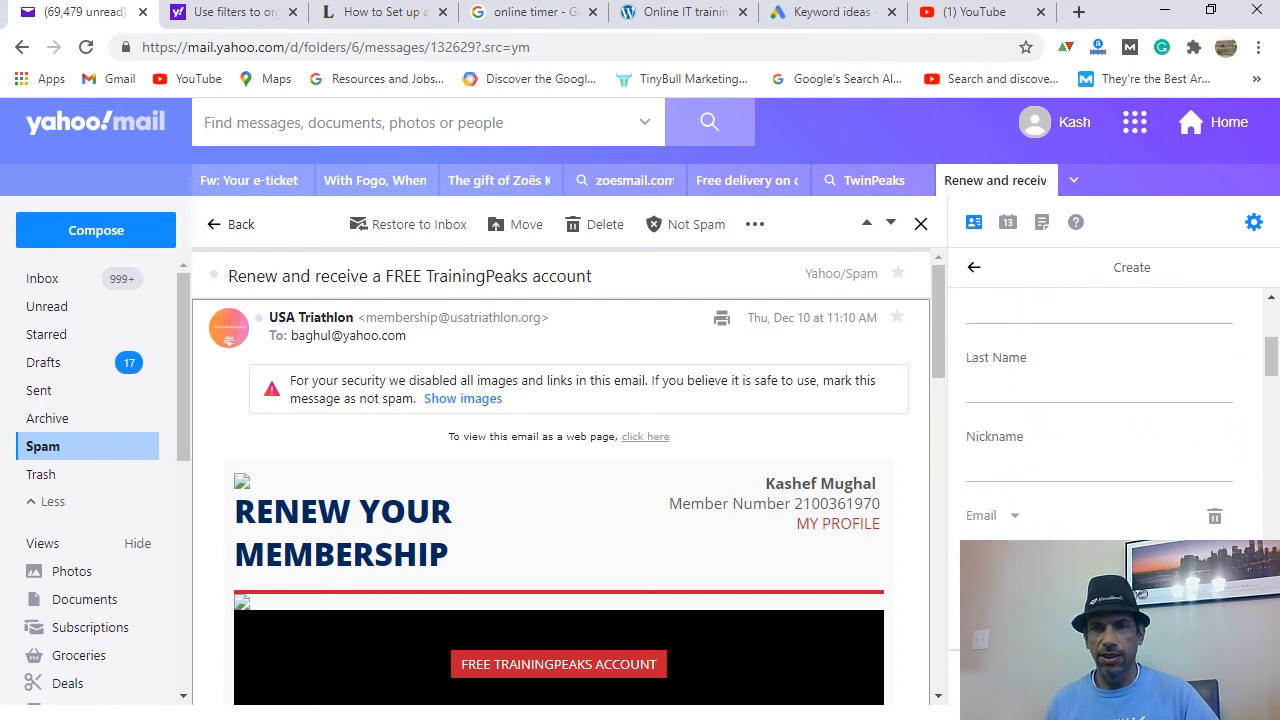
scroll(1100, 410, "down", 5)
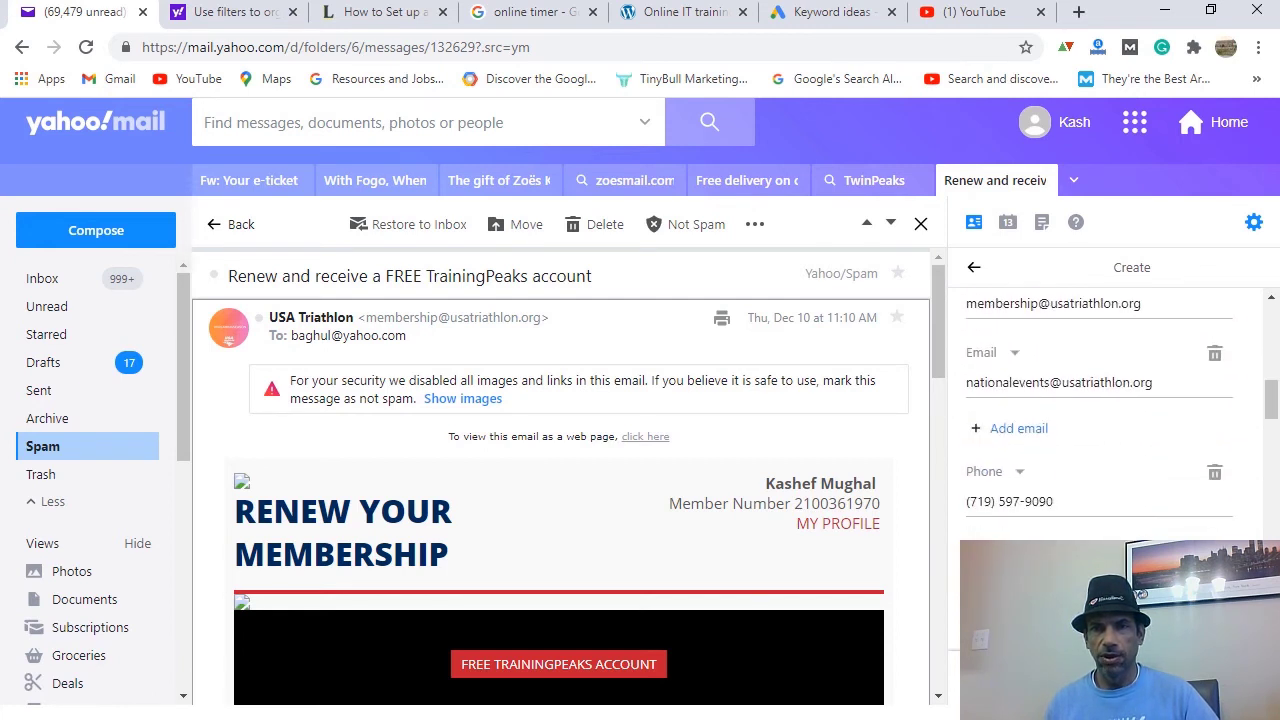
scroll(1100, 415, "down", 8)
scroll(1100, 410, "up", 15)
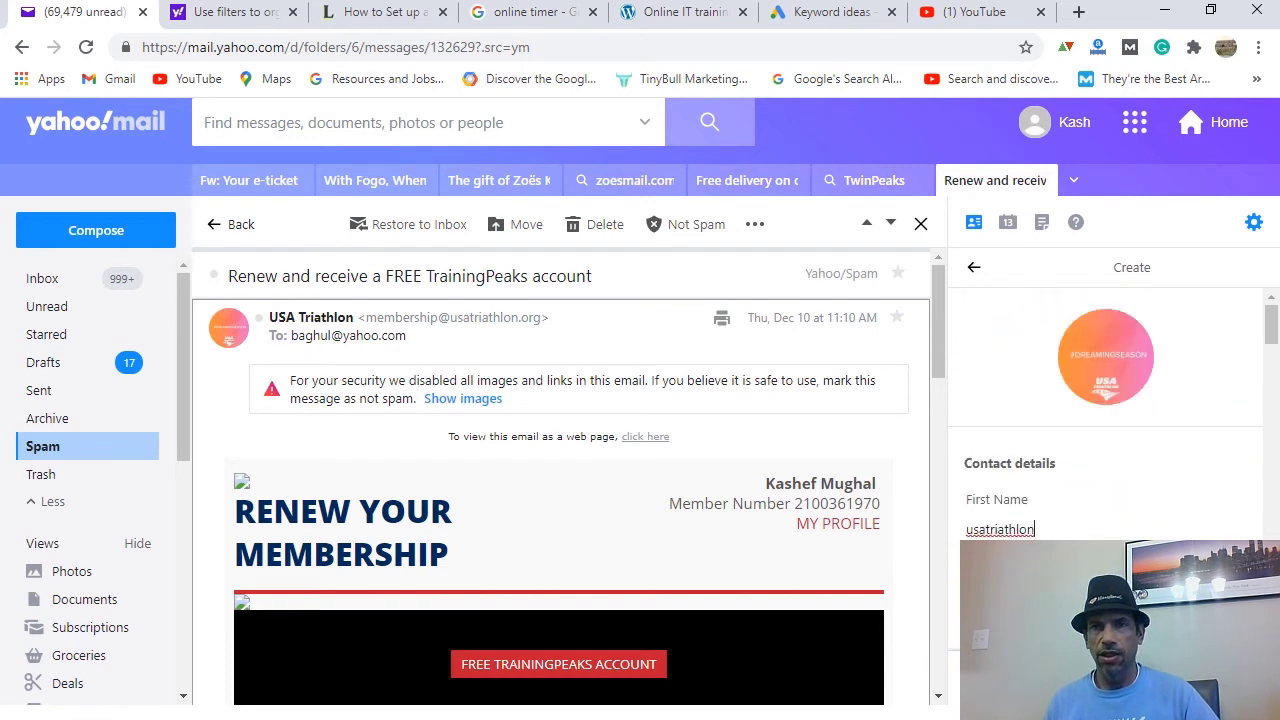
scroll(1100, 410, "down", 2)
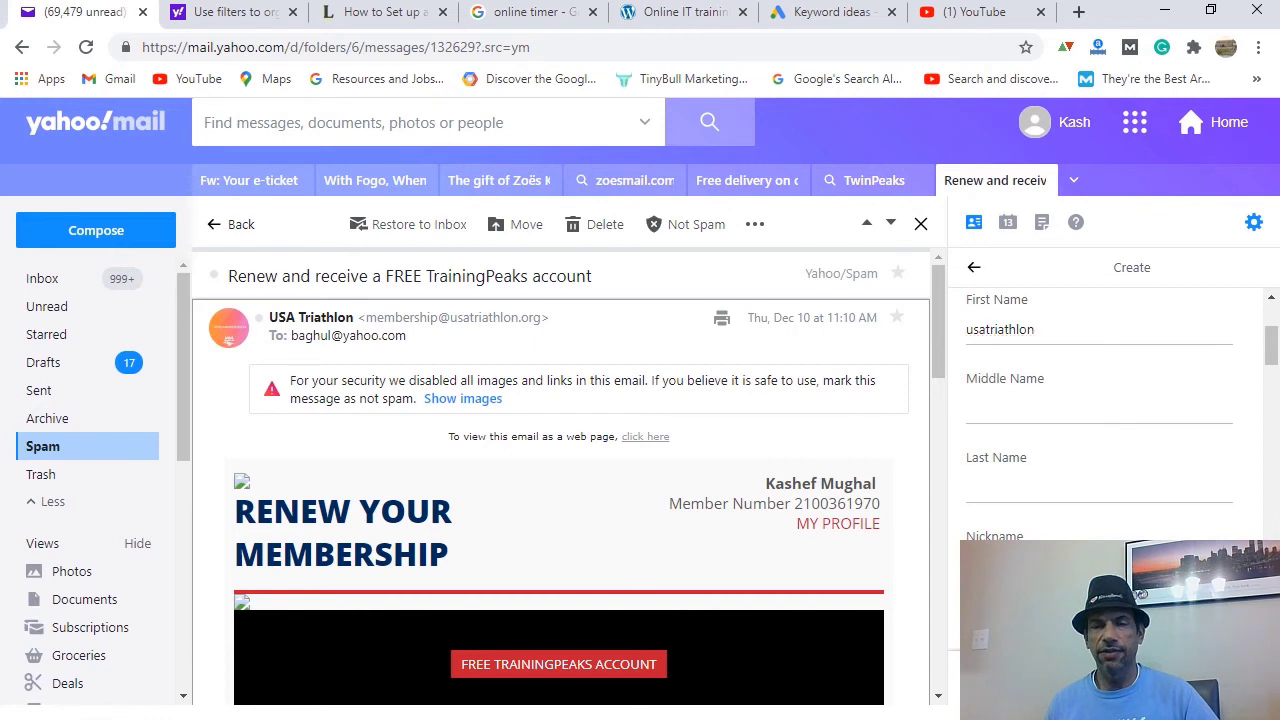
key("Return")
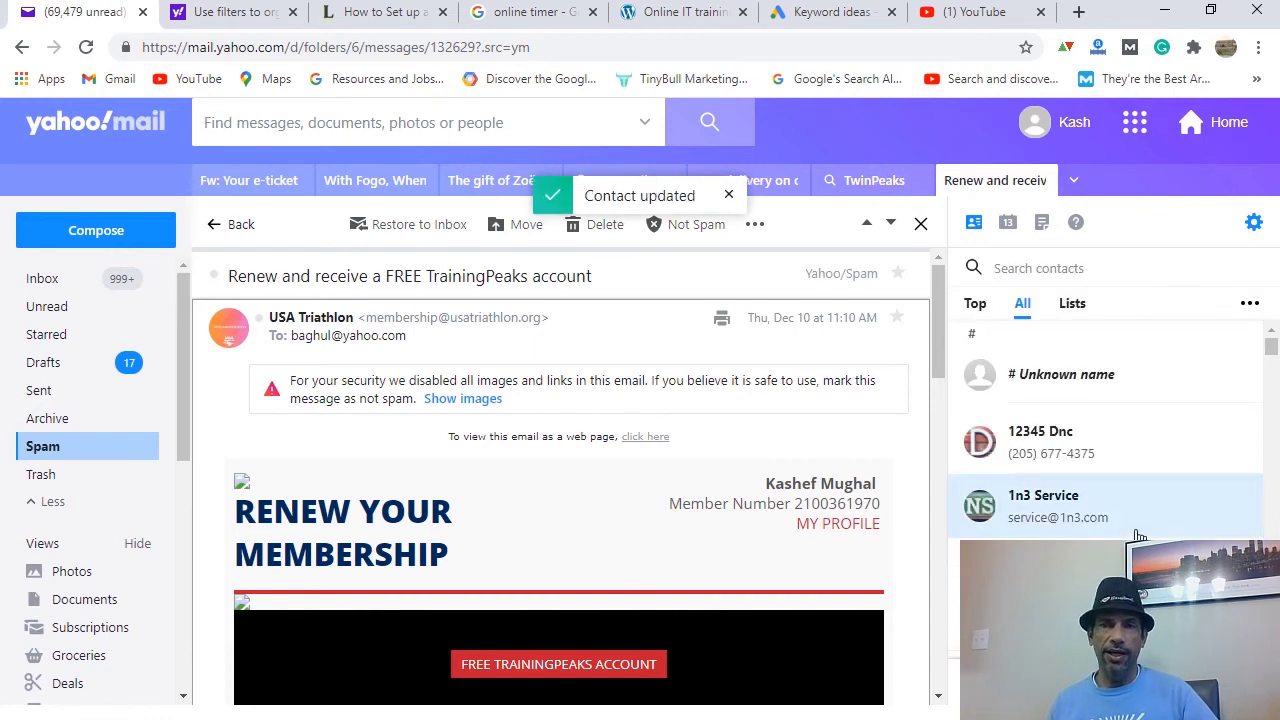
Step: Look through the contacts list, return to the inbox, and dismiss the new contacts view prompt
scroll(1200, 490, "down", 2)
scroll(1203, 496, "down", 10)
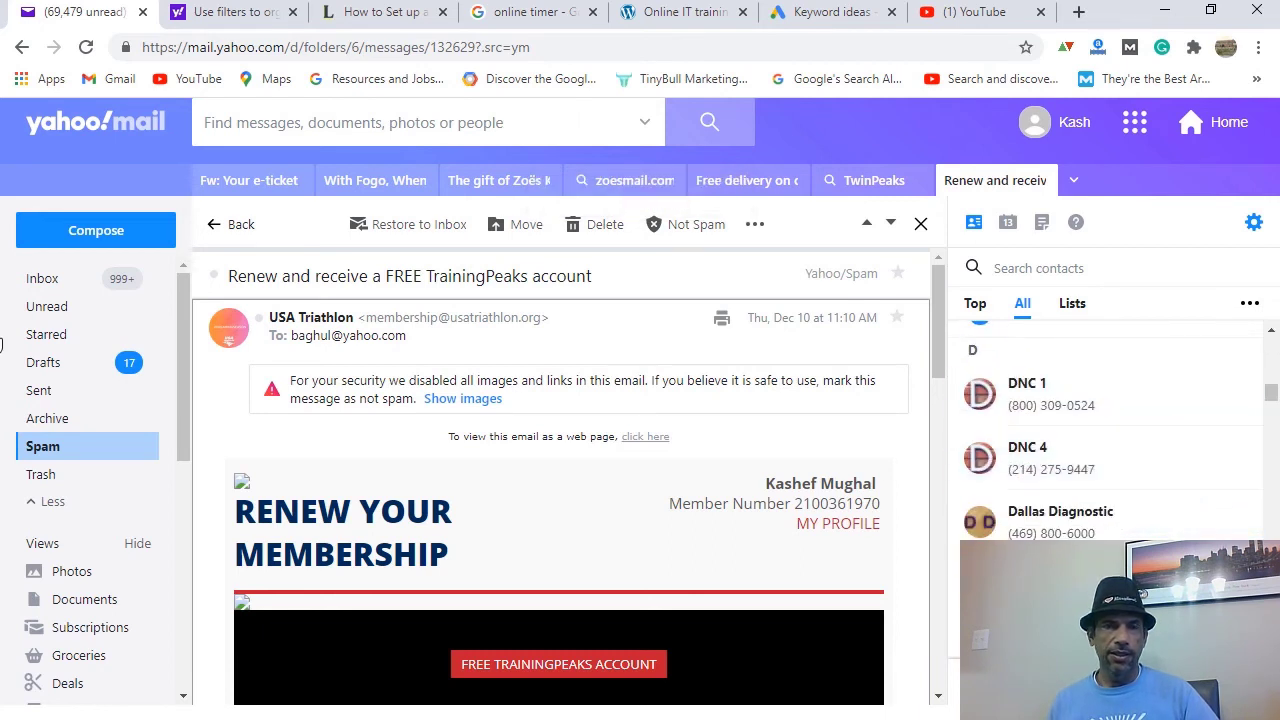
left_click(84, 288)
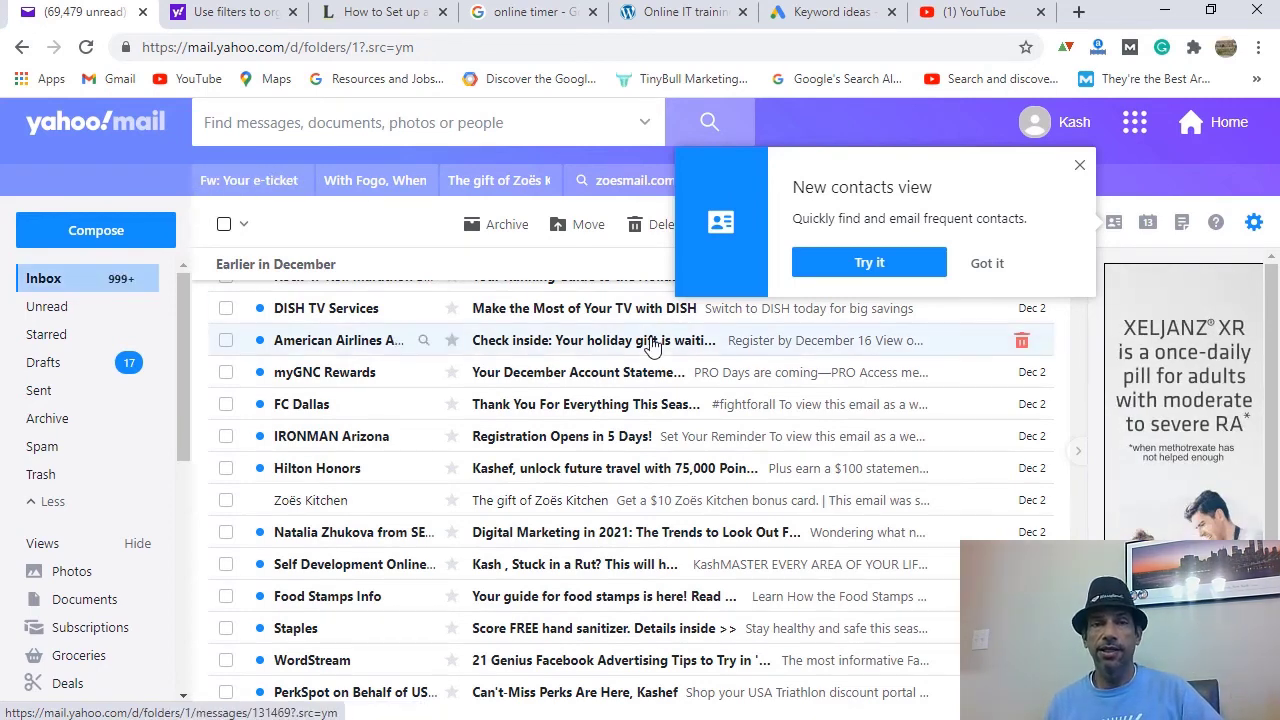
left_click(1080, 166)
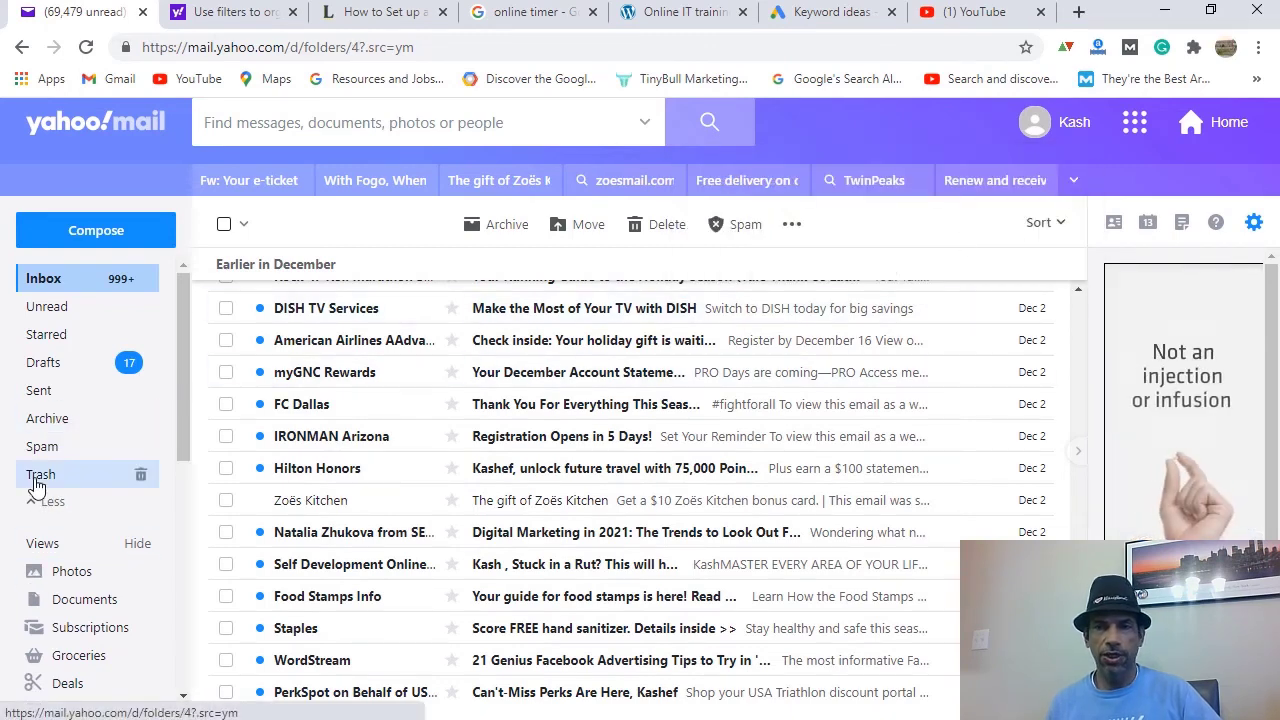
Step: Open the Trash folder and look through its messages for any valid emails worth keeping
left_click(38, 476)
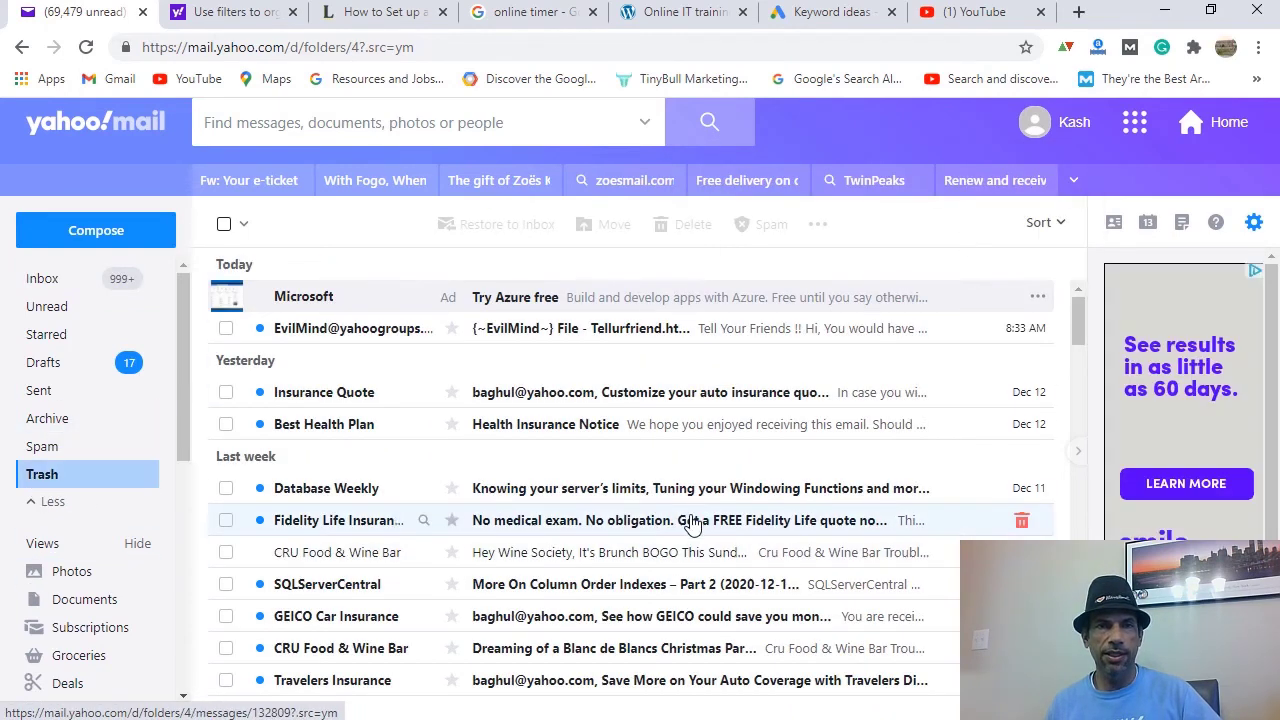
scroll(690, 528, "down", 2)
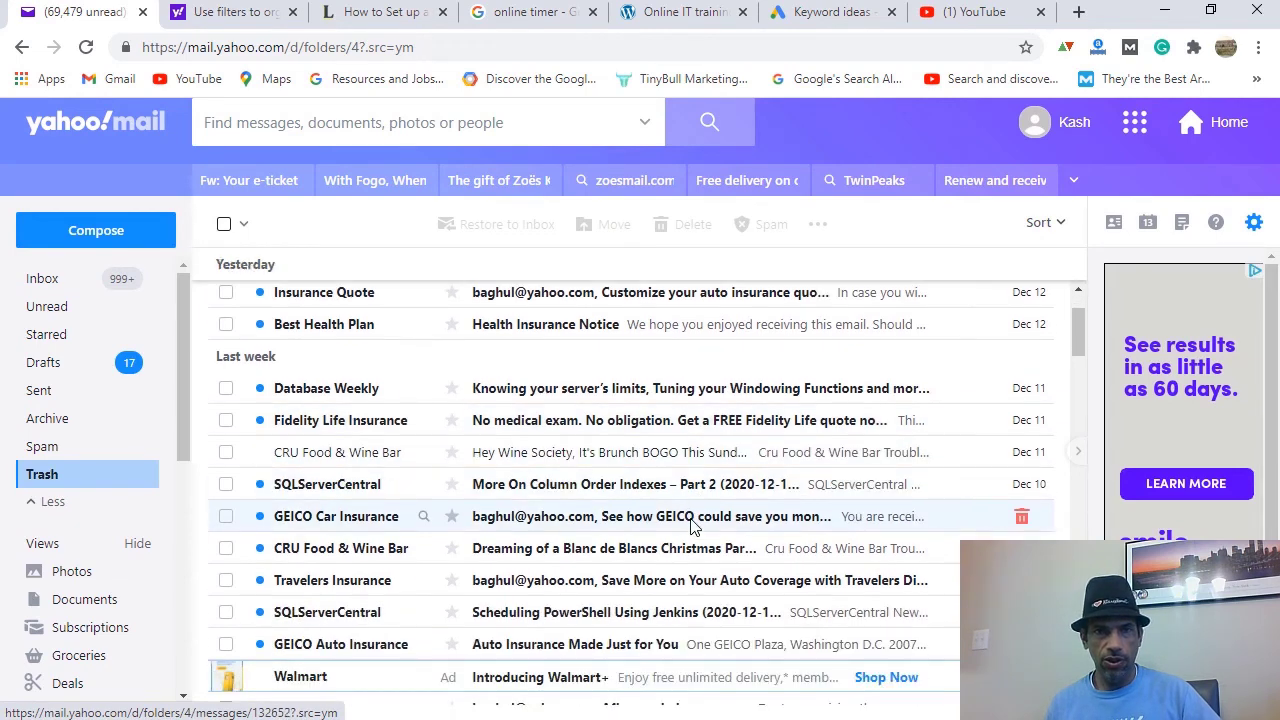
scroll(690, 528, "down", 2)
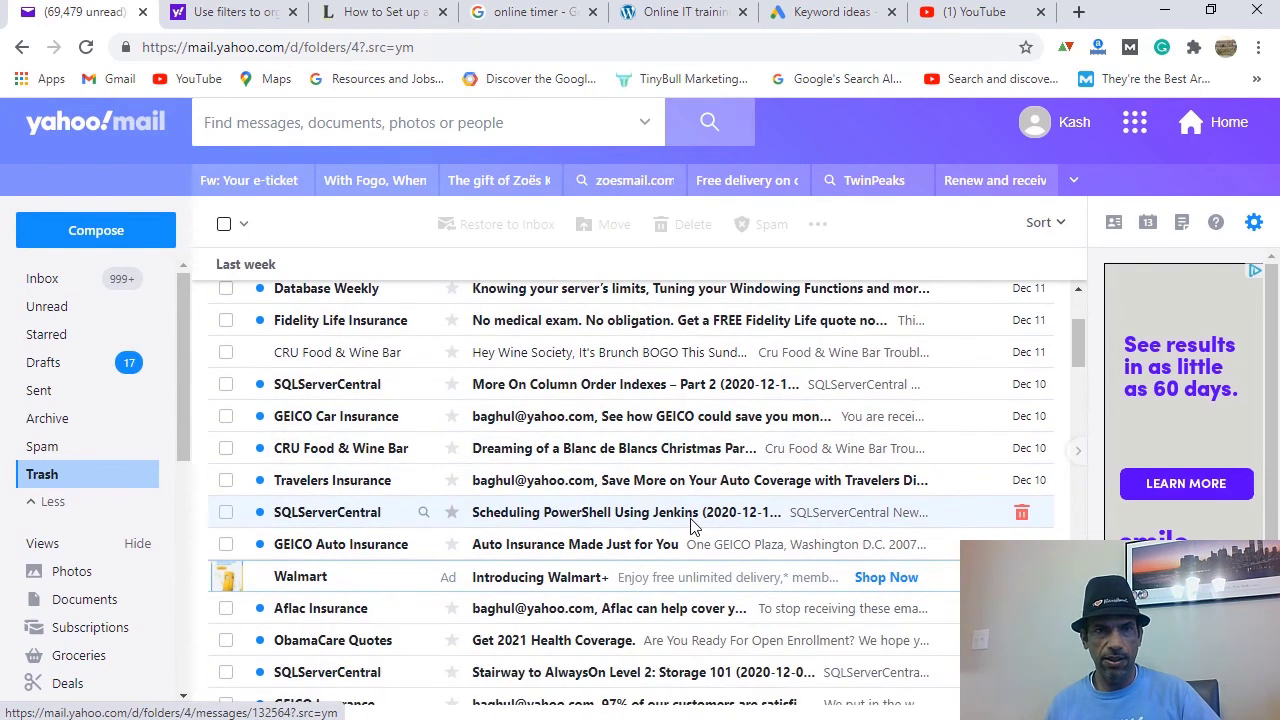
scroll(690, 528, "down", 2)
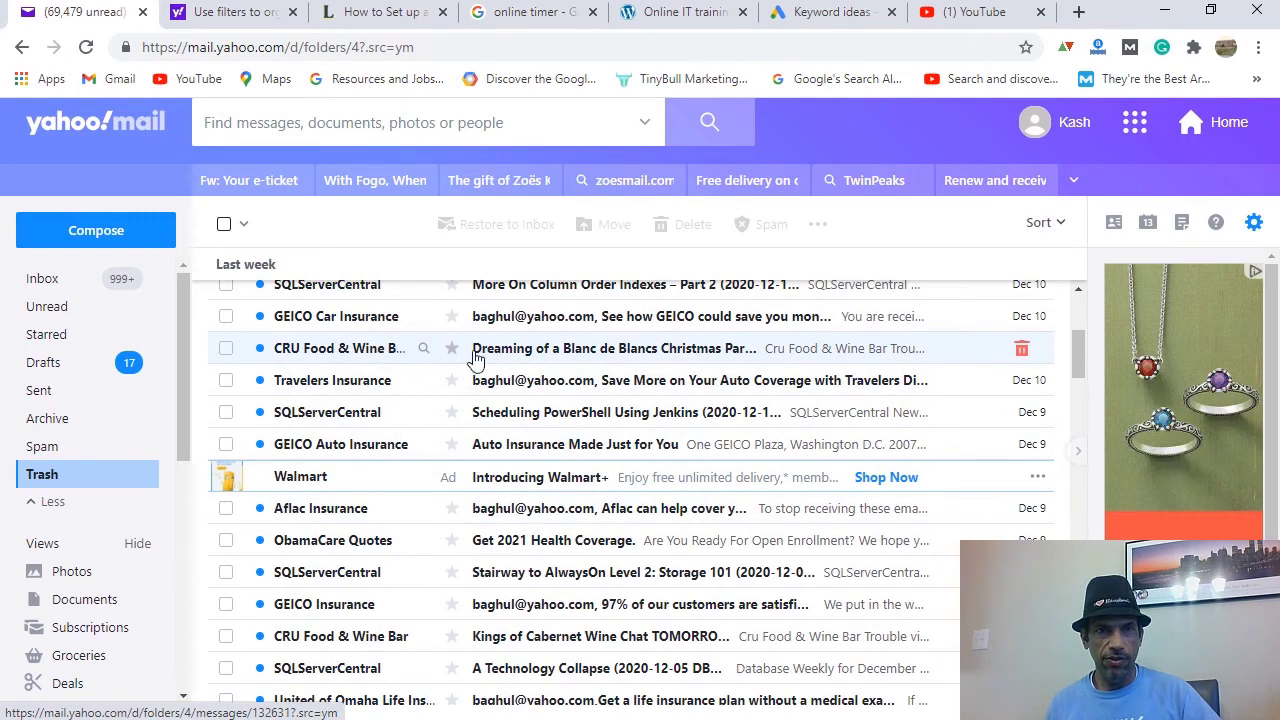
scroll(540, 458, "down", 2)
scroll(540, 458, "down", 1)
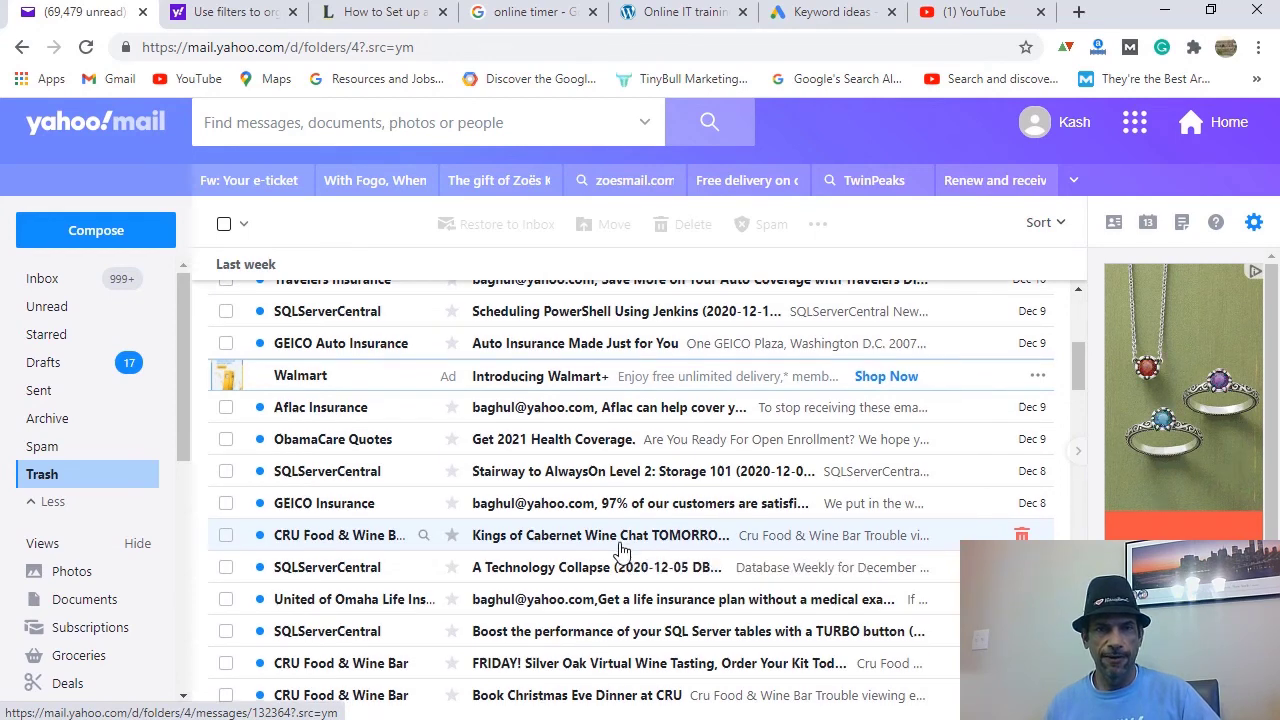
scroll(621, 549, "down", 4)
scroll(621, 549, "down", 2)
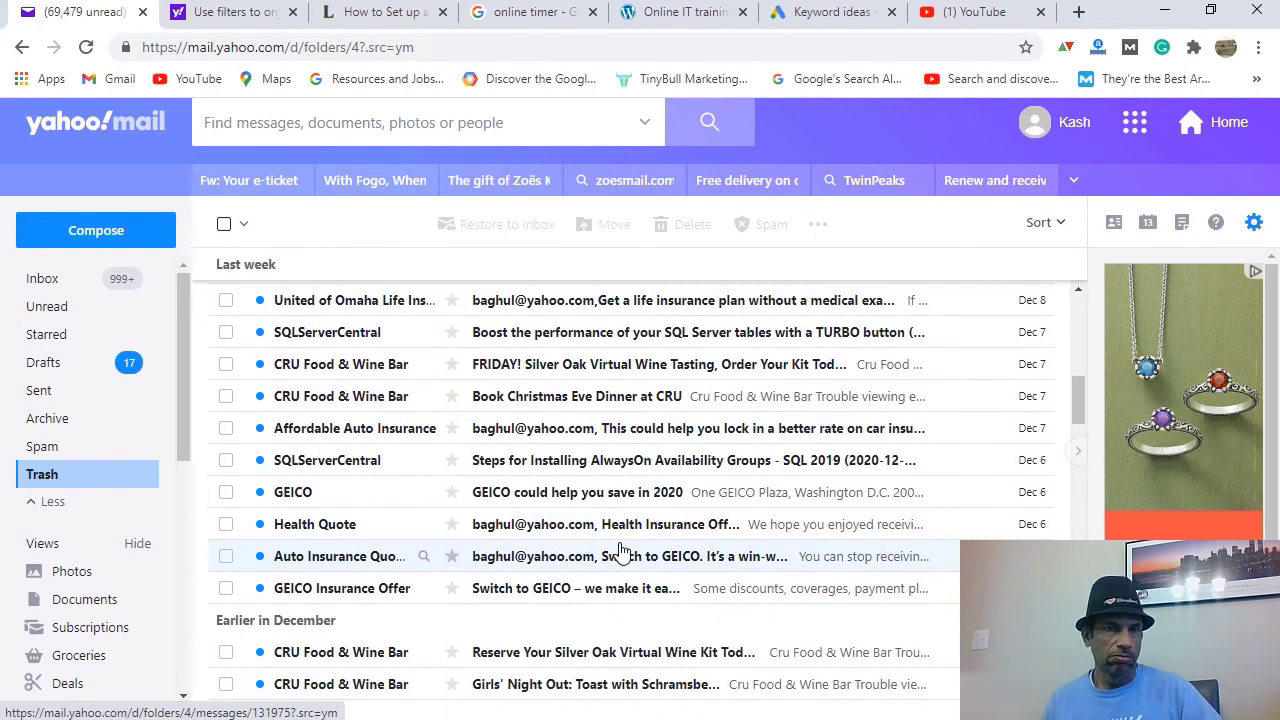
scroll(621, 549, "down", 6)
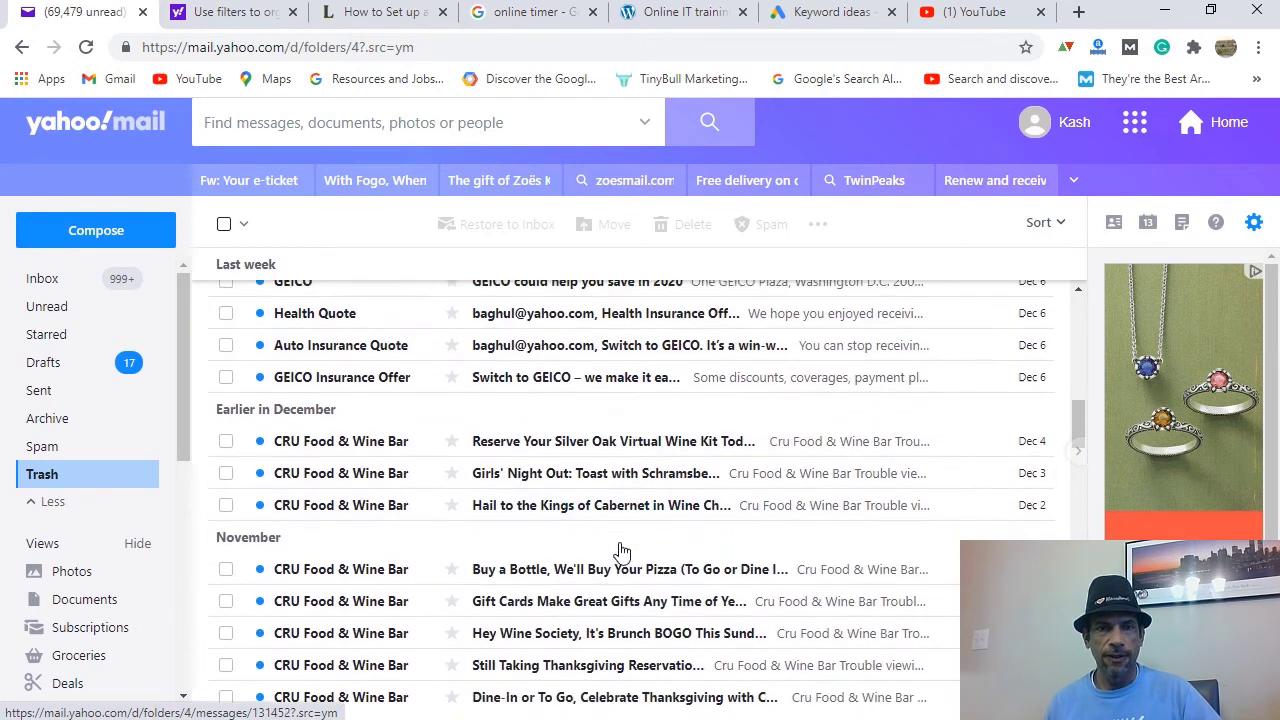
scroll(621, 549, "down", 15)
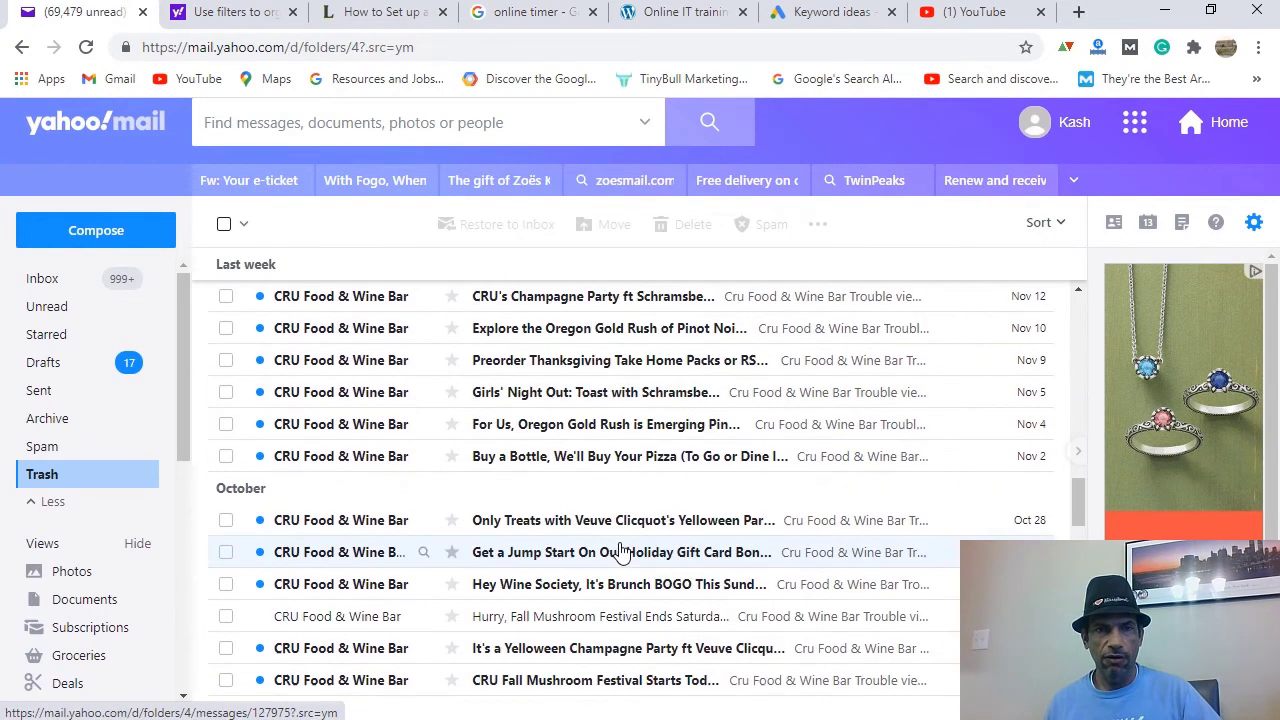
scroll(621, 549, "up", 20)
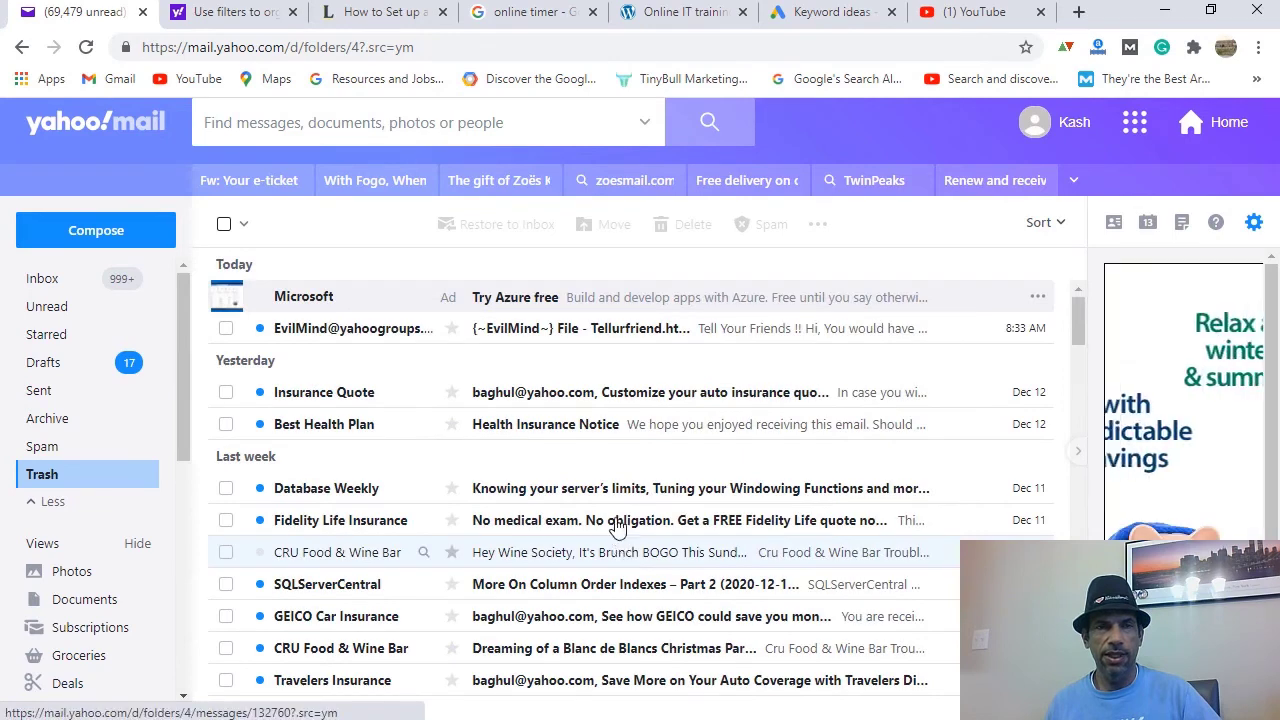
Step: Empty the Trash folder, confirm deleting all its conversations, and switch back to the PowerPoint slides
mouse_move(137, 487)
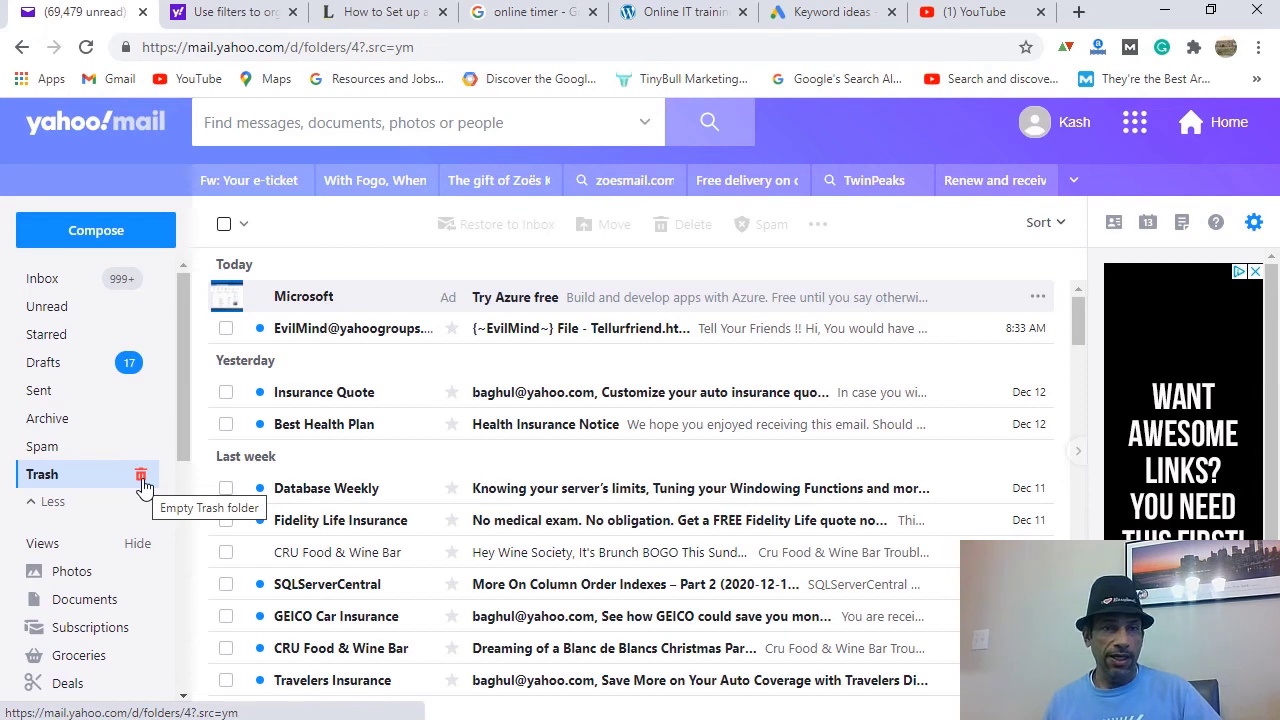
left_click(141, 477)
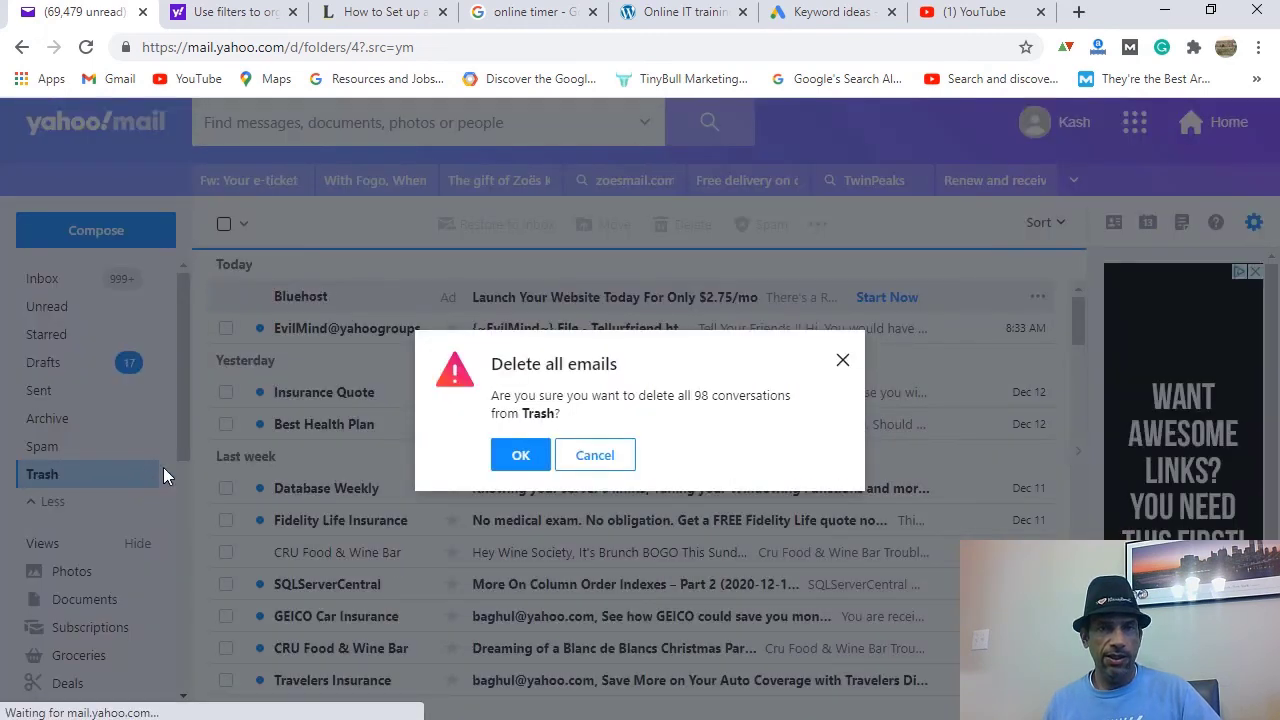
left_click(532, 459)
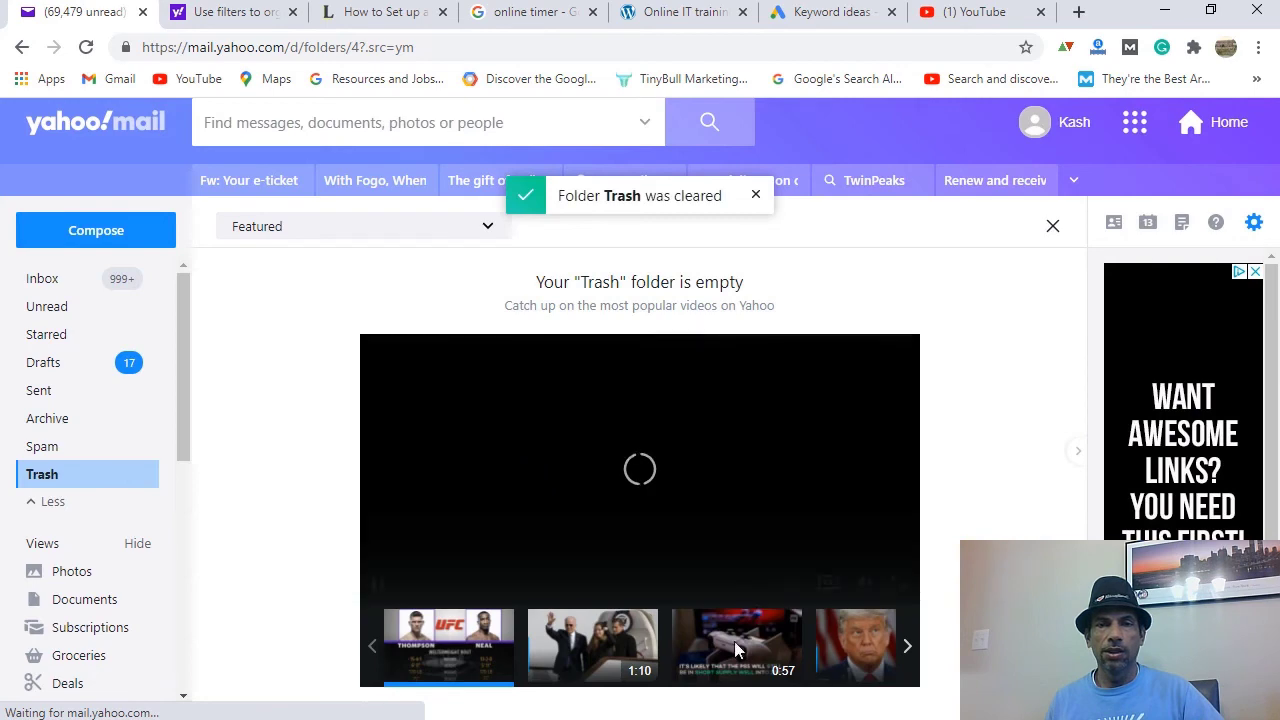
key("alt+Tab")
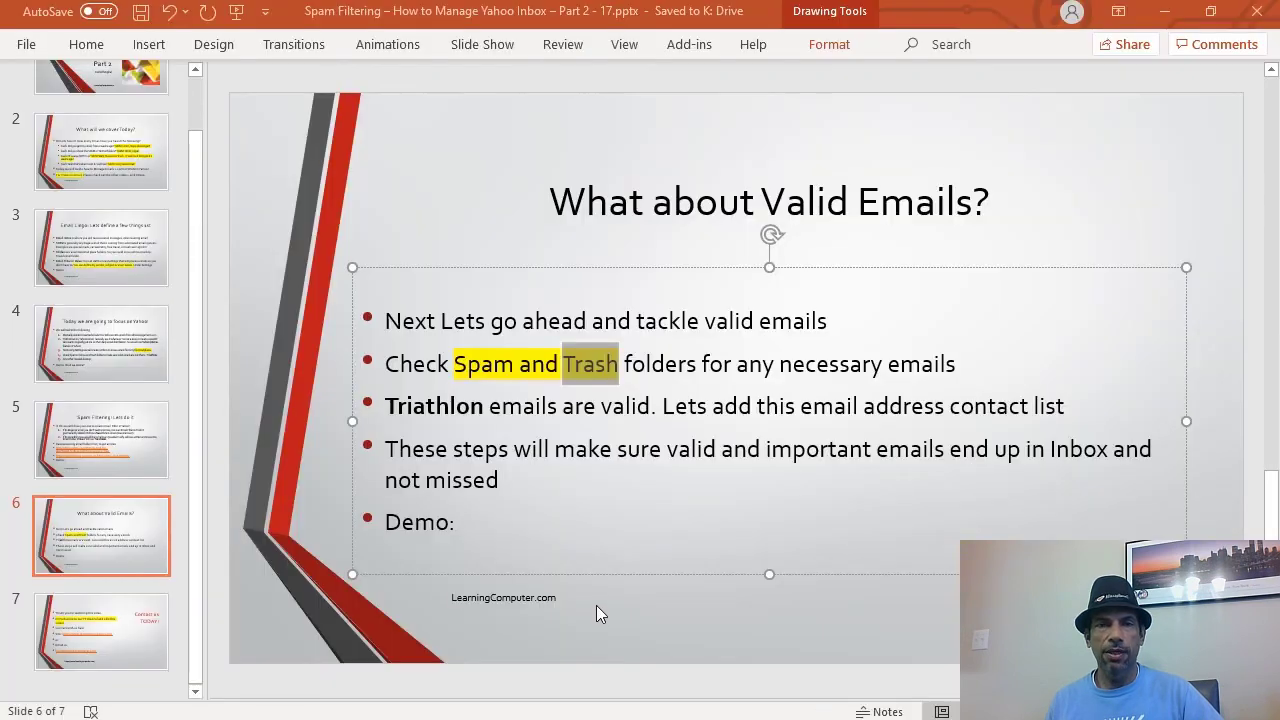